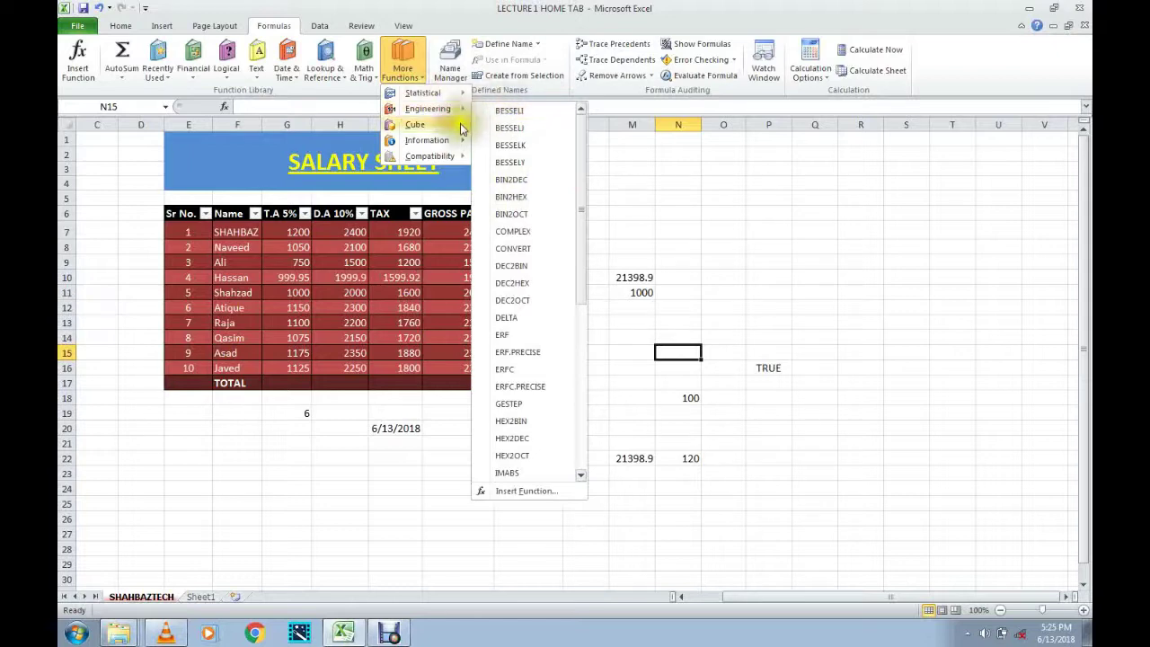
mouse_move(454, 160)
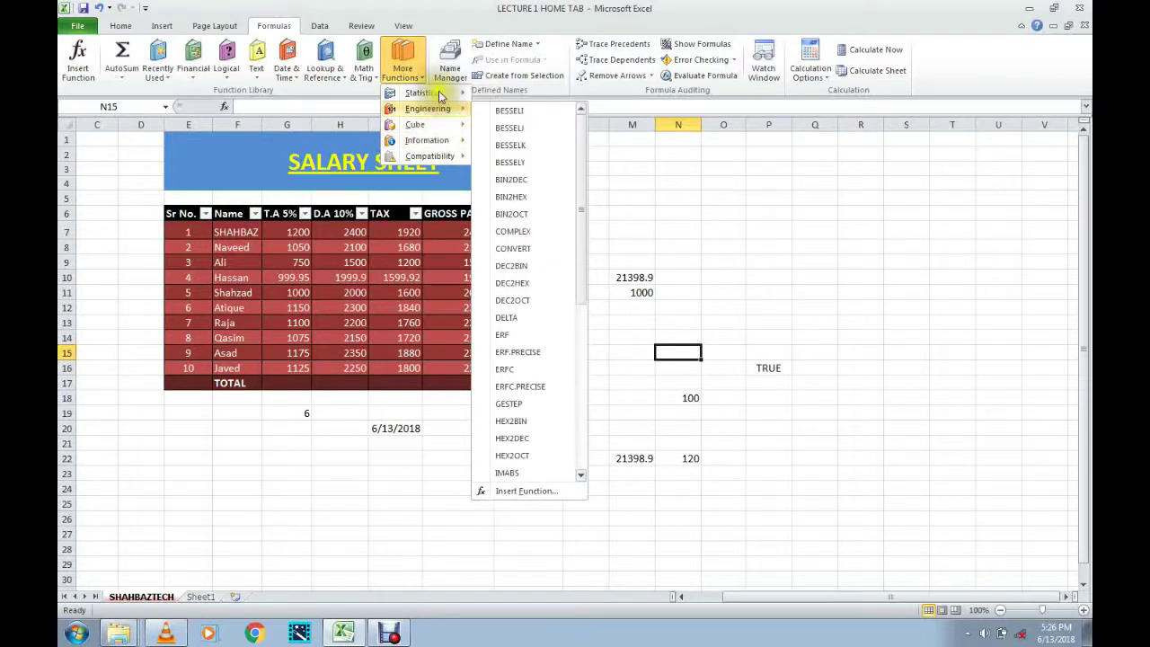
click(471, 12)
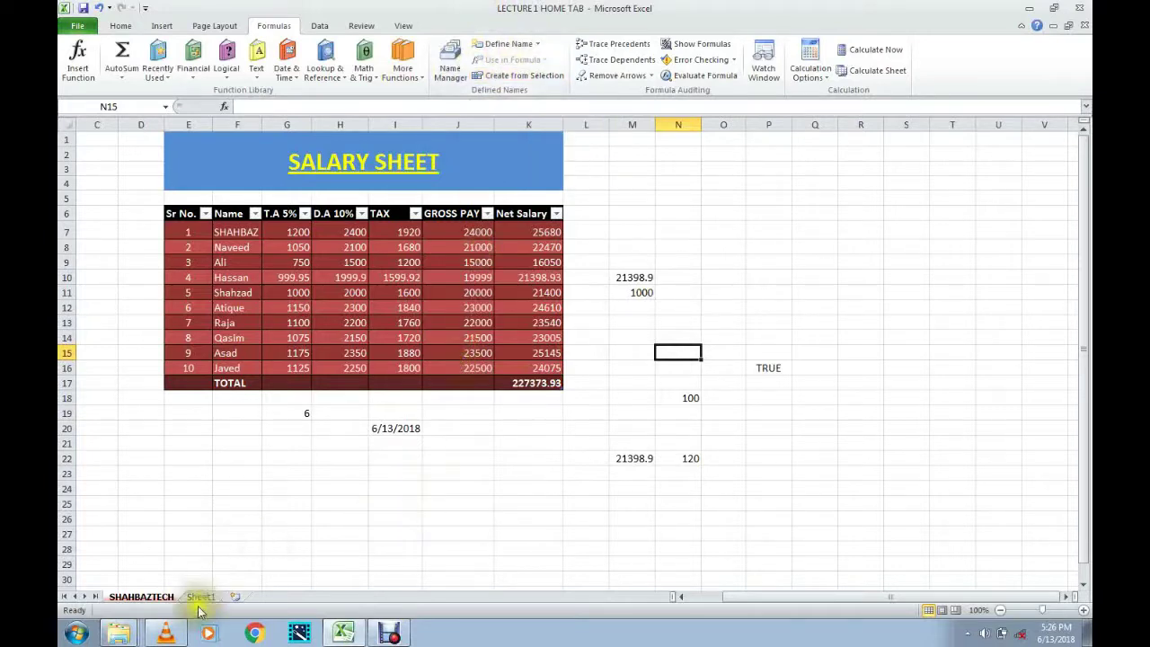
- Add a new worksheet and apply all borders to the range D1:I9
click(236, 597)
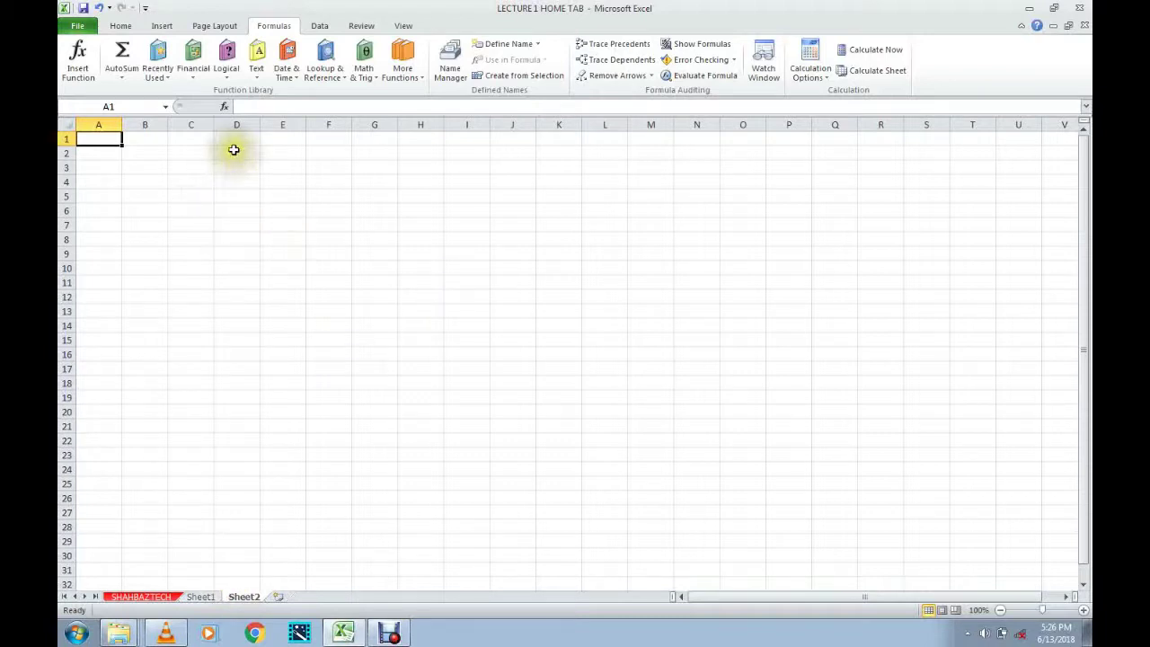
drag(236, 141, 585, 300)
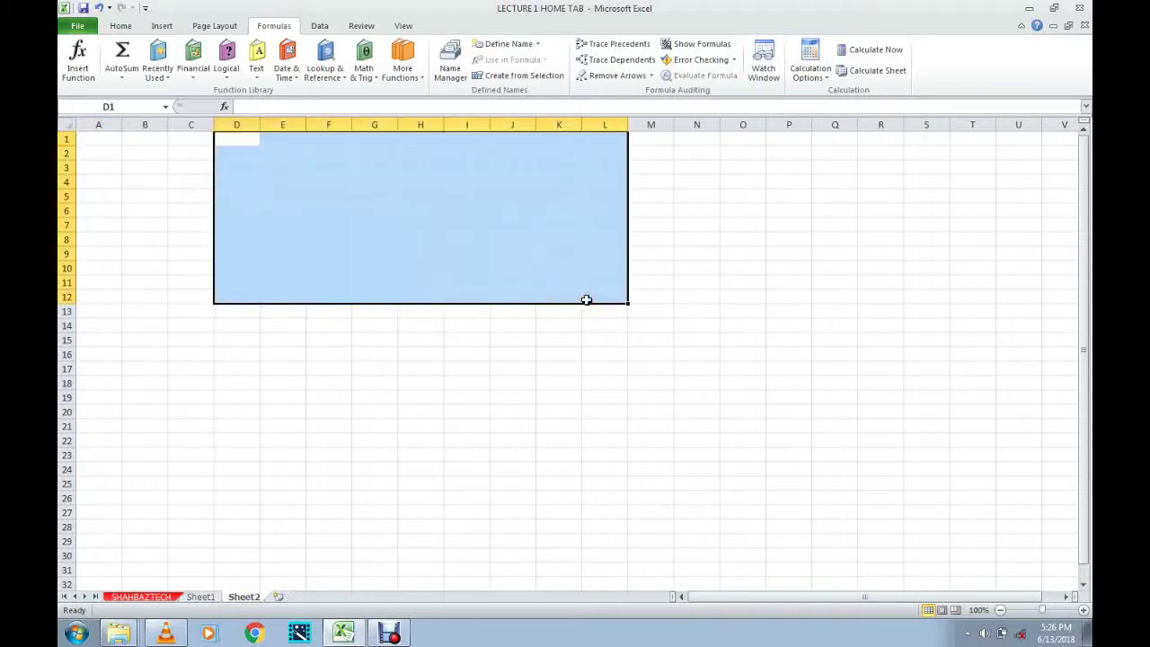
click(328, 197)
drag(239, 141, 479, 255)
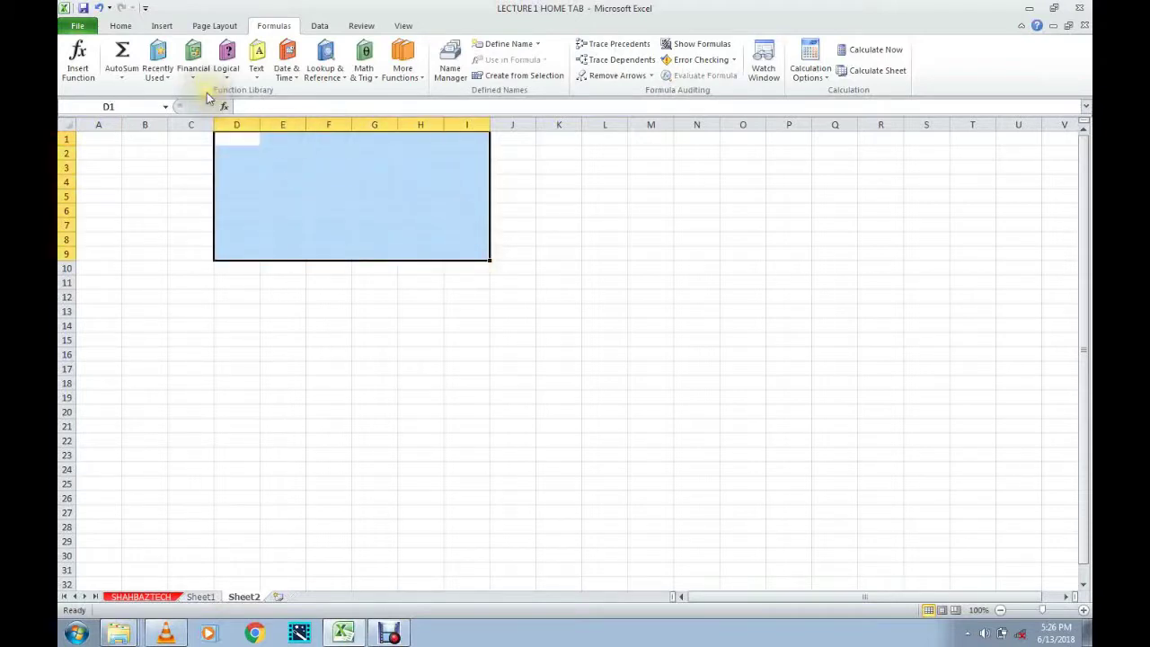
click(120, 25)
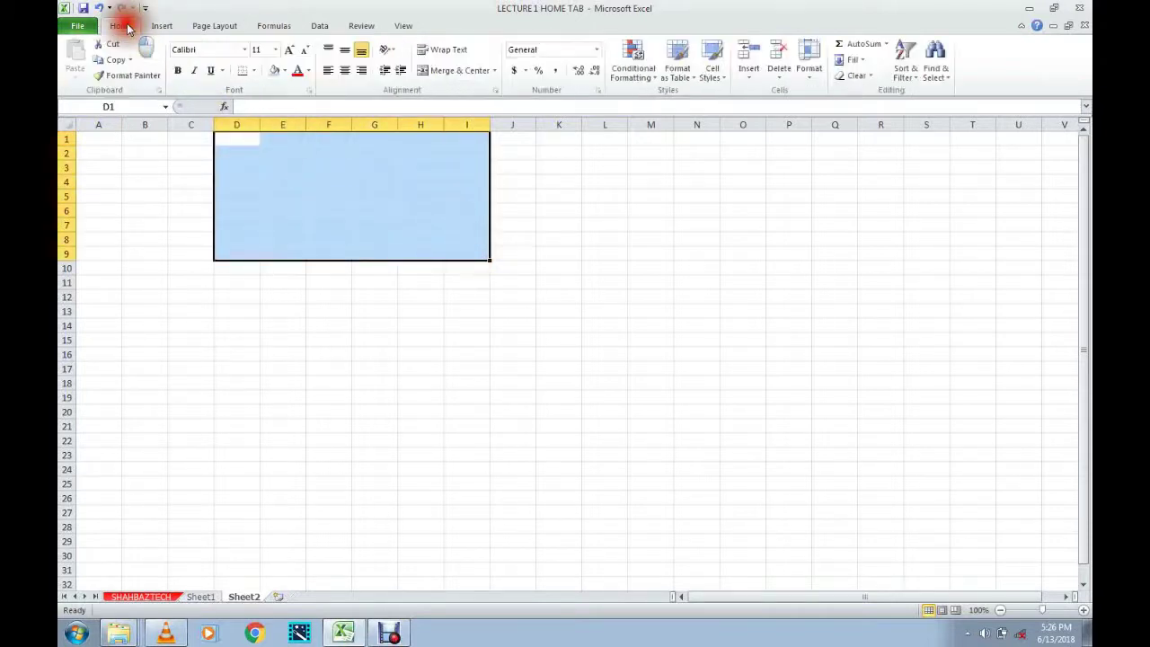
click(255, 71)
click(278, 186)
click(588, 208)
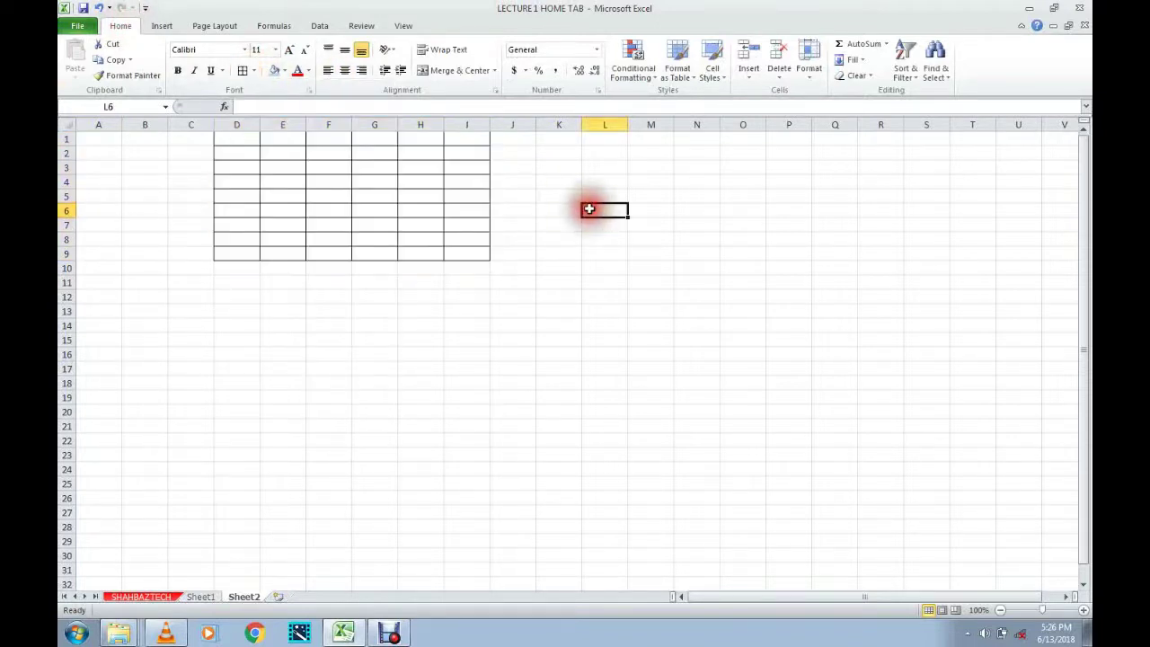
- Apply all borders to the range M1:Q9 to form a second grid
drag(655, 144, 849, 252)
click(239, 71)
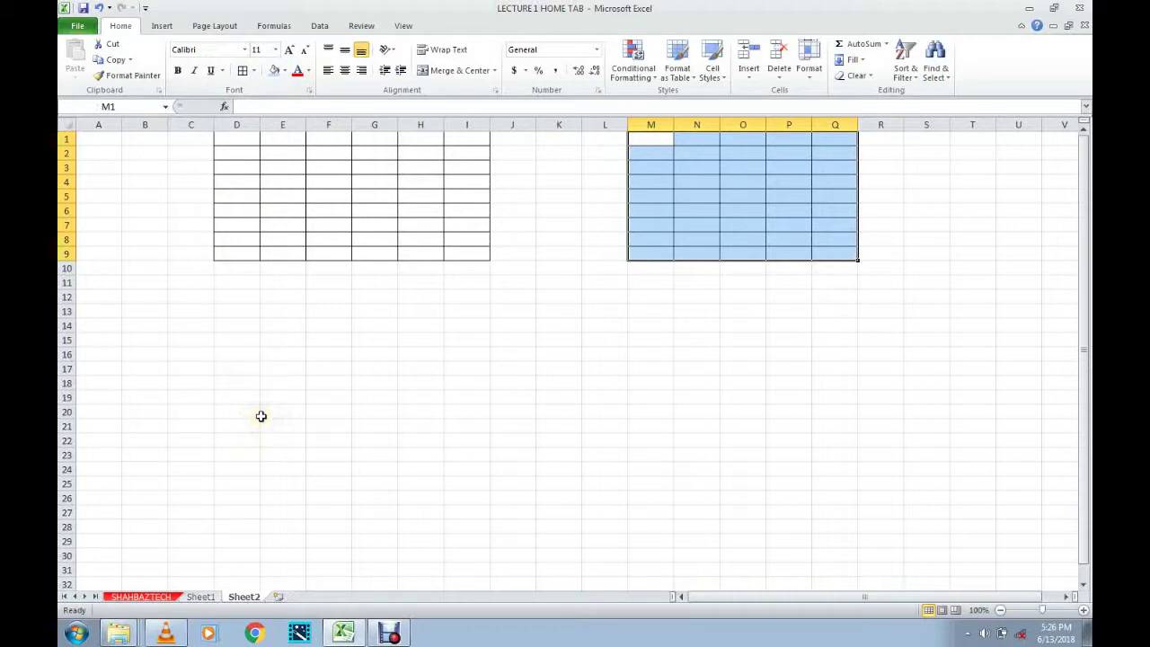
click(322, 151)
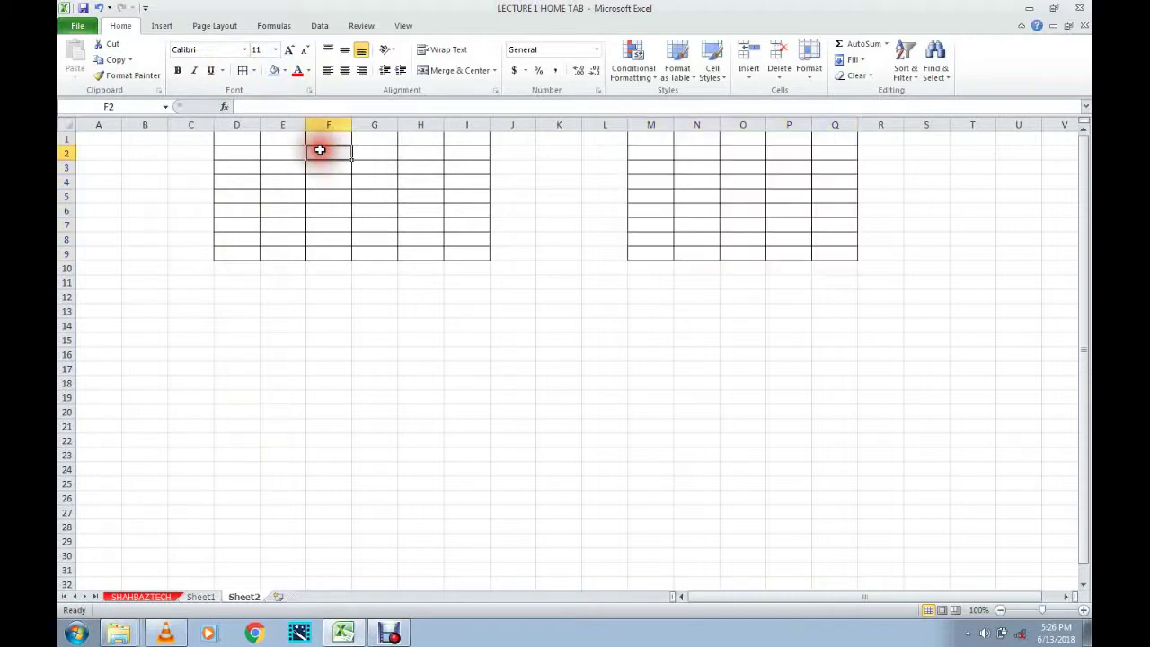
- Define the name First for the bordered range D1:I9, with workbook scope
click(223, 27)
click(258, 24)
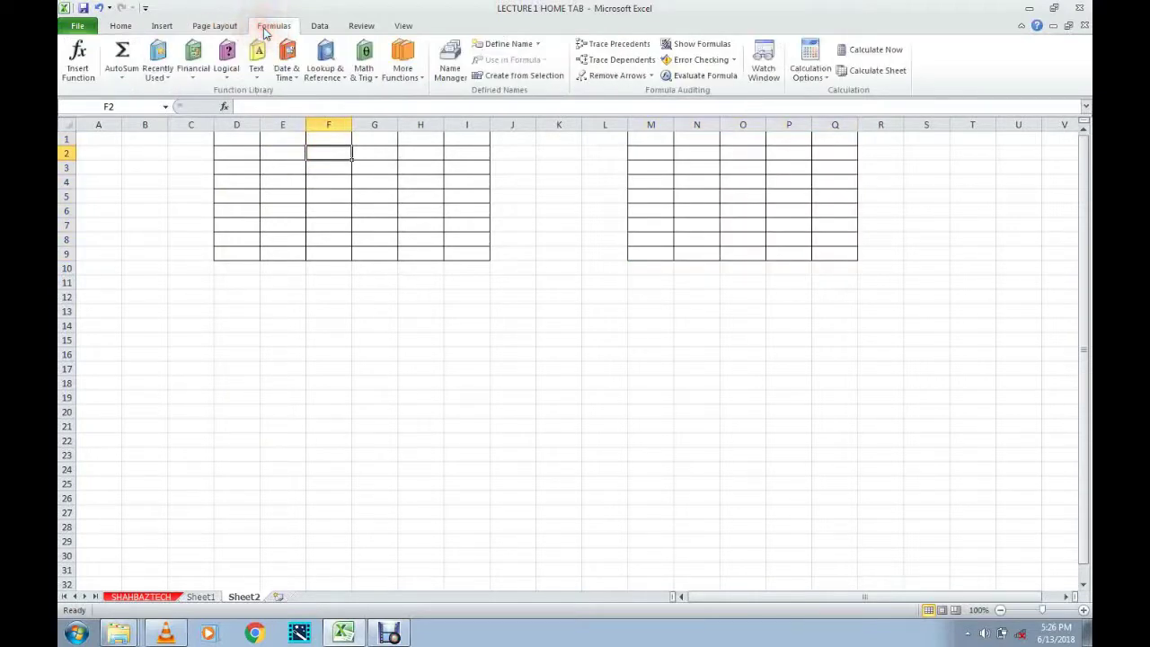
drag(247, 141, 485, 256)
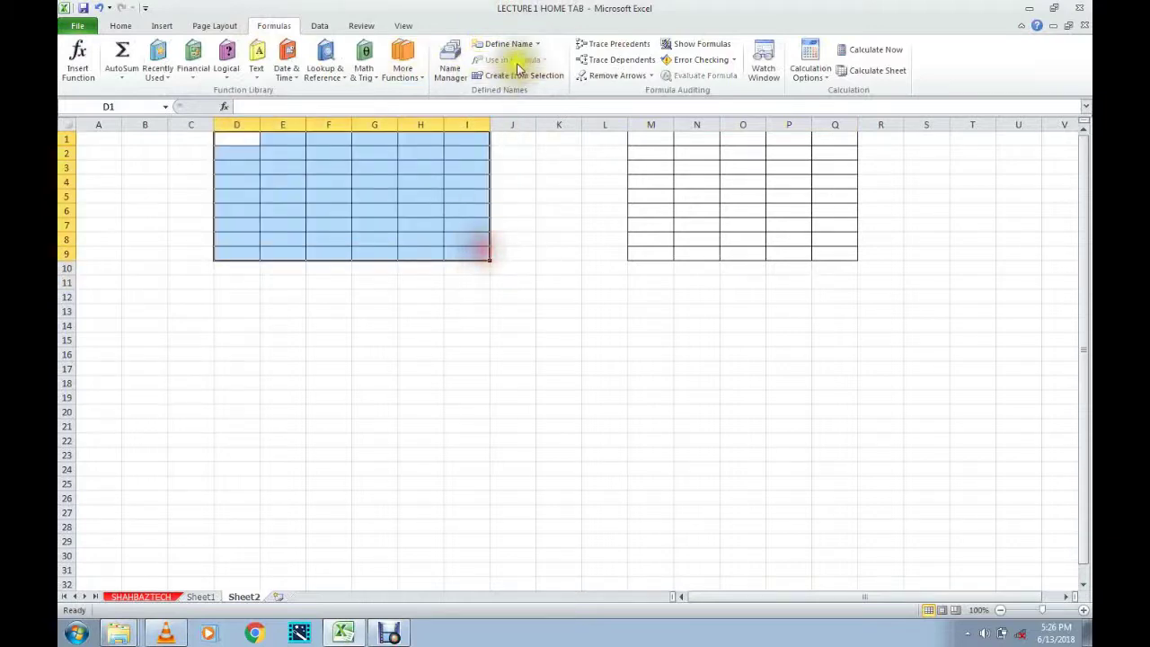
click(499, 43)
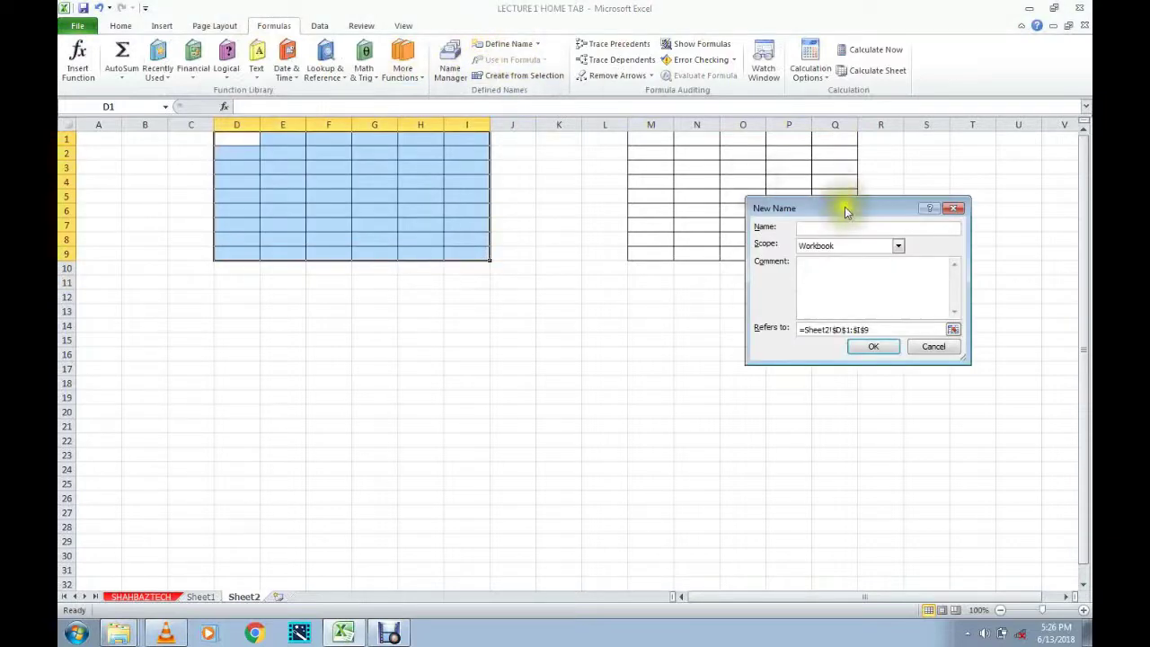
click(818, 228)
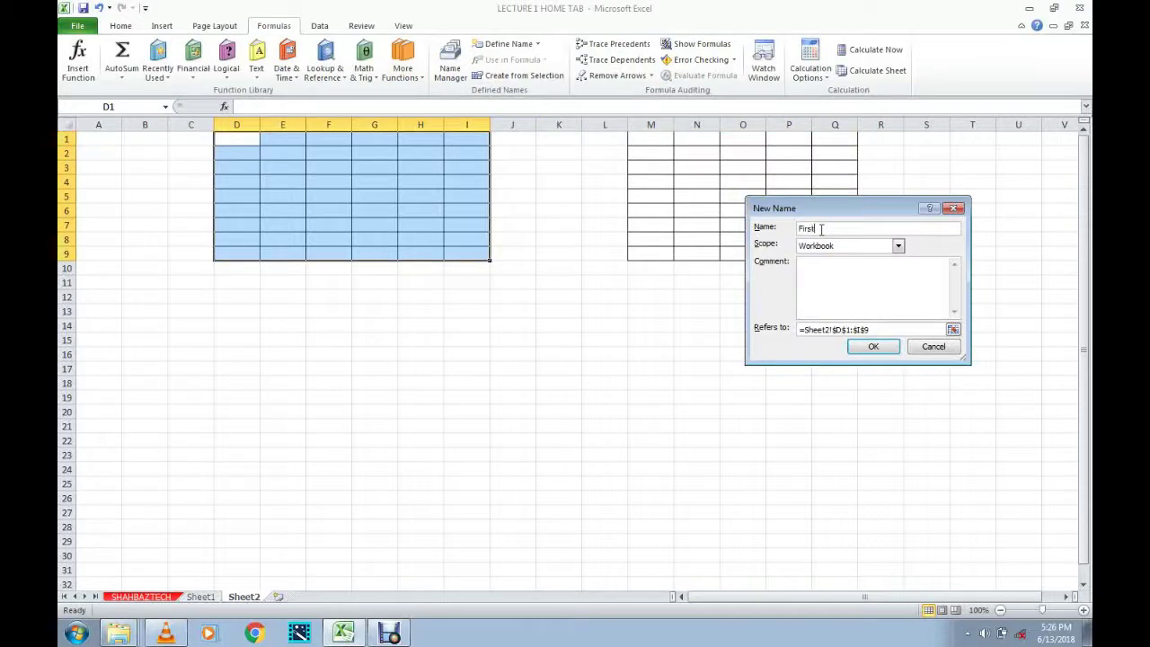
text(First)
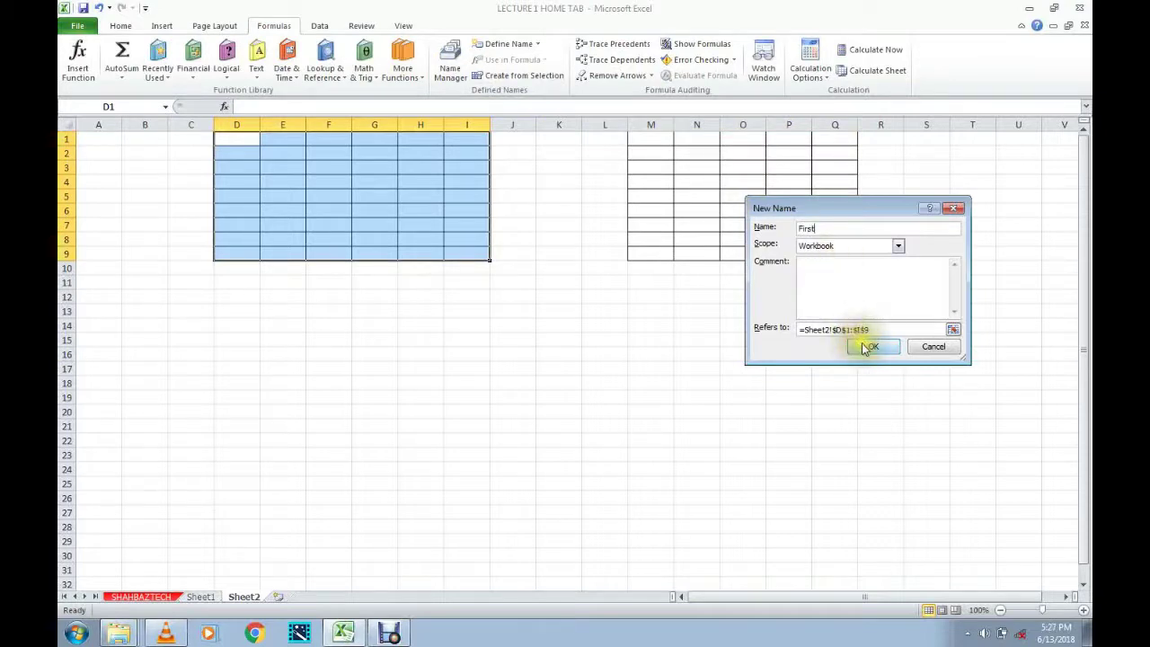
click(865, 348)
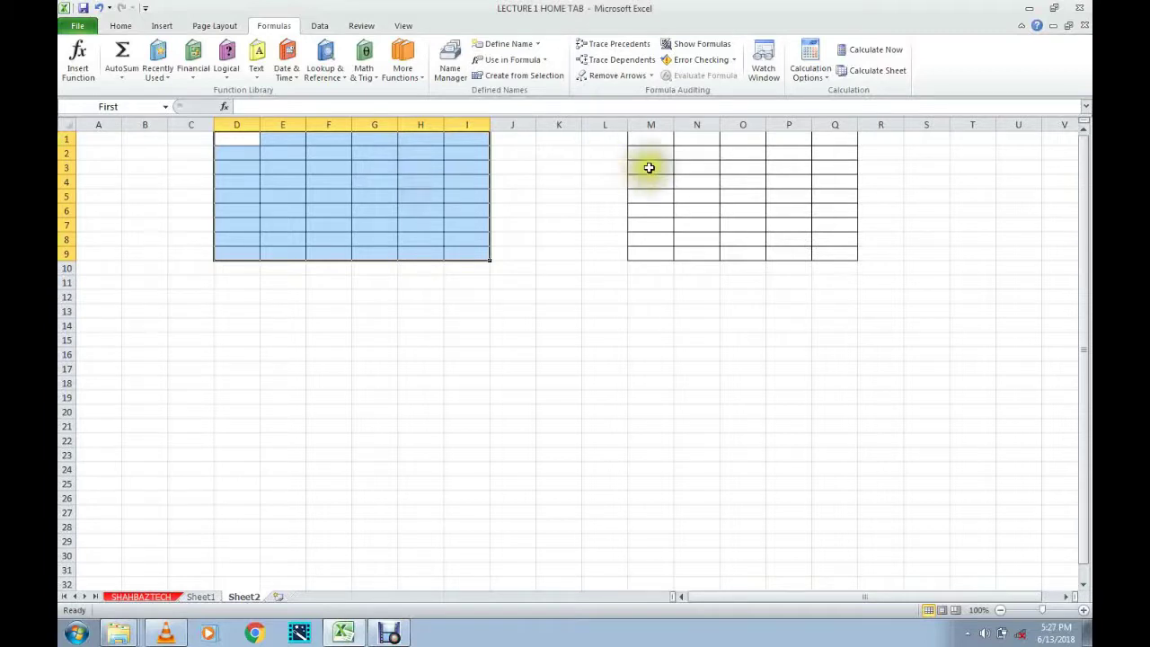
- Define the name Second for the bordered range M1:Q9, with workbook scope
drag(657, 136, 834, 255)
click(503, 44)
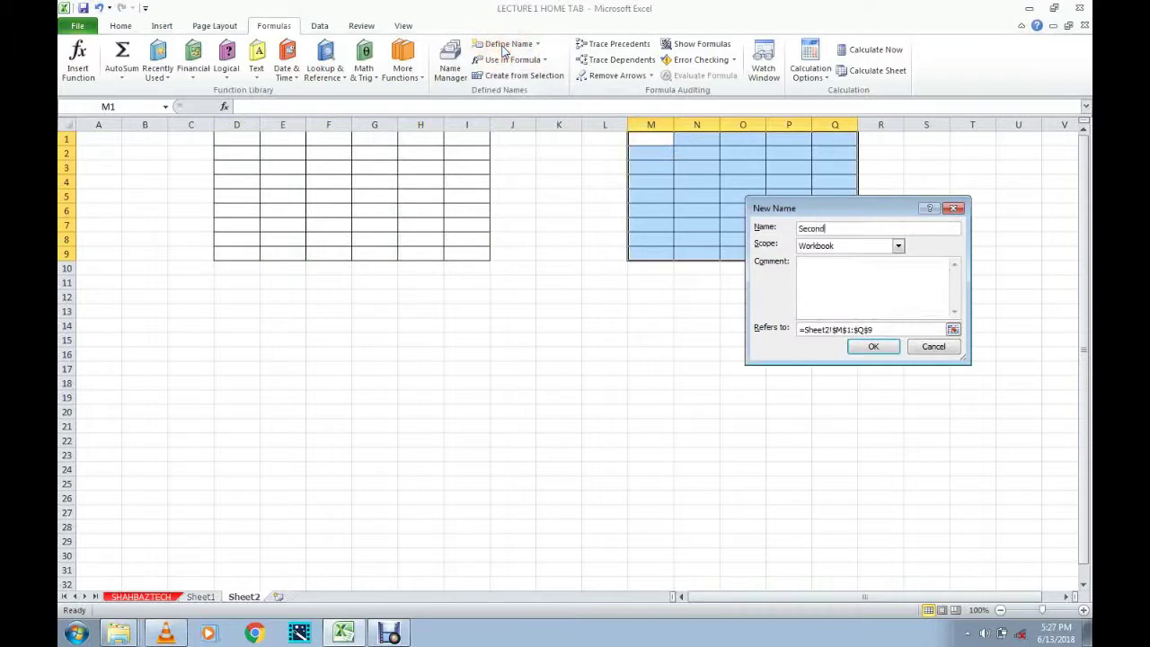
click(871, 348)
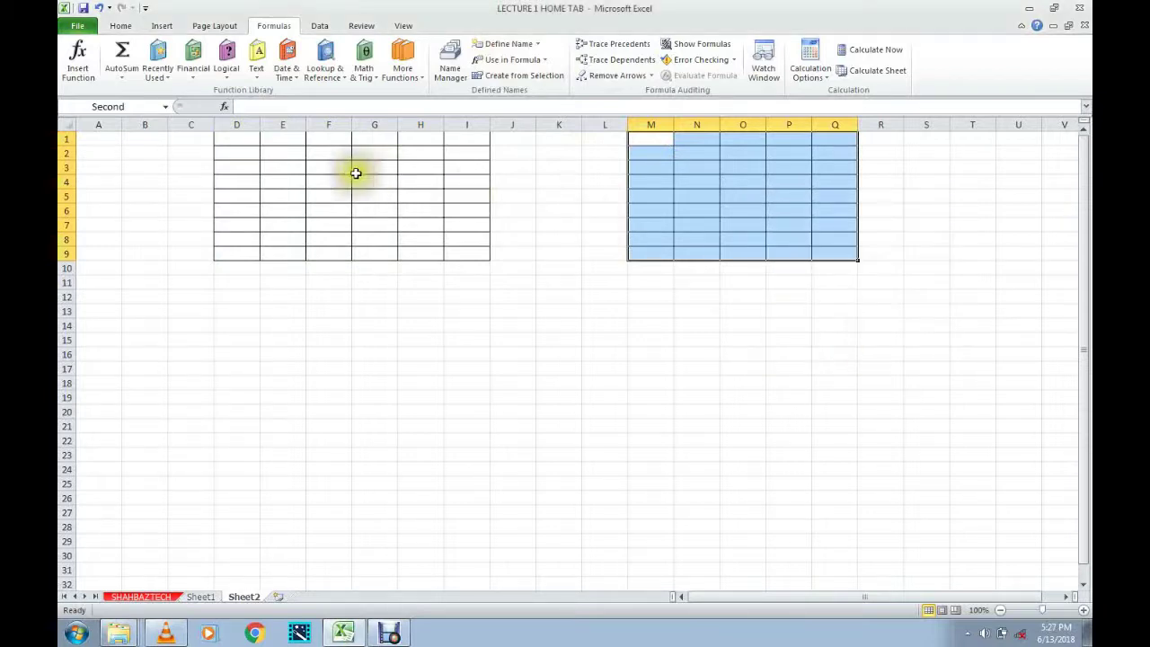
- Enter the values 4, 5, 10 and 50 in cells E3 to E6 of the first grid
click(329, 167)
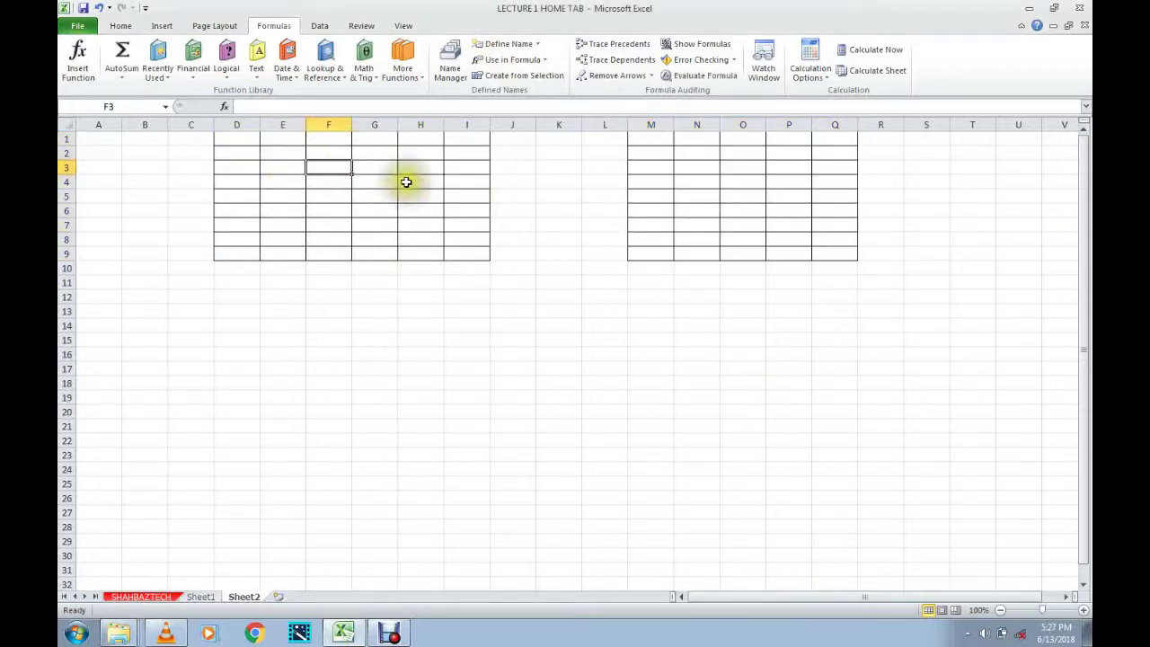
click(284, 177)
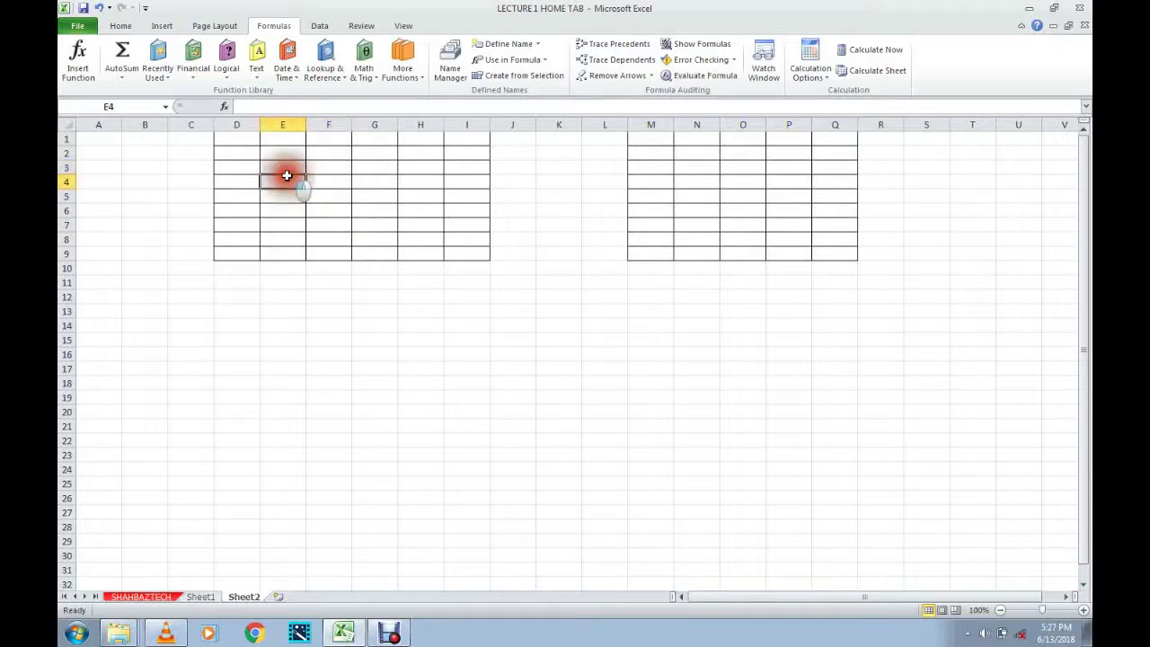
click(287, 175)
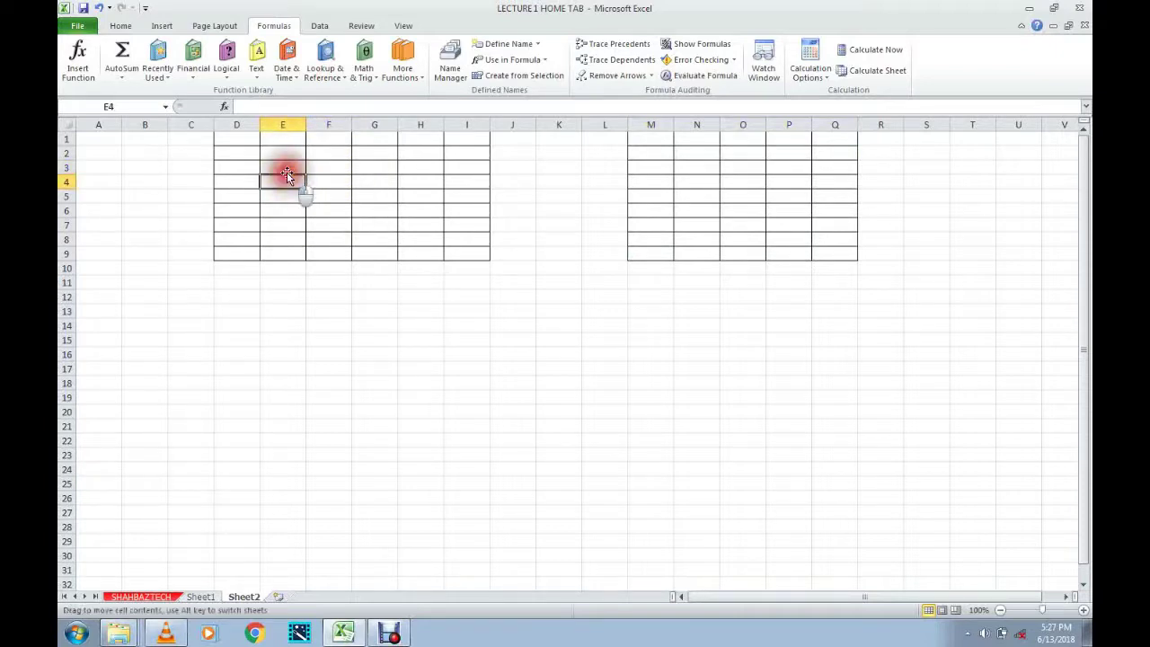
click(287, 169)
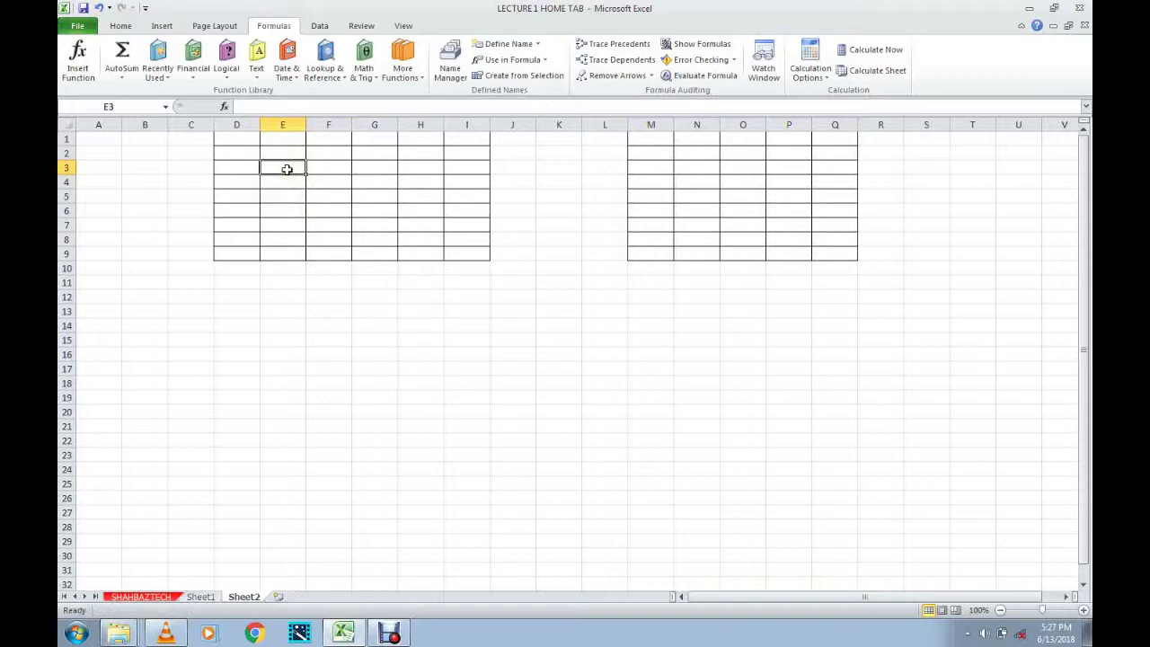
text(4)
key(Return)
text(t)
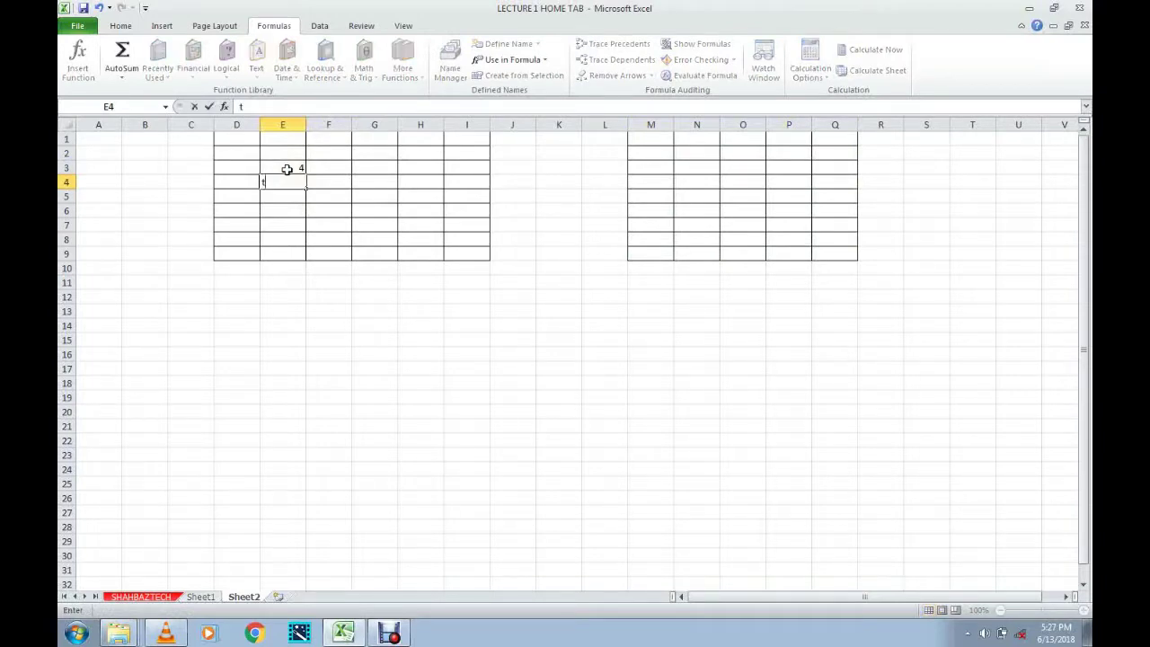
key(Return)
text(10)
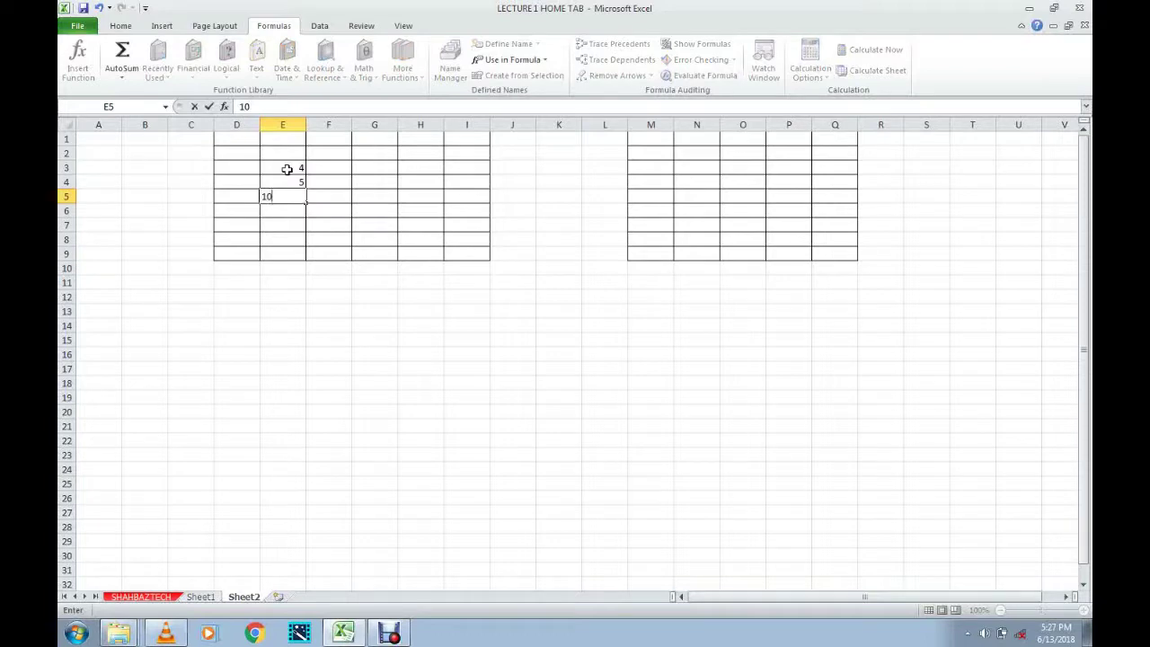
key(Return)
text(50)
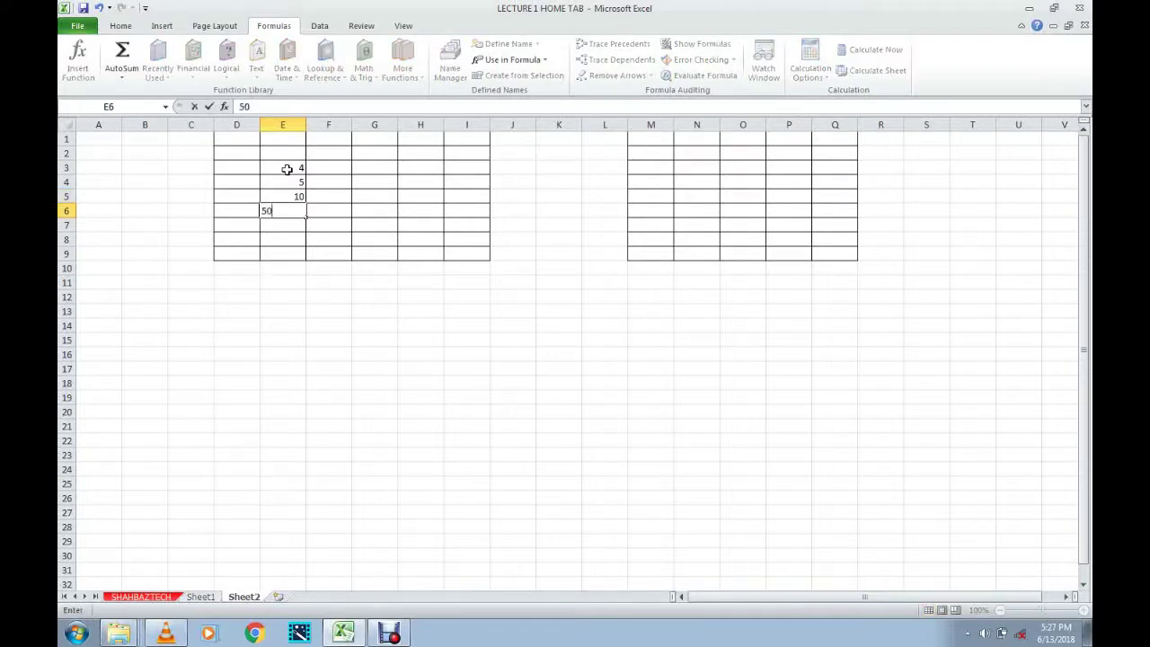
click(418, 215)
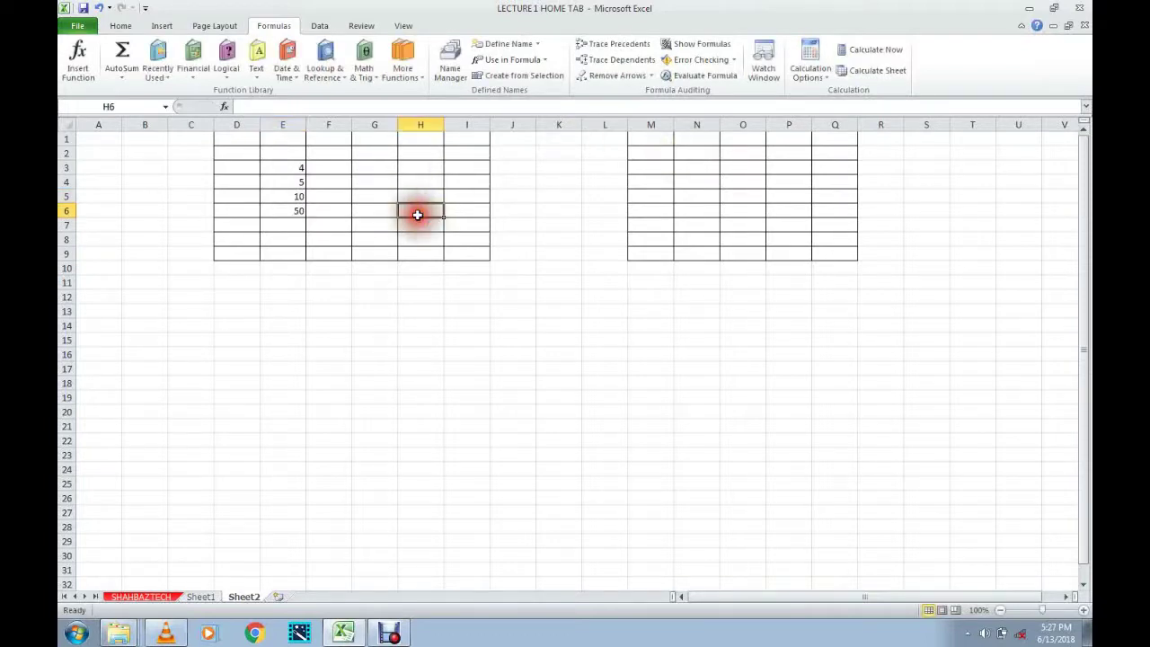
- Enter a SUM formula in cell F13 that totals the defined name First
click(325, 312)
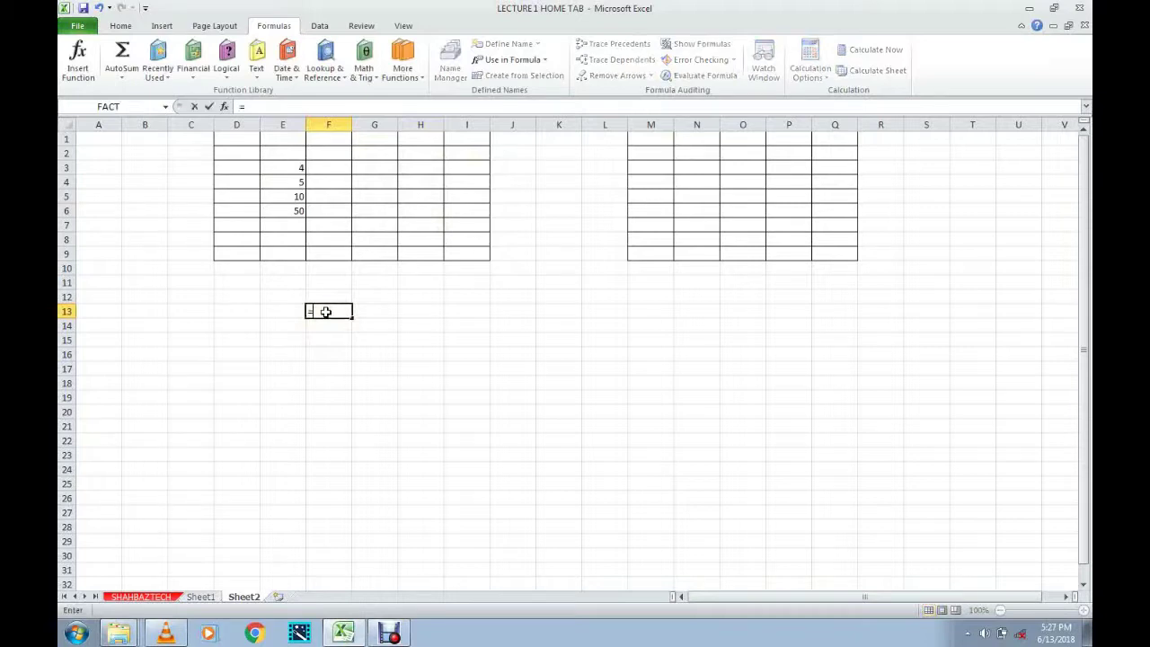
text(=su)
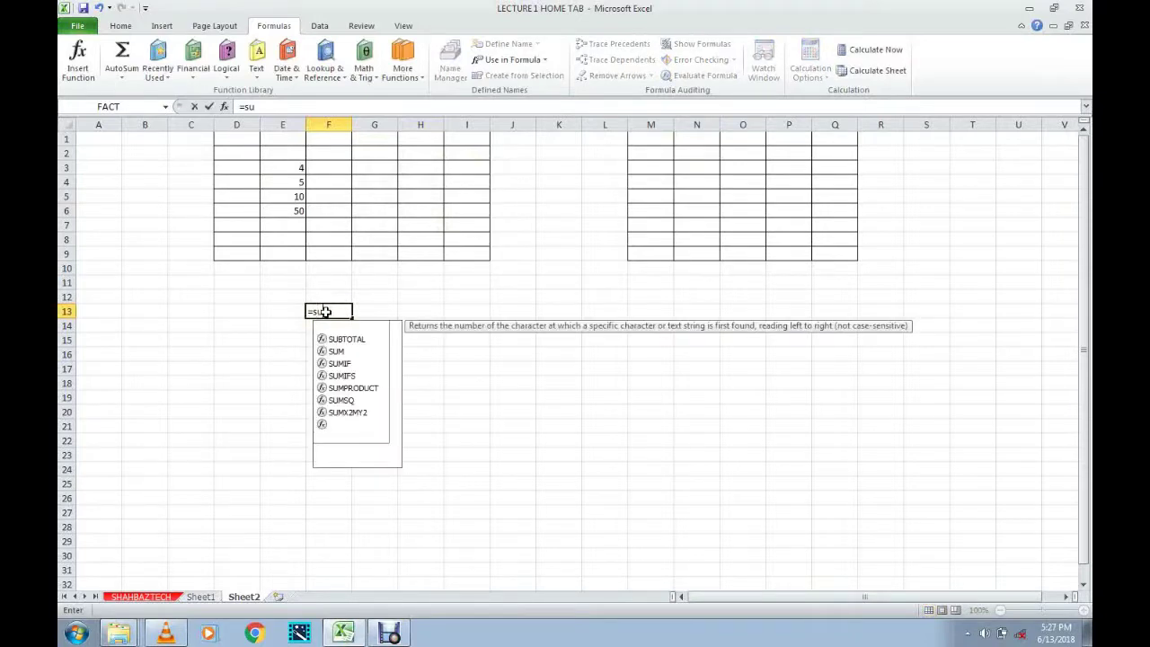
text(m)
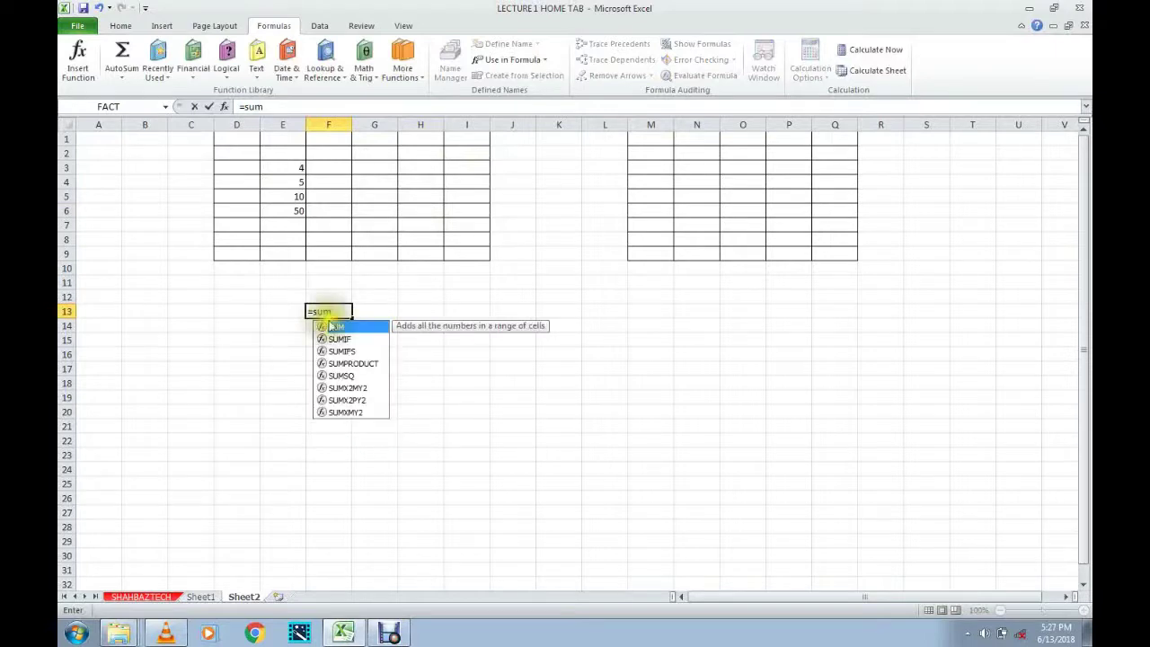
double_click(335, 329)
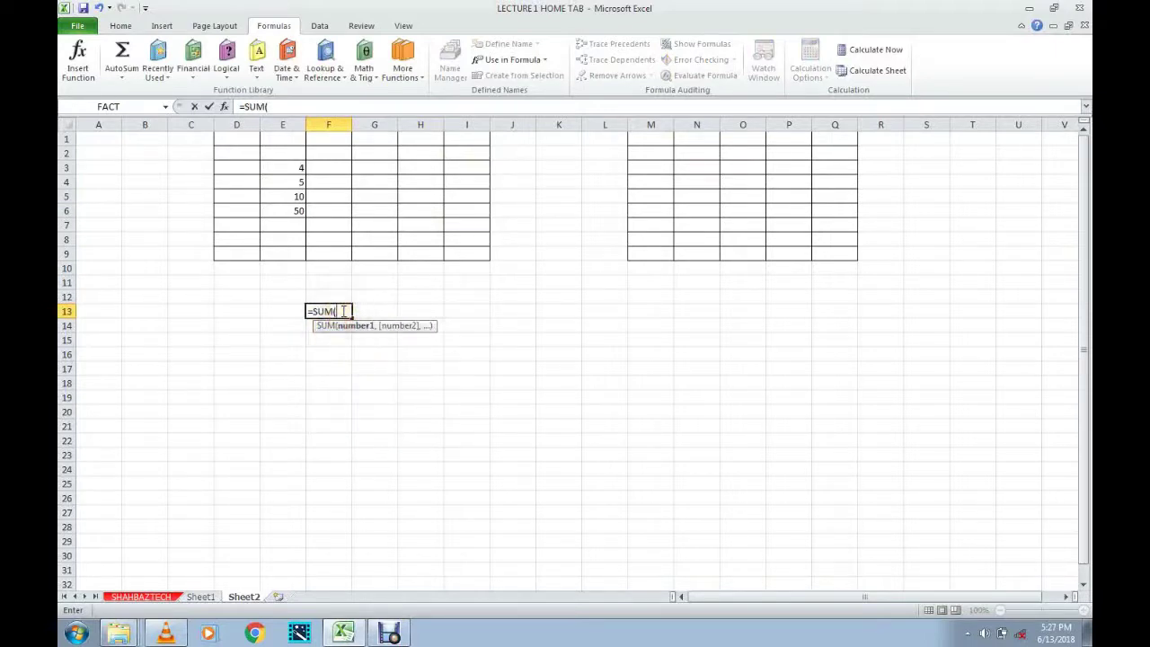
click(343, 311)
key(F1)
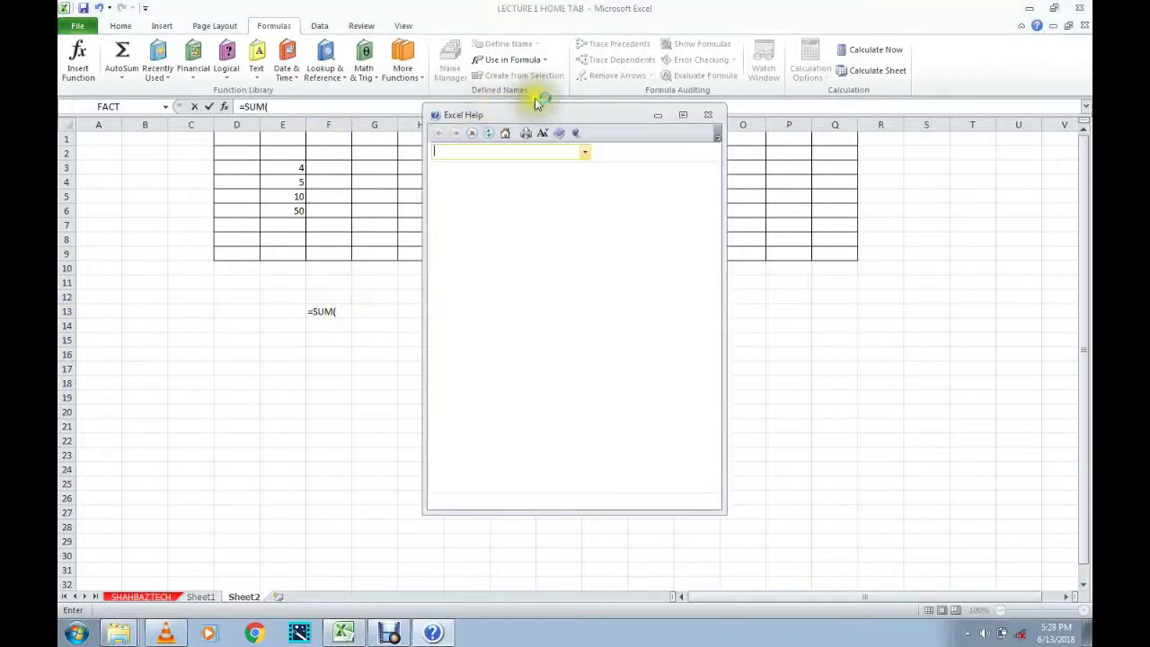
click(708, 113)
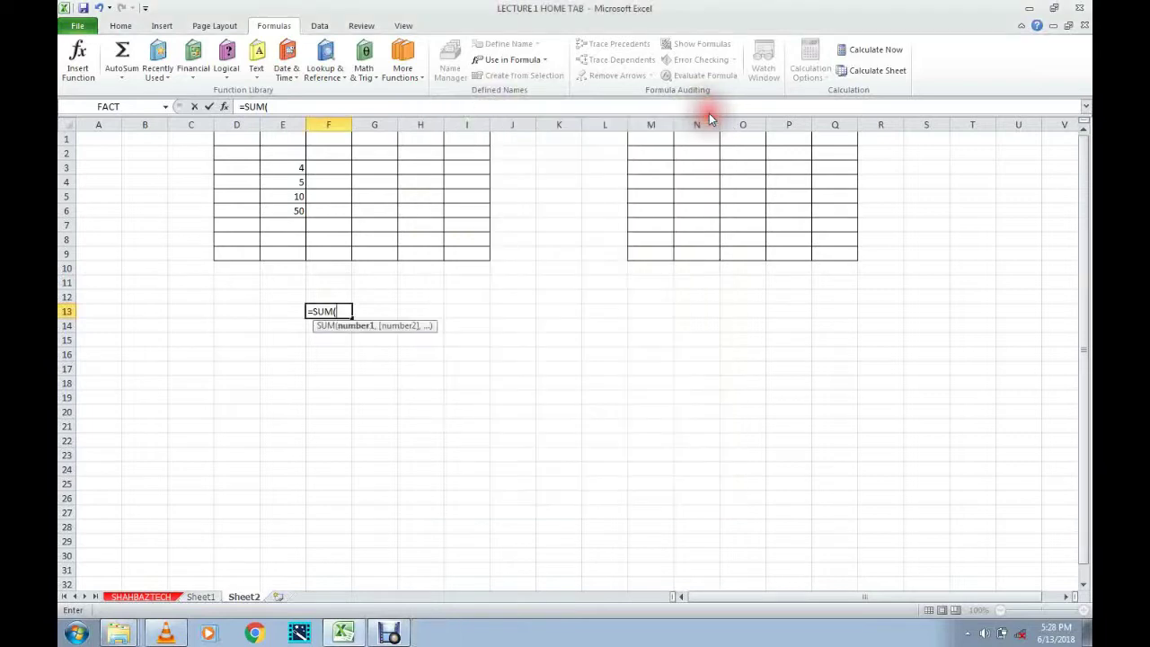
click(525, 60)
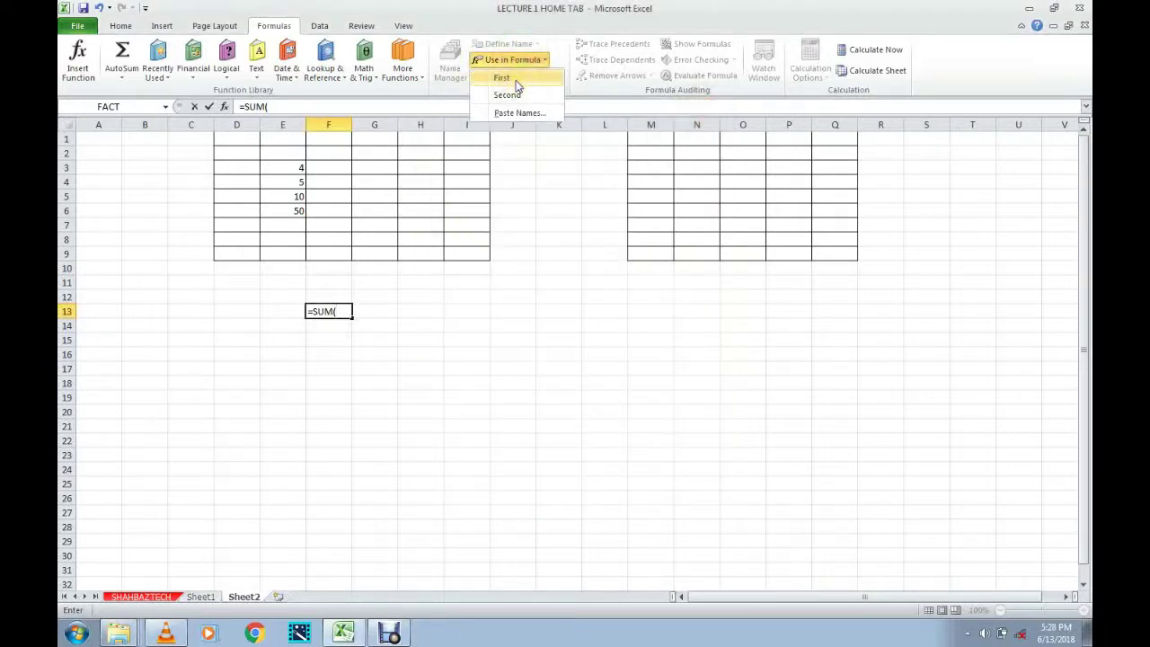
click(516, 80)
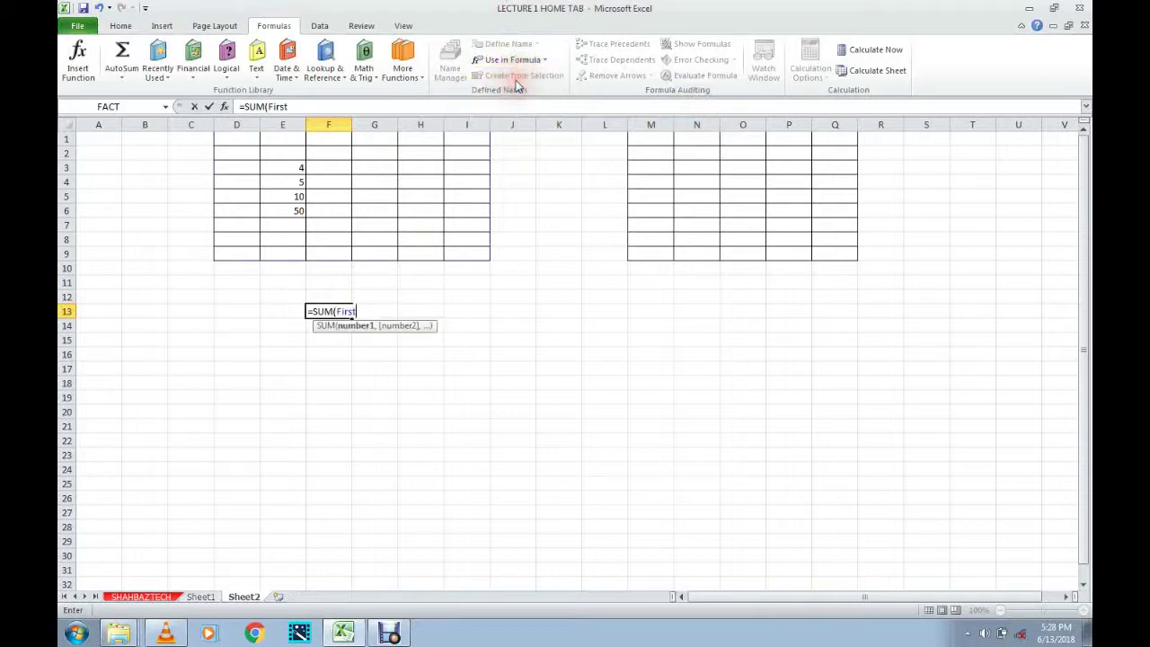
key(Return)
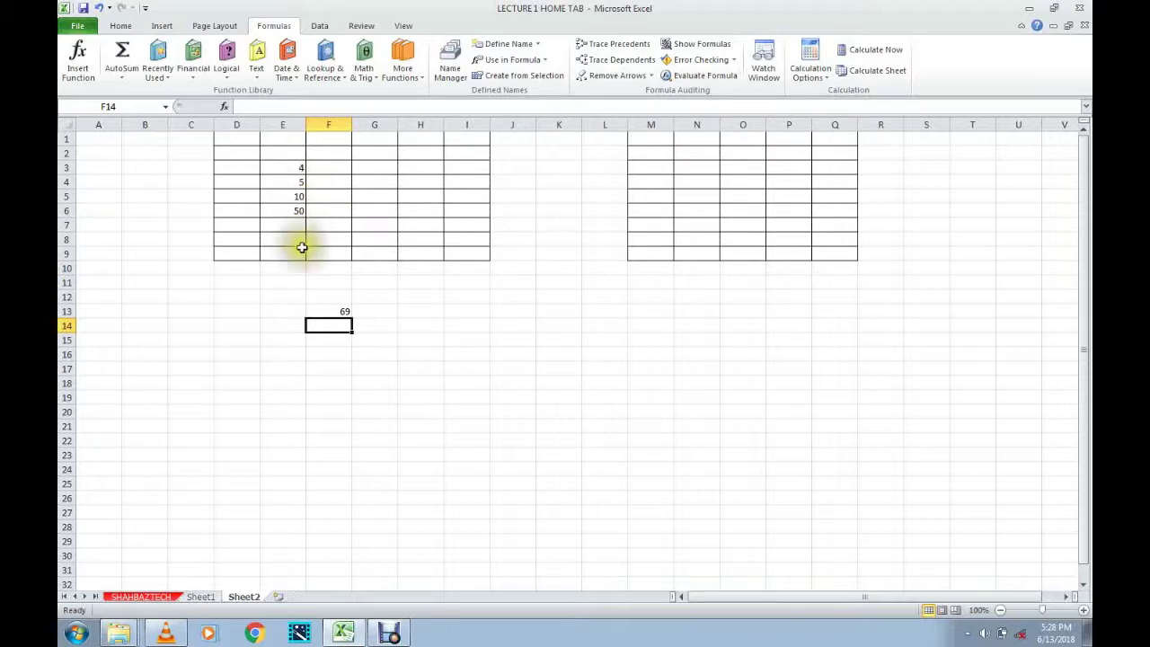
click(344, 313)
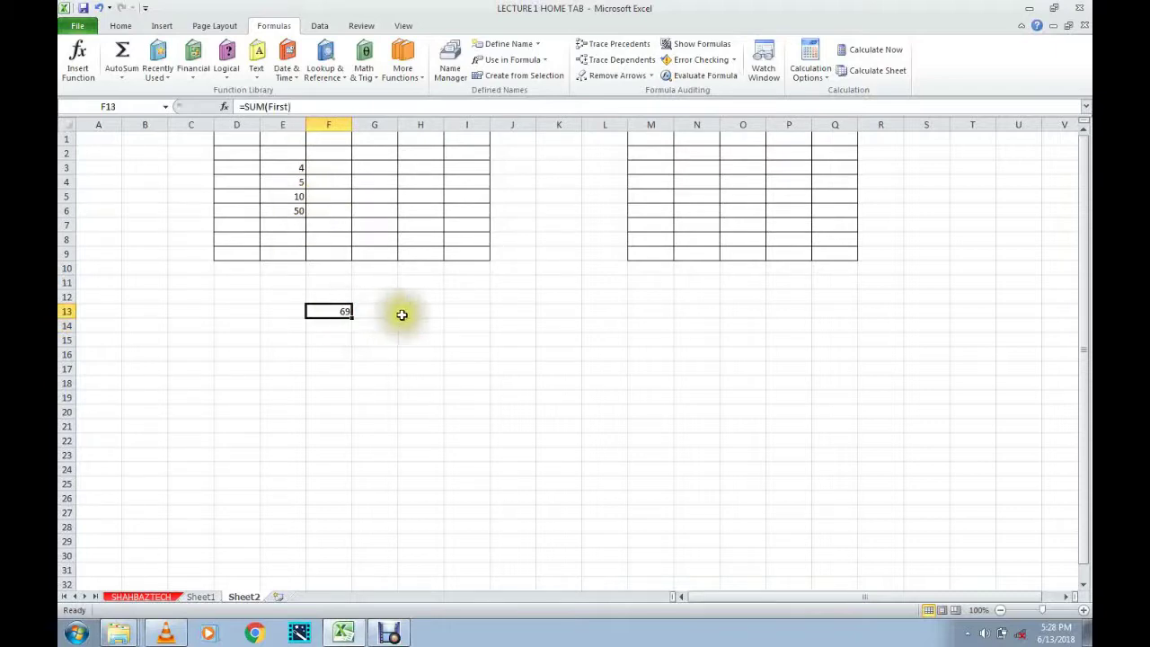
- Enter the value 20 in cell G4 of the first grid and check the total in F13
click(378, 183)
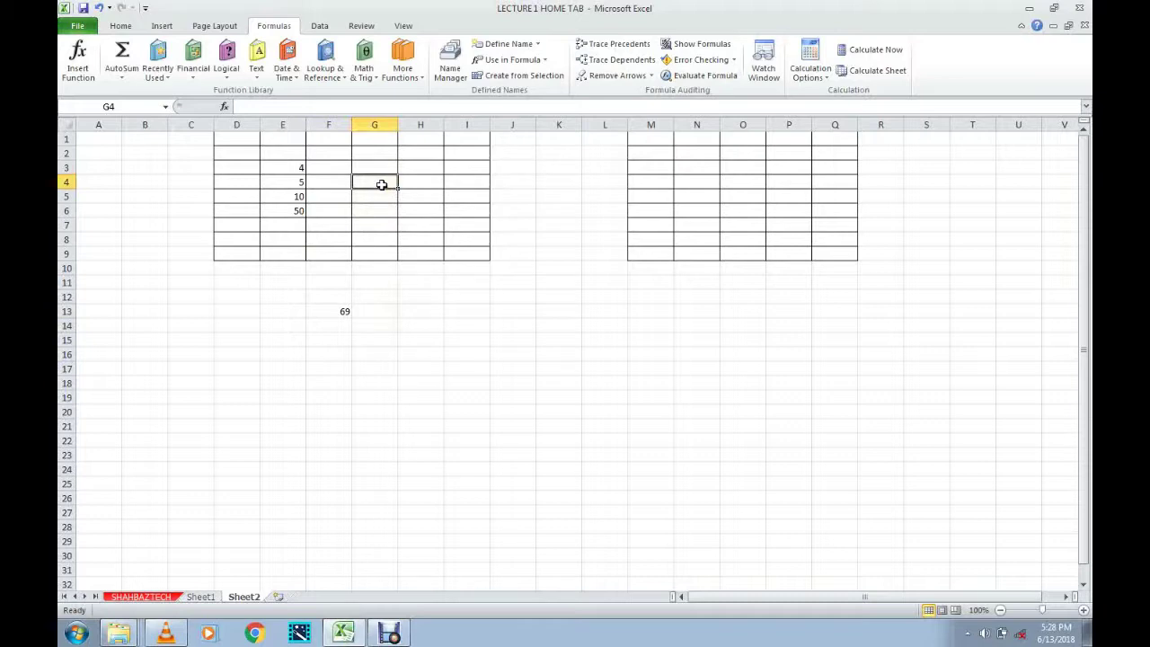
text(2)
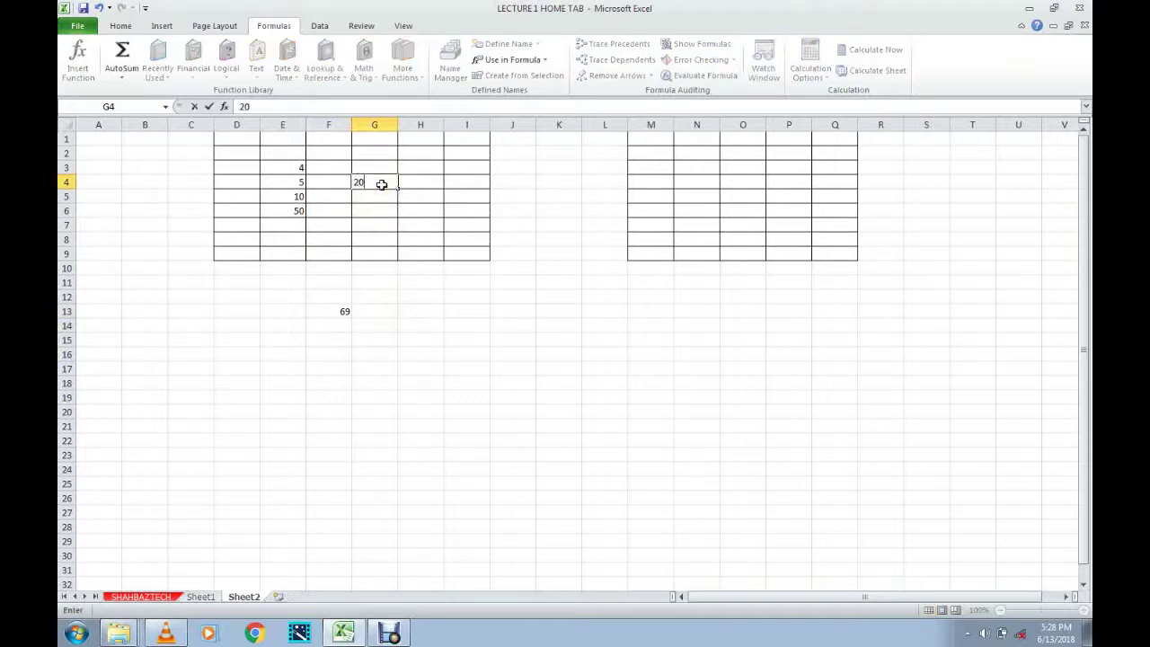
text(0)
click(387, 282)
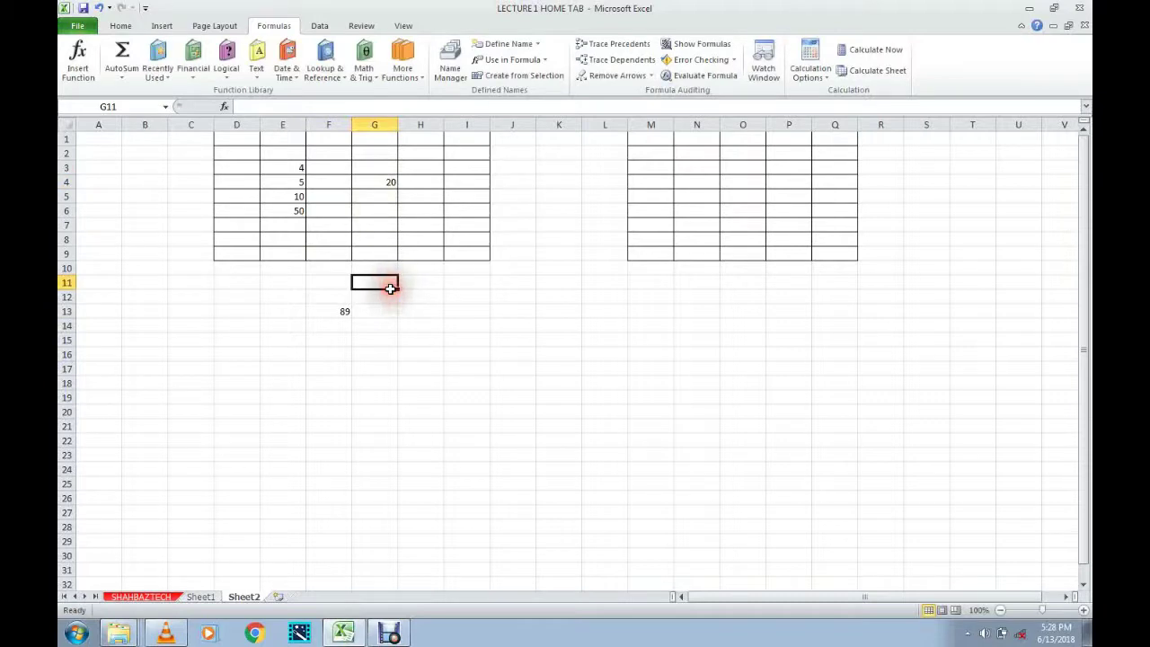
click(345, 311)
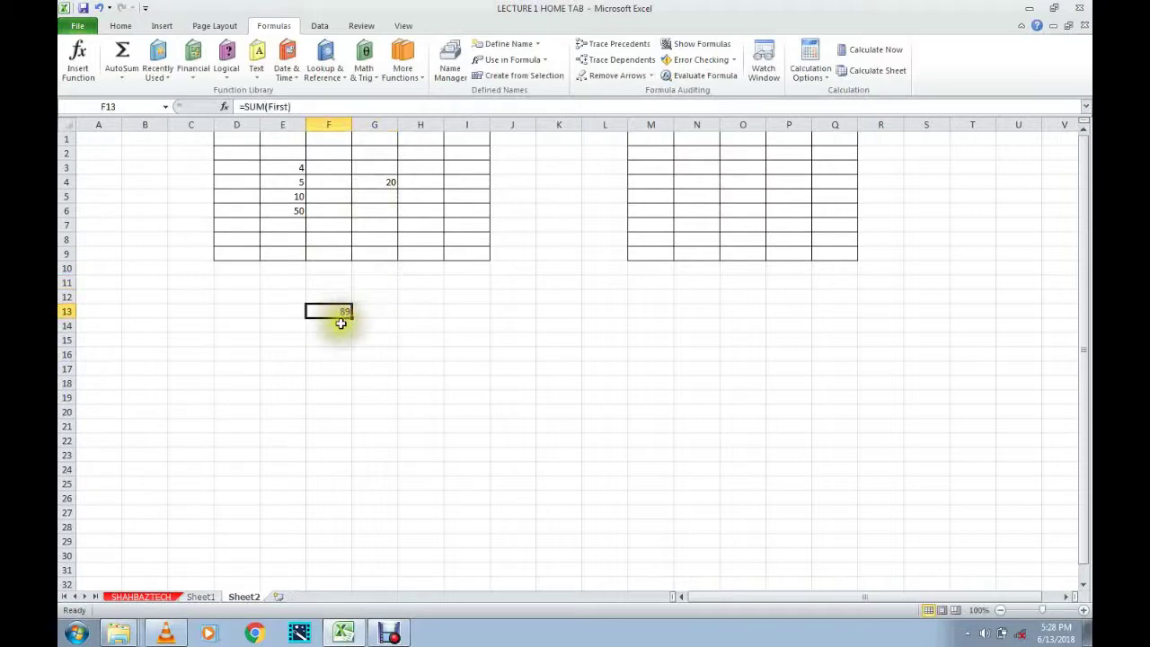
- Enter the value 11 in cell G6 of the first grid and check the total in F13
click(382, 214)
double_click(383, 214)
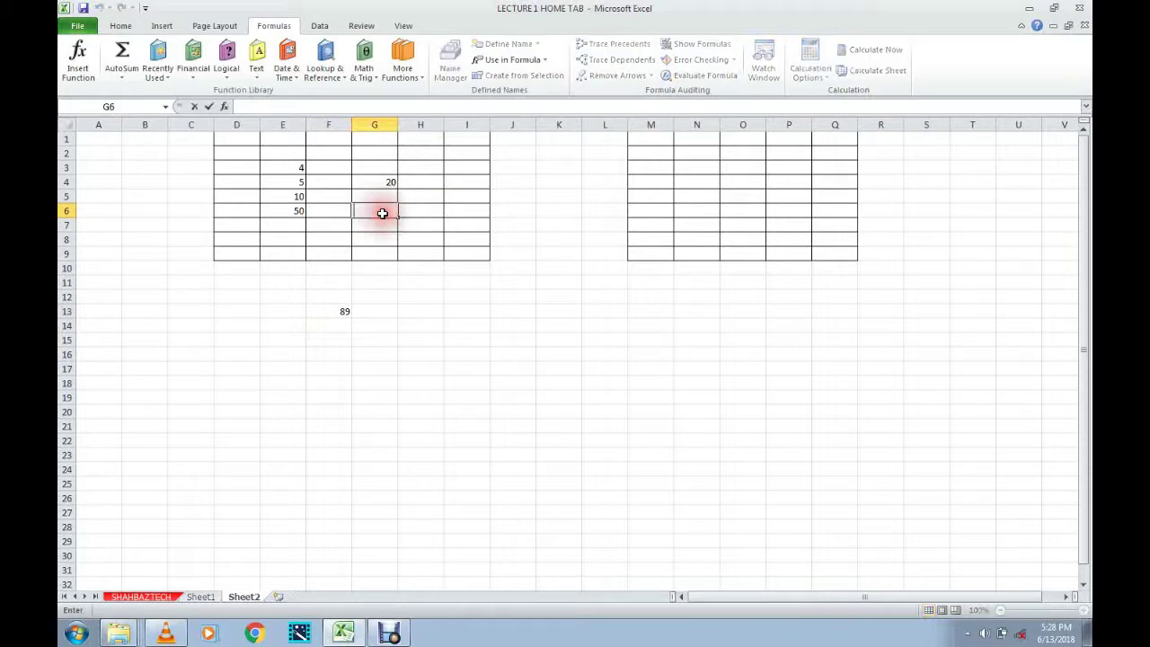
text(11)
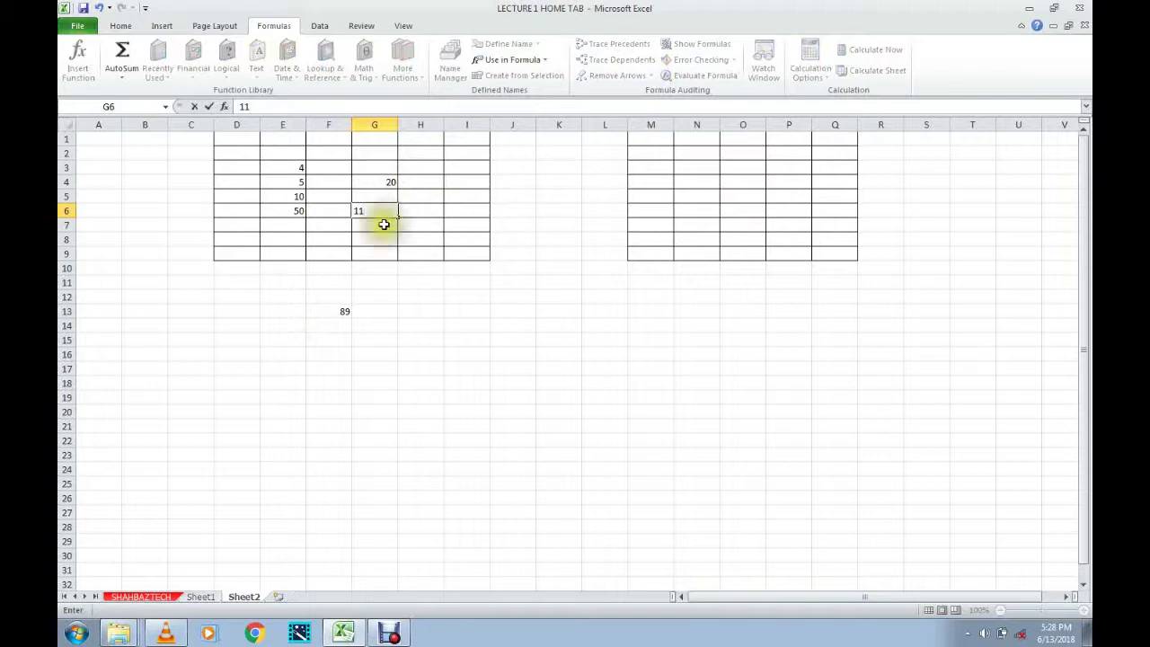
click(404, 282)
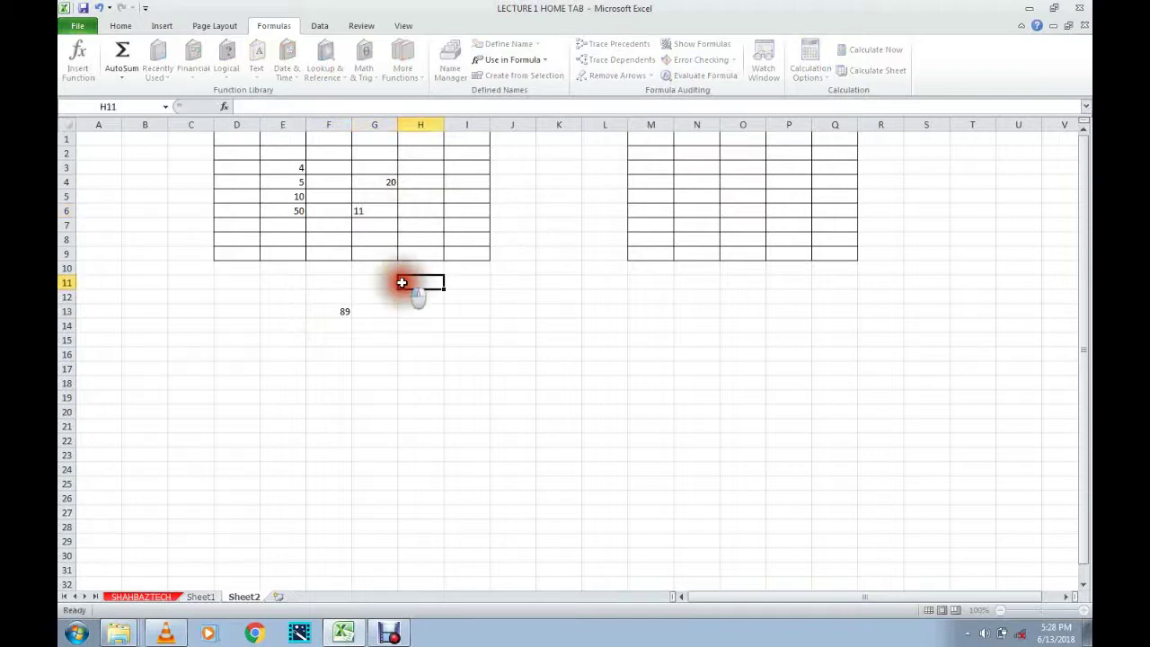
click(342, 312)
click(469, 298)
- Enter the values 50 in N3, 30 in N5 and 45 in O4 of the second grid
click(701, 172)
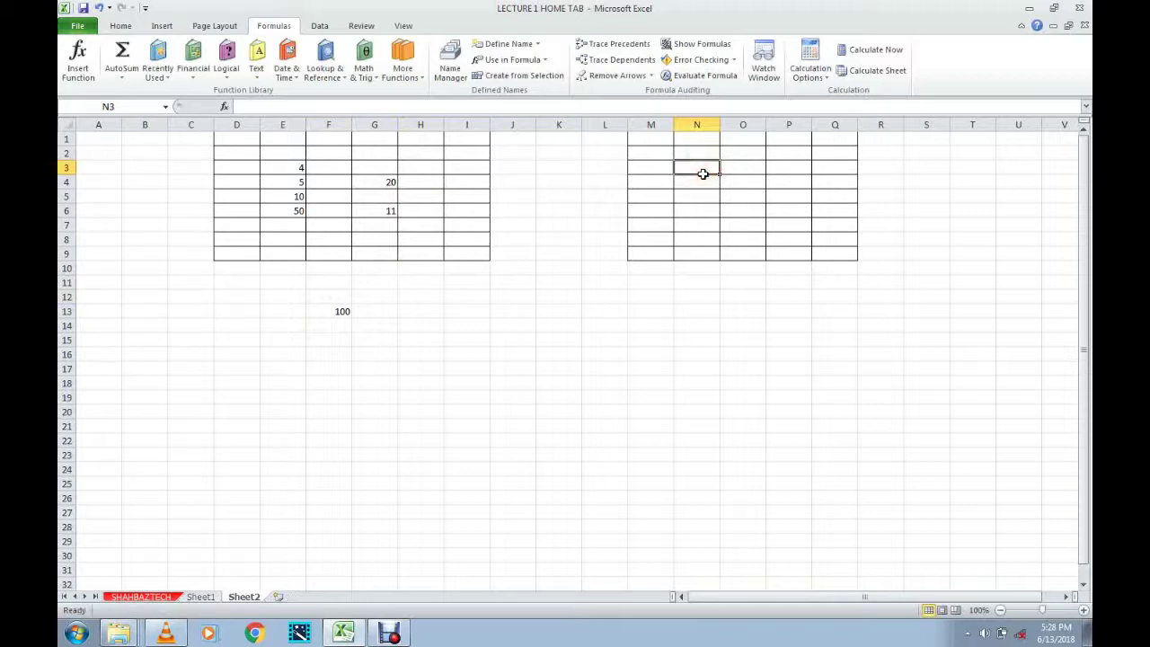
text(50)
click(710, 197)
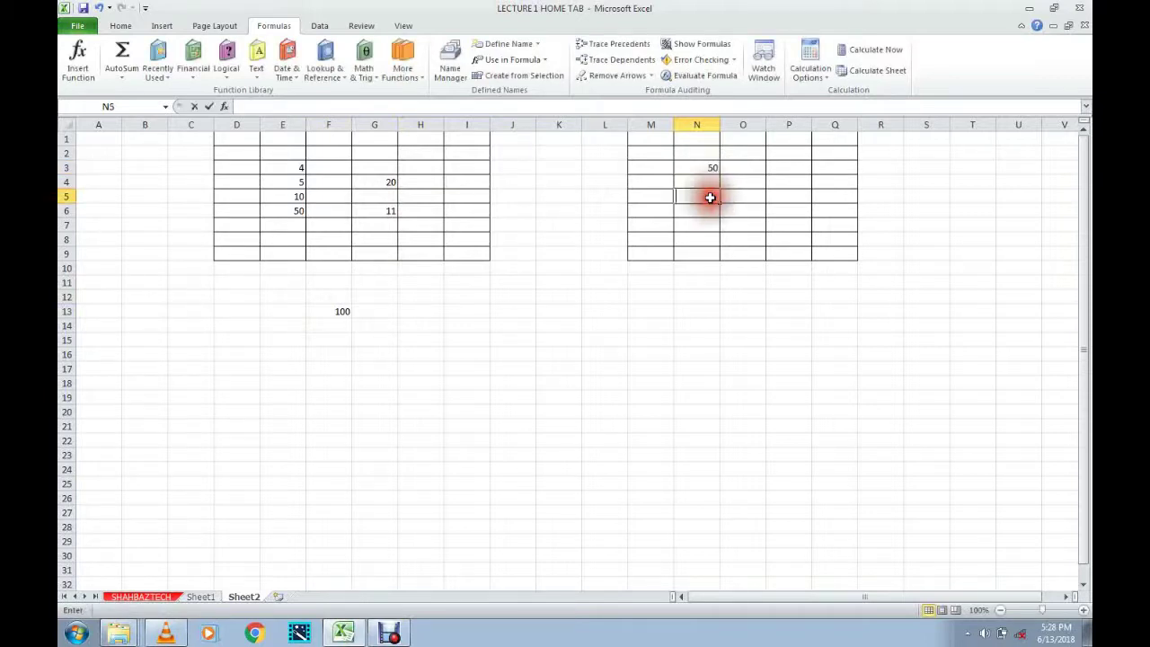
text(30)
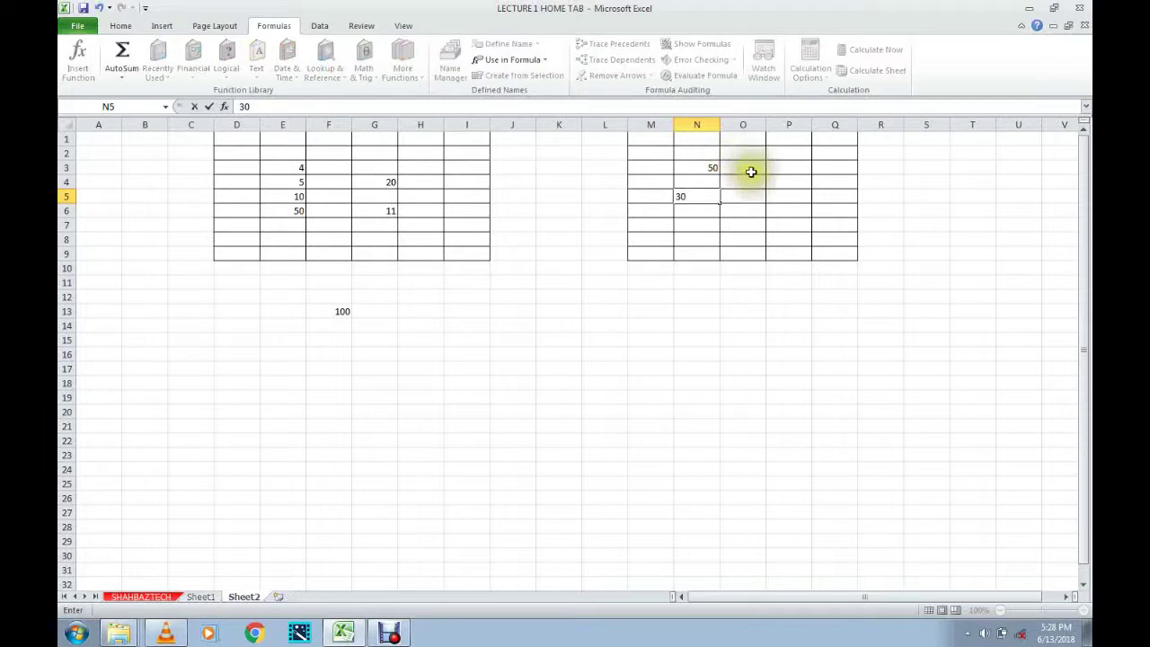
click(750, 181)
text(45)
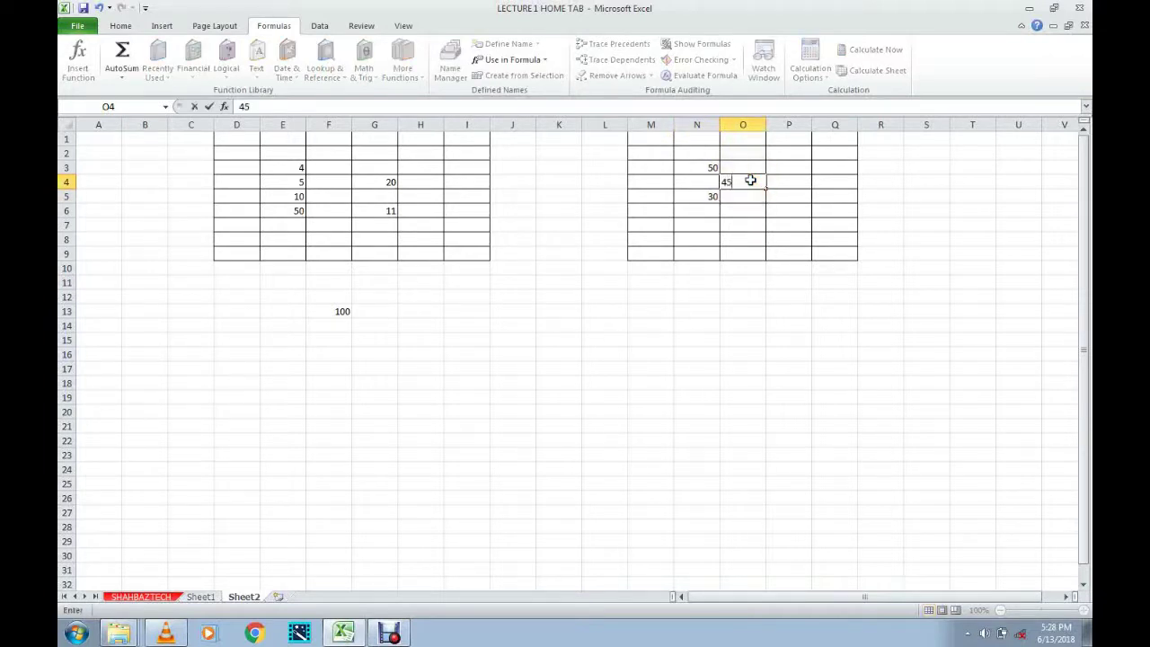
click(749, 298)
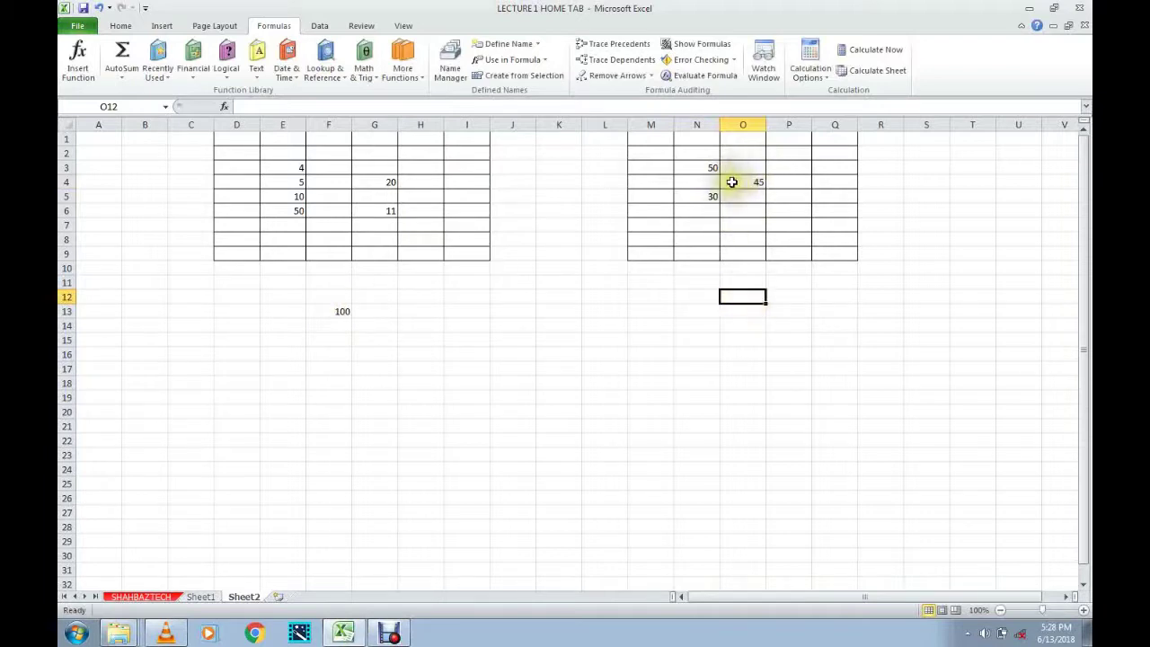
- Extend the SUM formula in F13 with the defined name Second so it reads =SUM(First,Second)
click(341, 311)
double_click(345, 313)
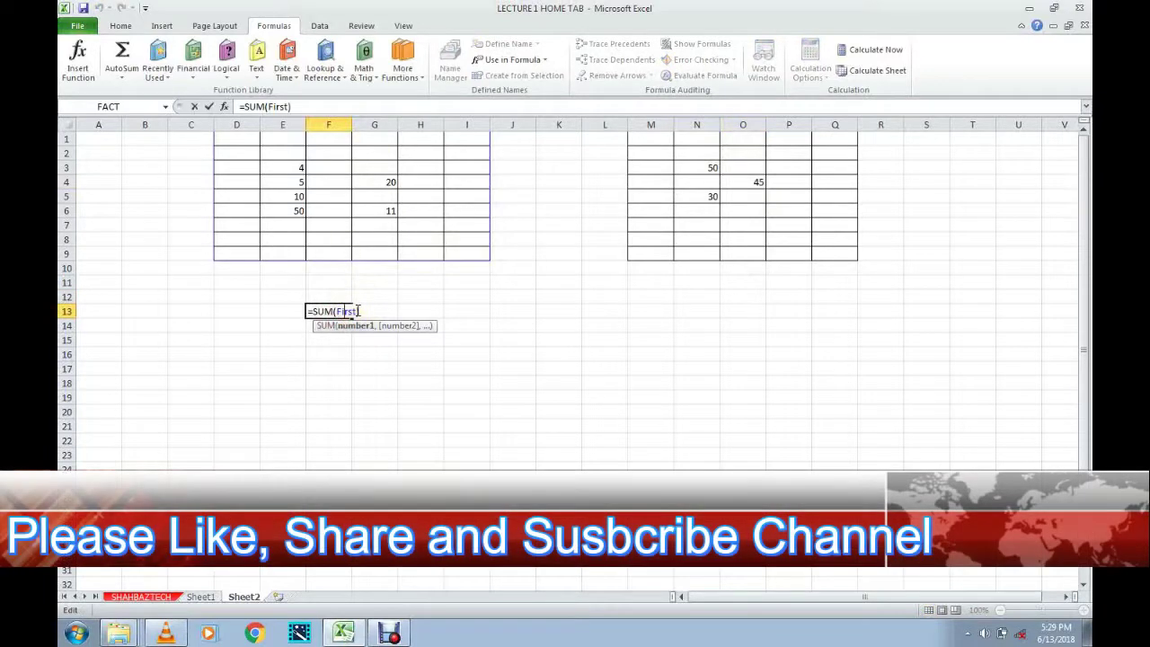
click(359, 310)
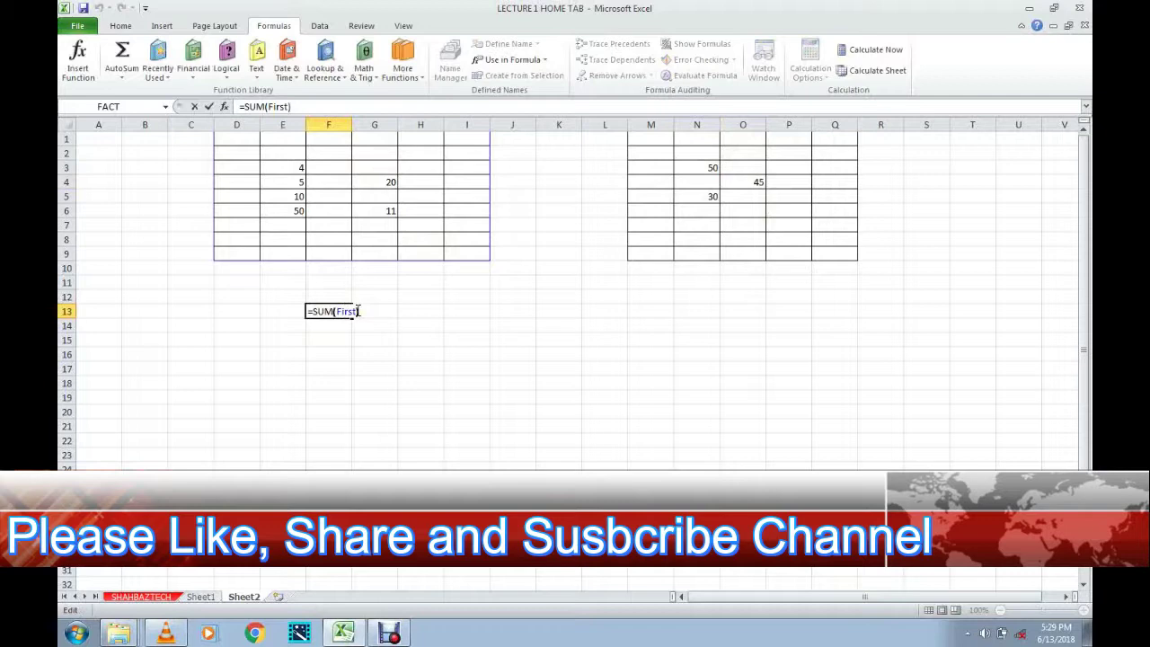
click(357, 311)
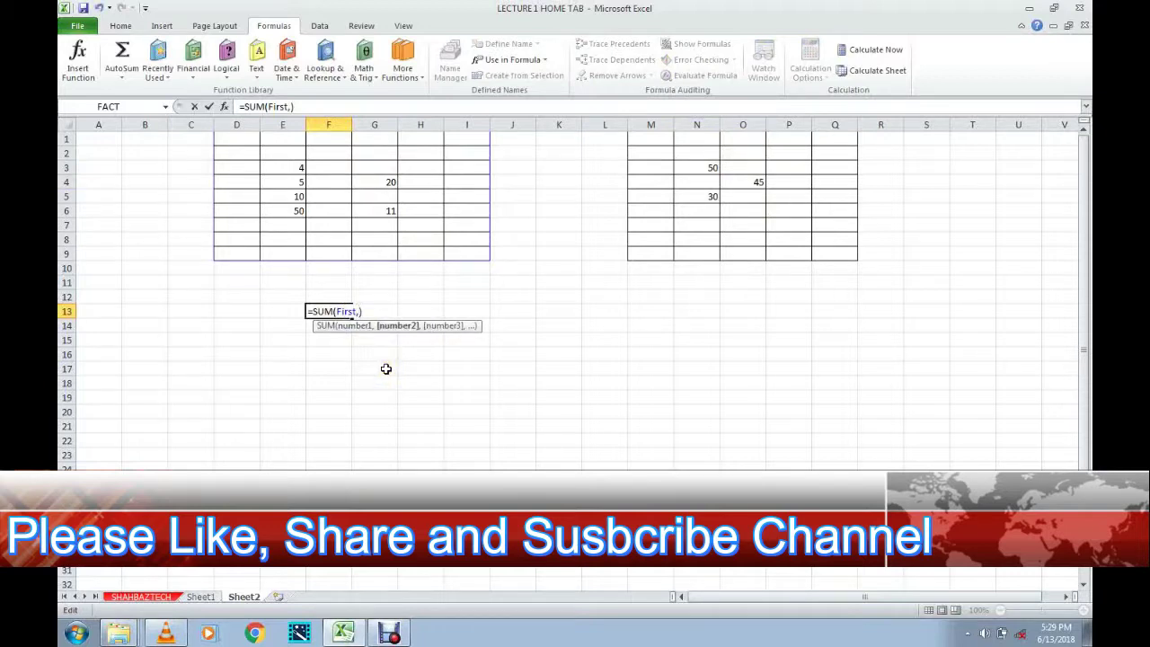
click(532, 60)
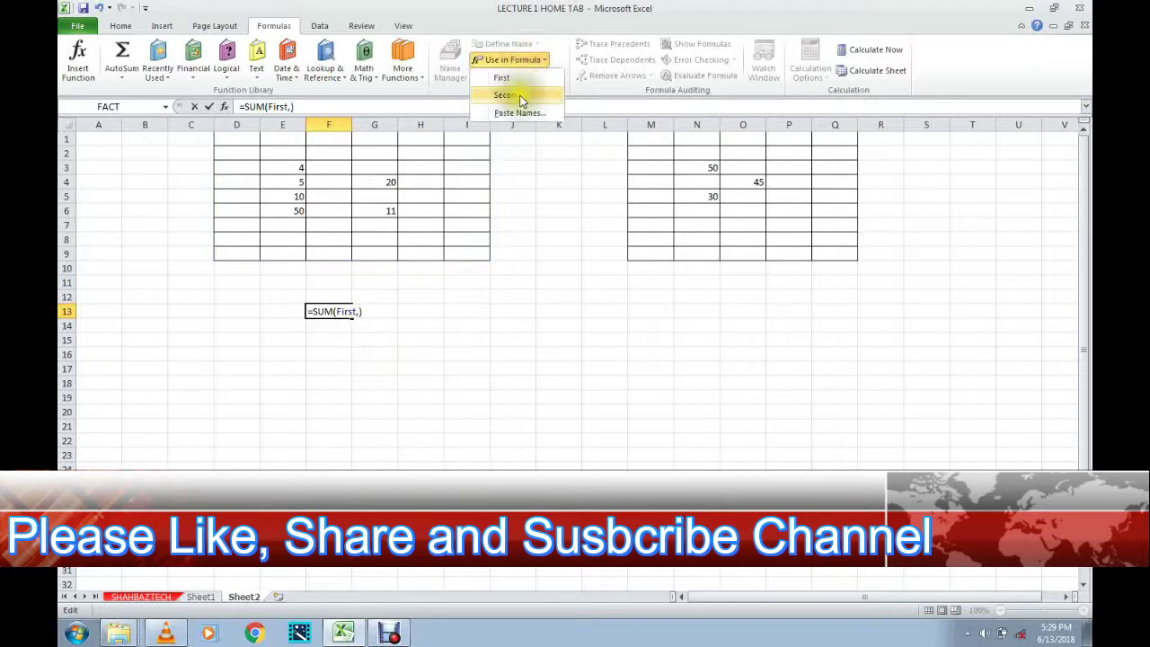
click(521, 96)
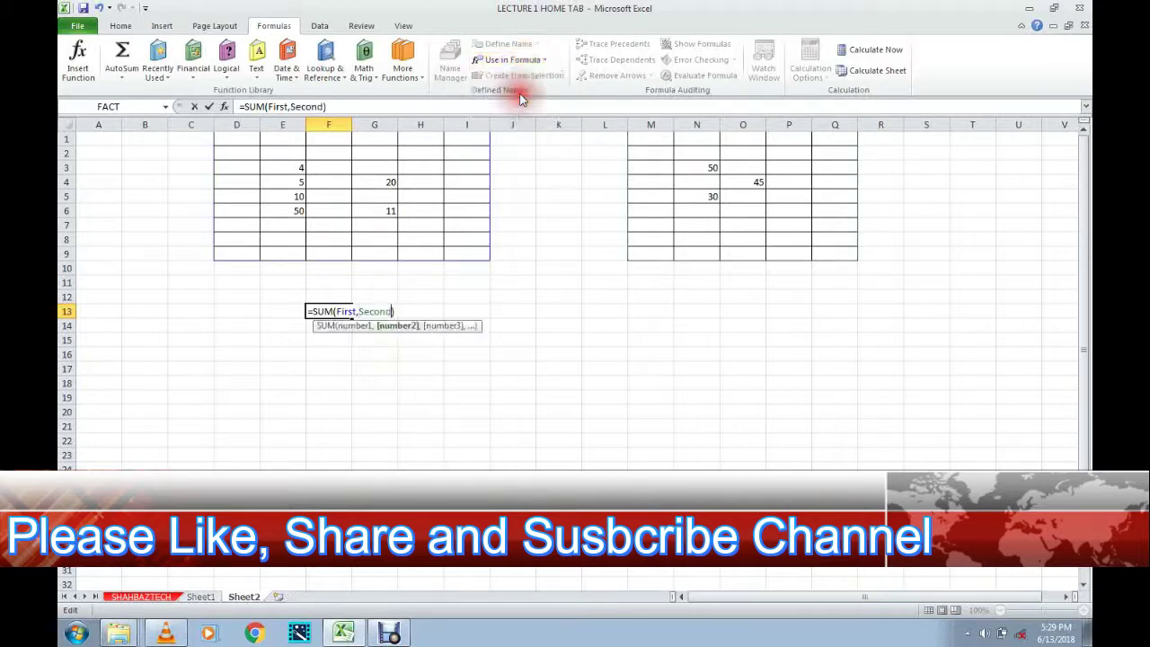
key(Return)
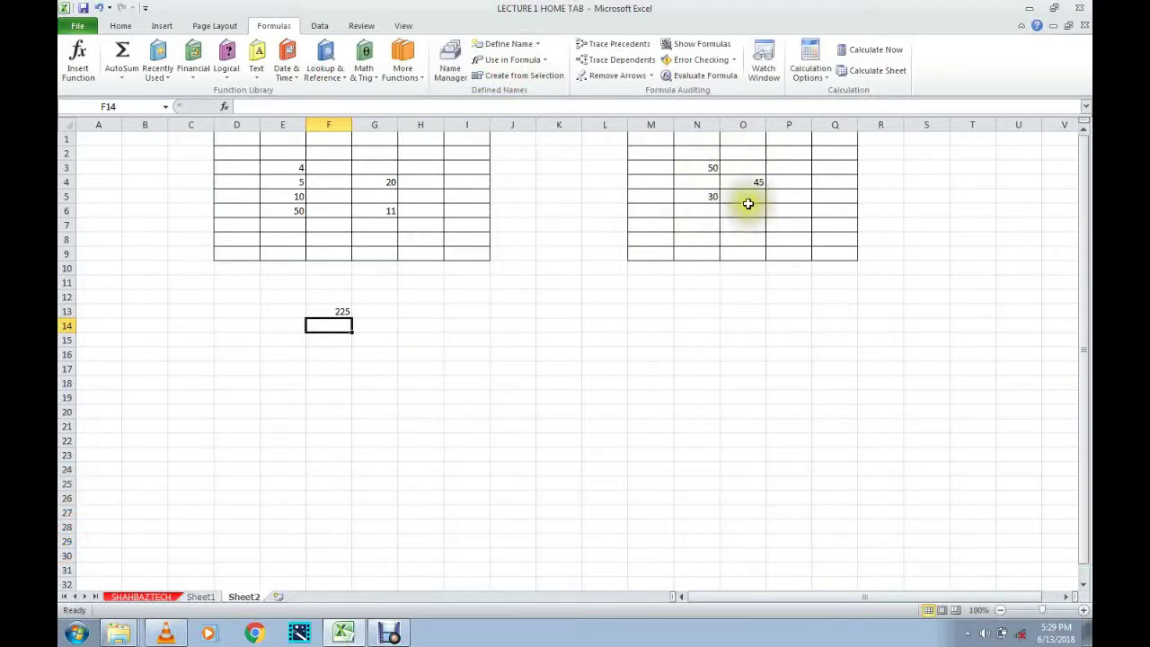
- Enter the value 200 in cell O5 of the second grid
click(747, 201)
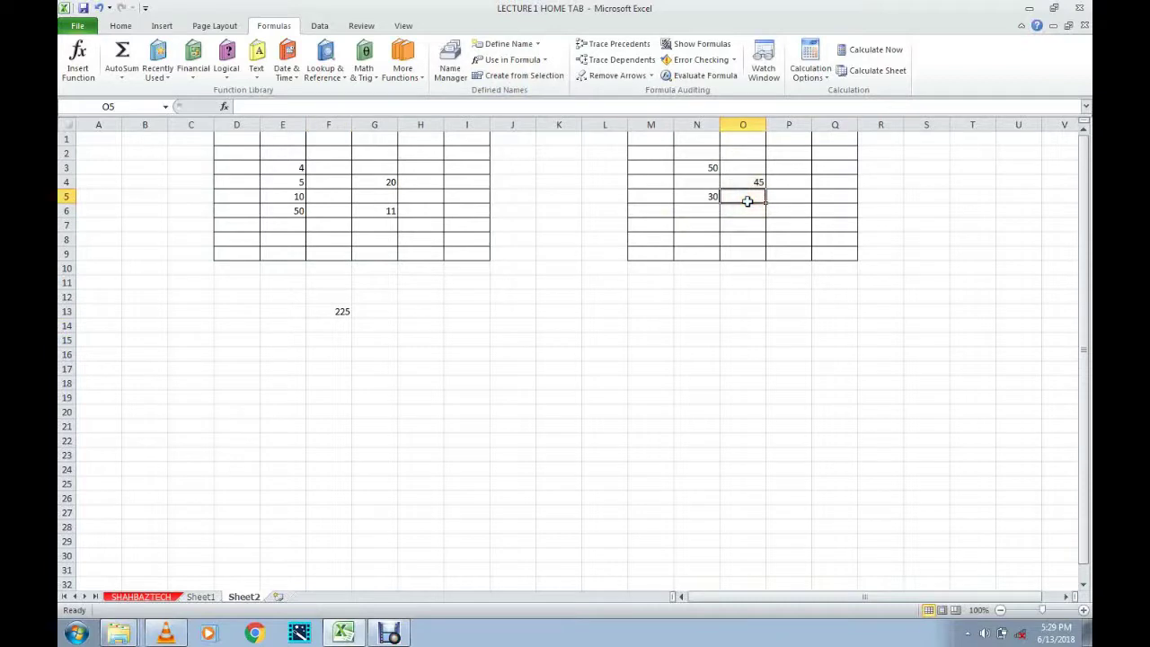
text(200)
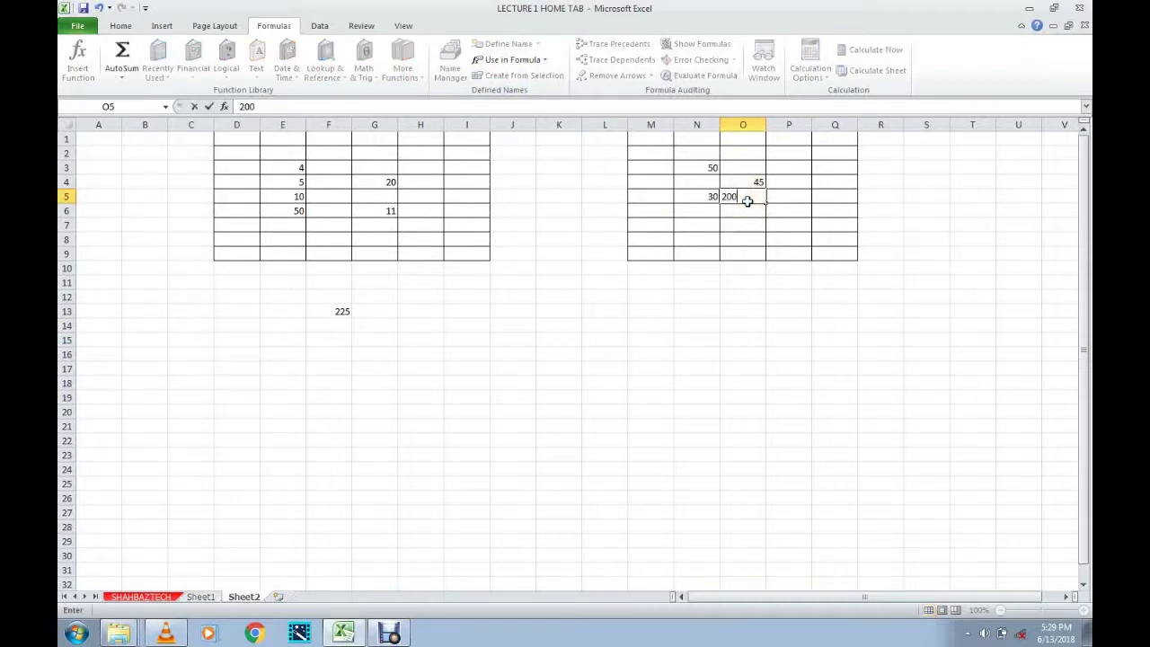
click(778, 324)
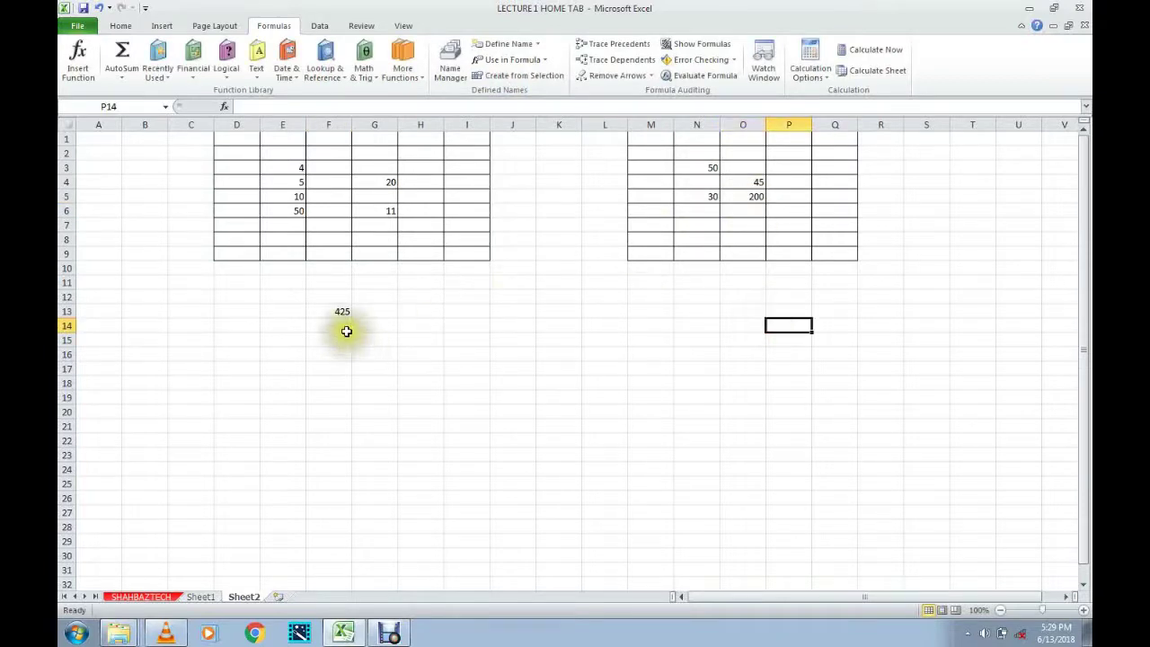
click(751, 223)
click(754, 140)
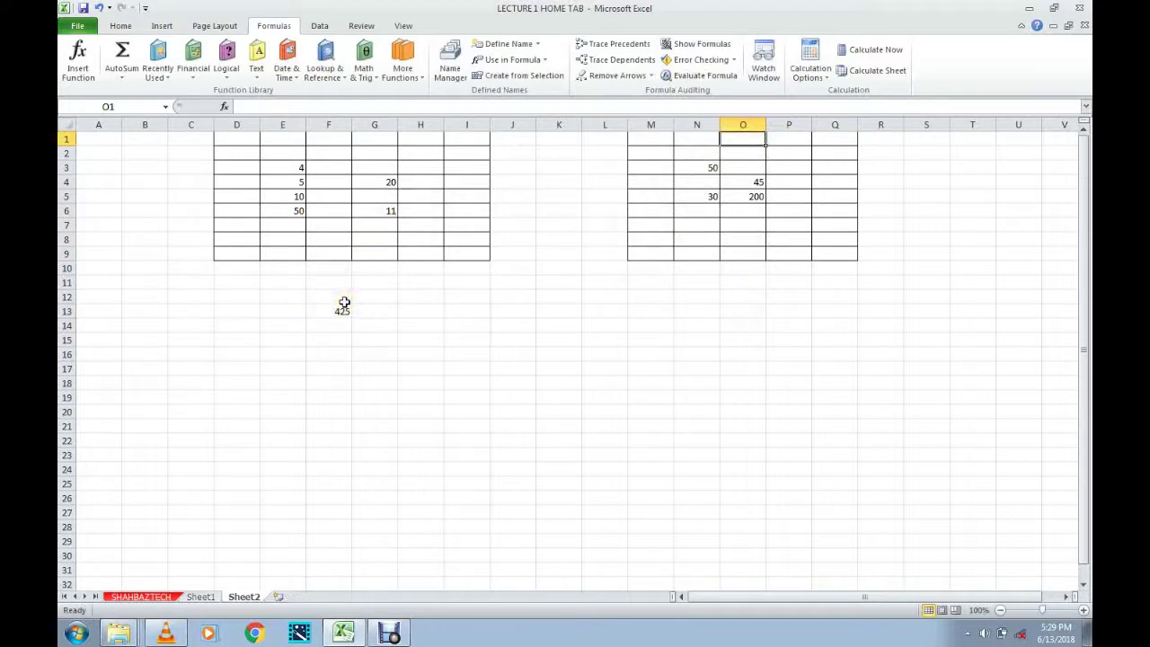
- Create names from the top row of column T, and define a person's name for the whole column with workbook scope
click(544, 79)
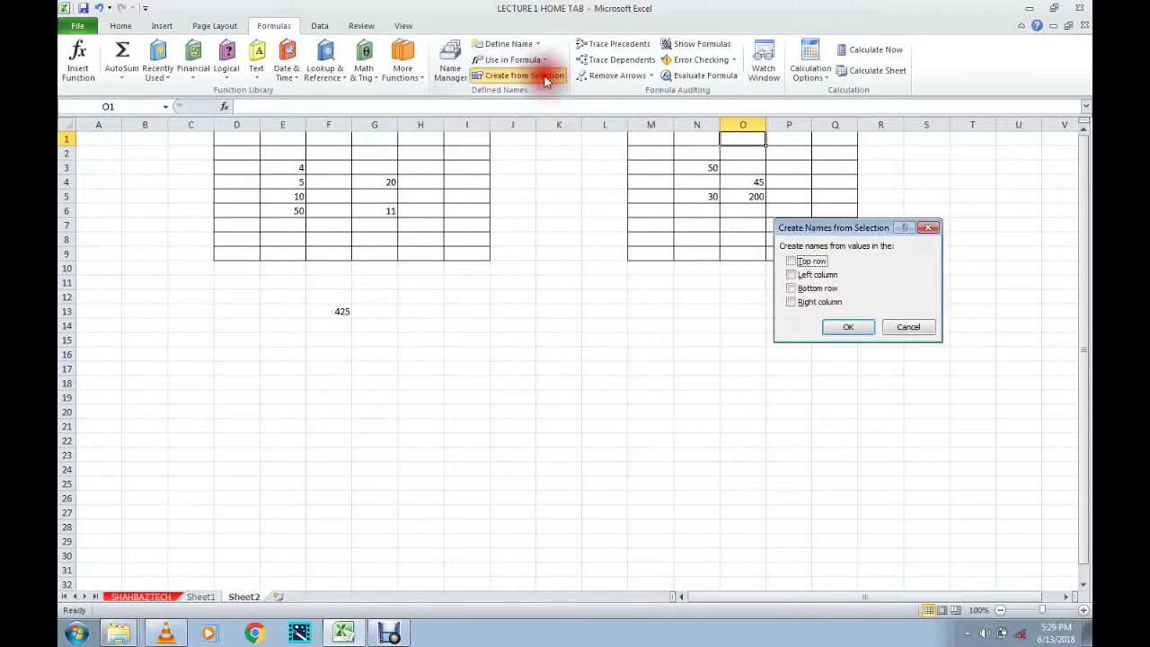
click(929, 228)
click(963, 124)
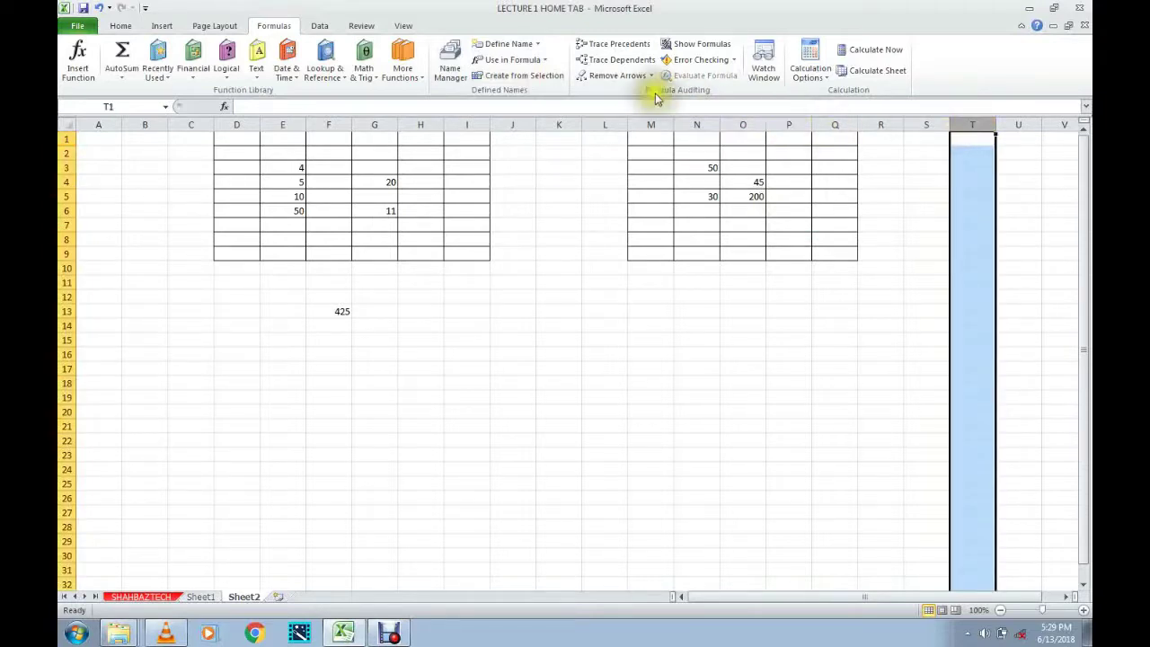
click(537, 79)
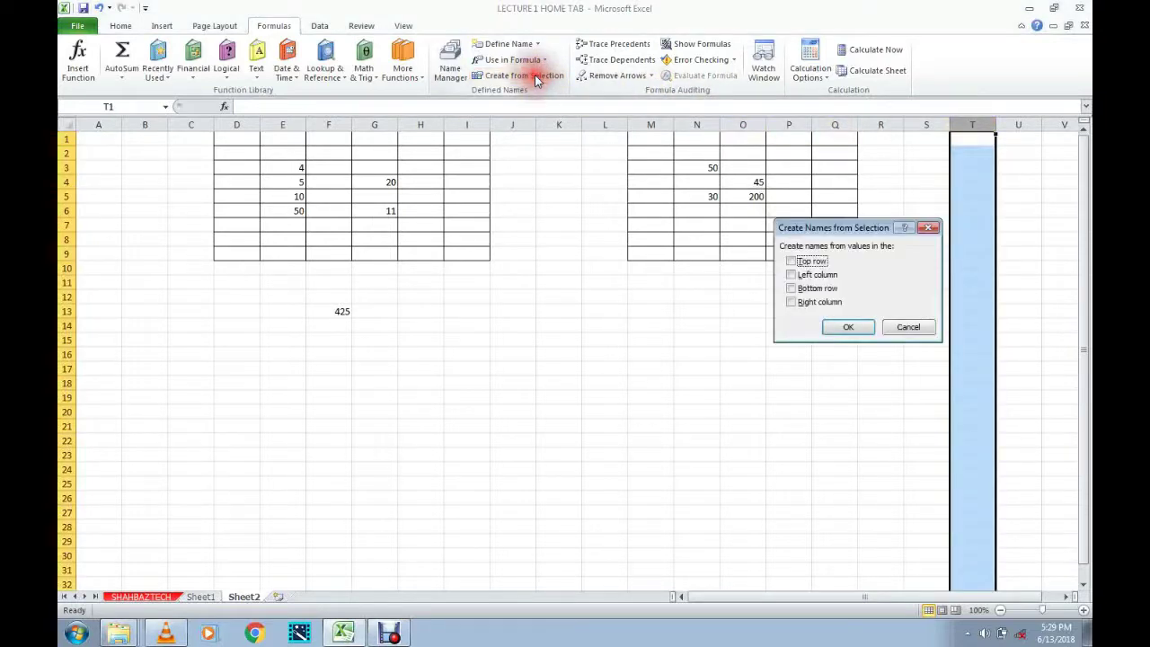
click(791, 262)
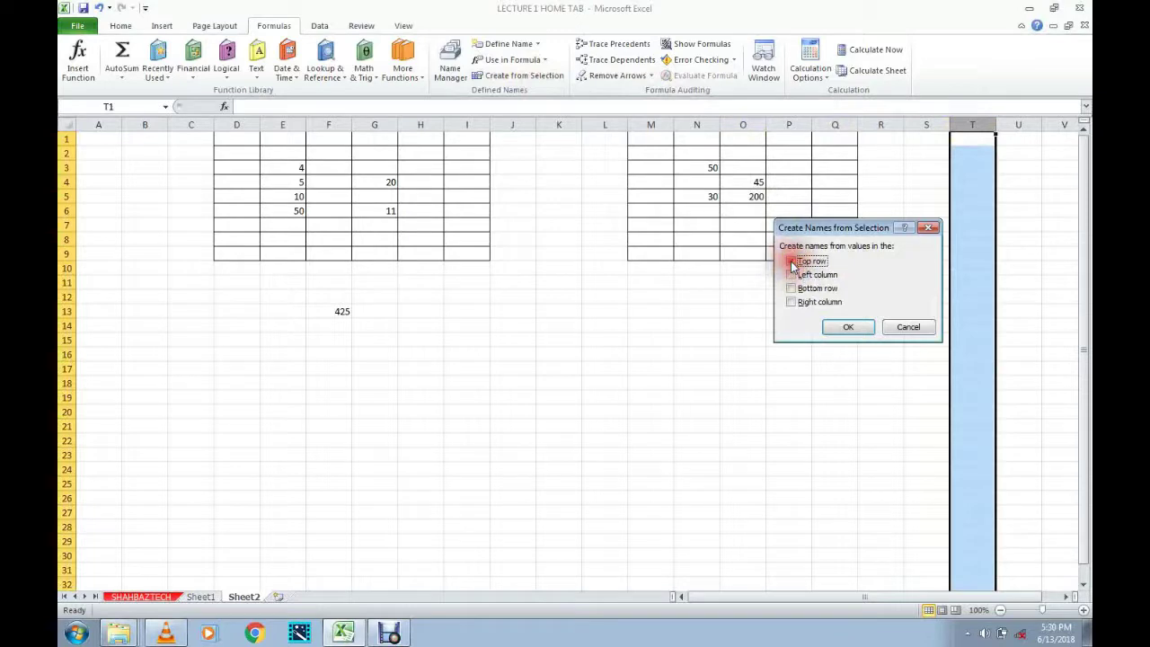
click(849, 329)
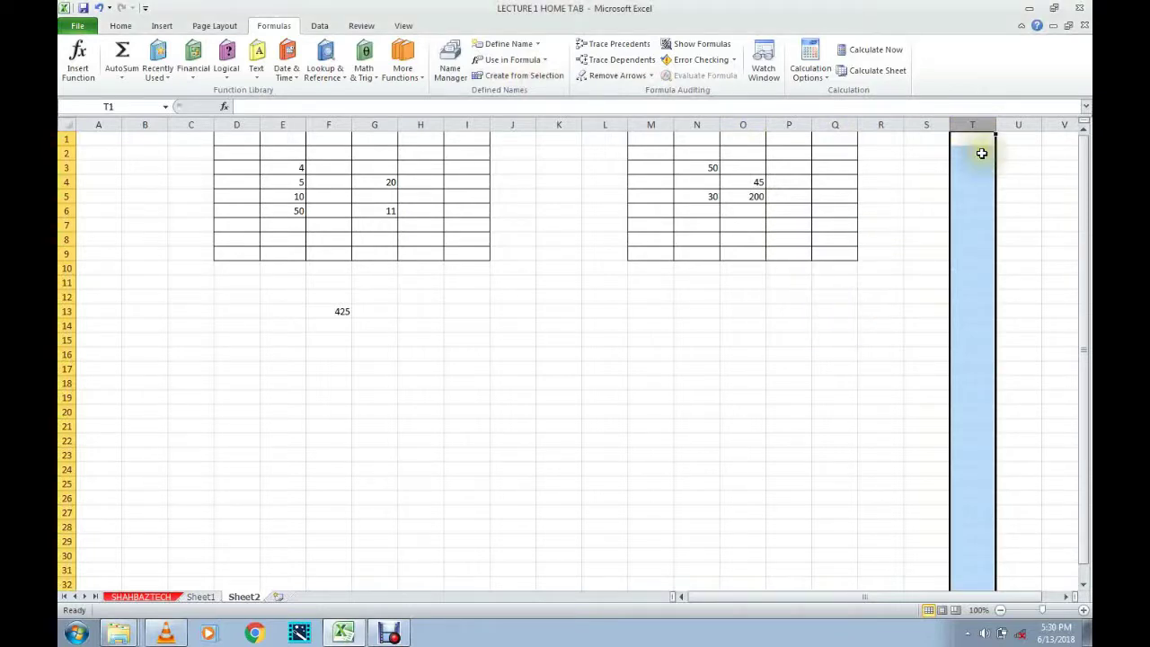
click(510, 44)
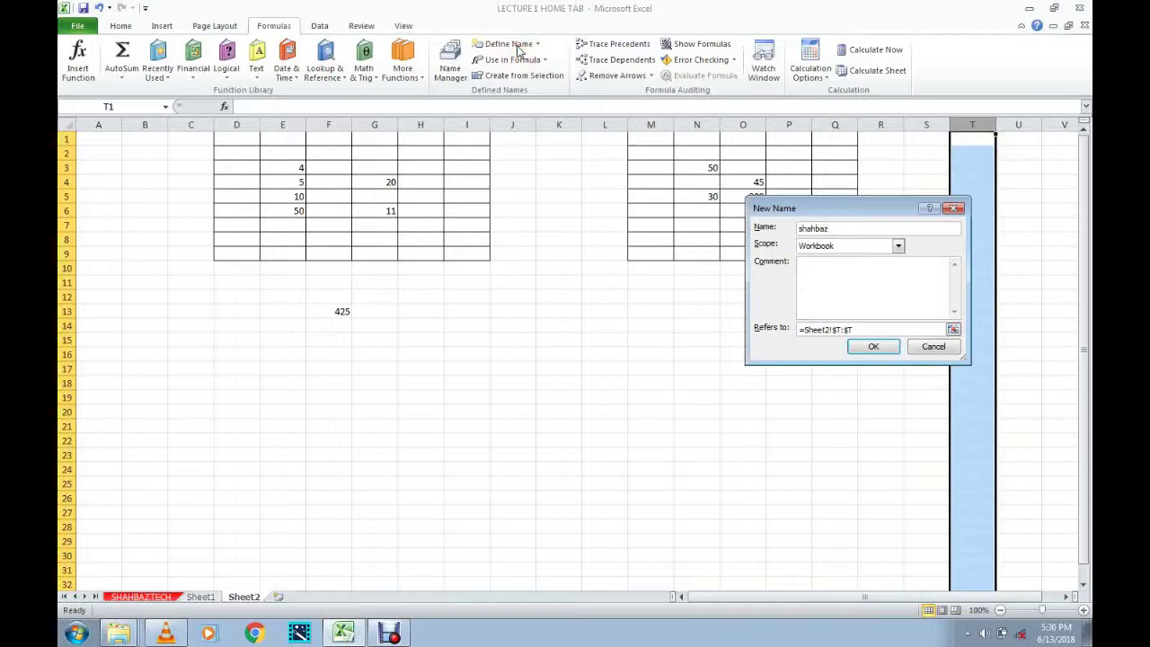
click(874, 347)
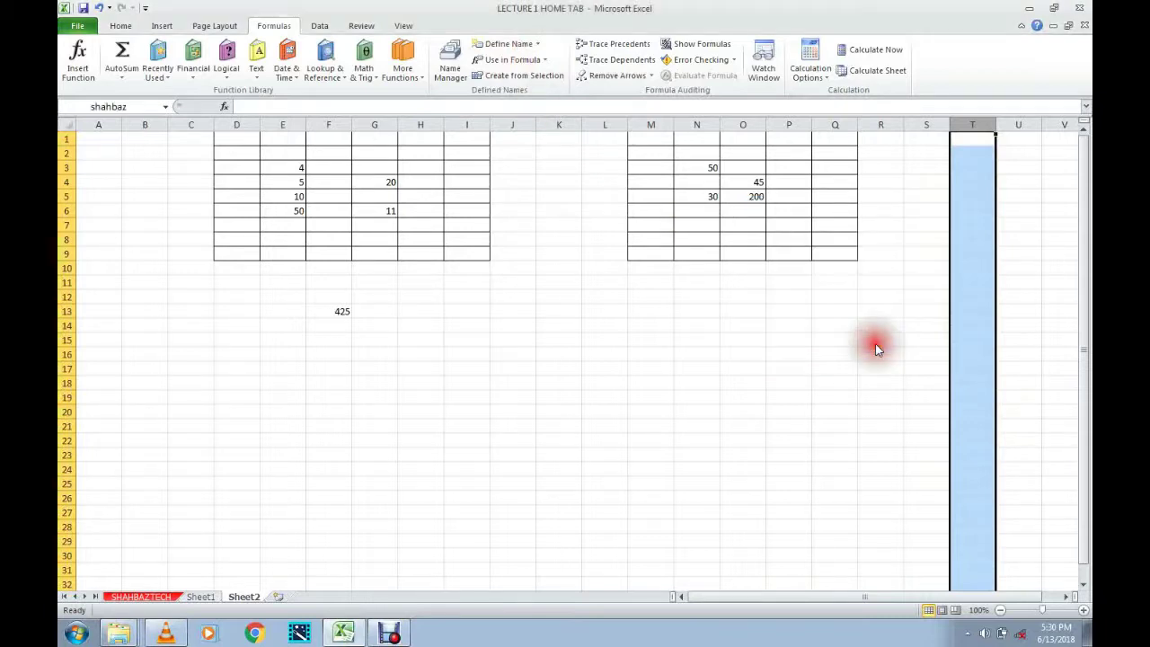
- Create names from the top row of column S, and define another person's name for the whole column with workbook scope
click(926, 124)
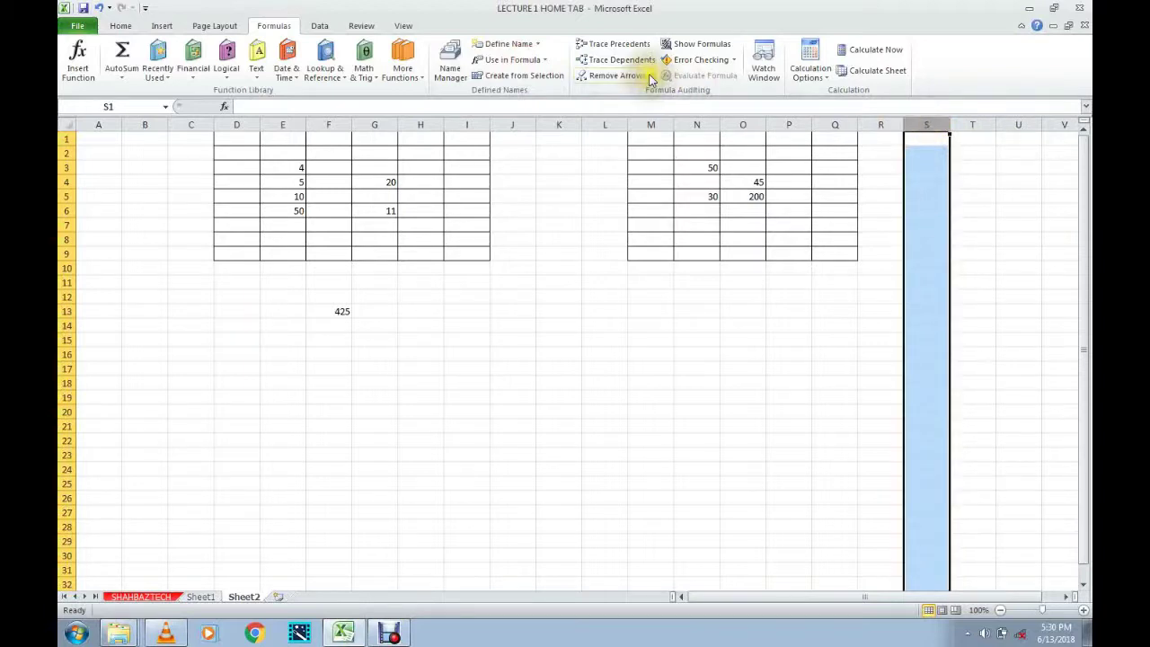
click(549, 78)
click(798, 266)
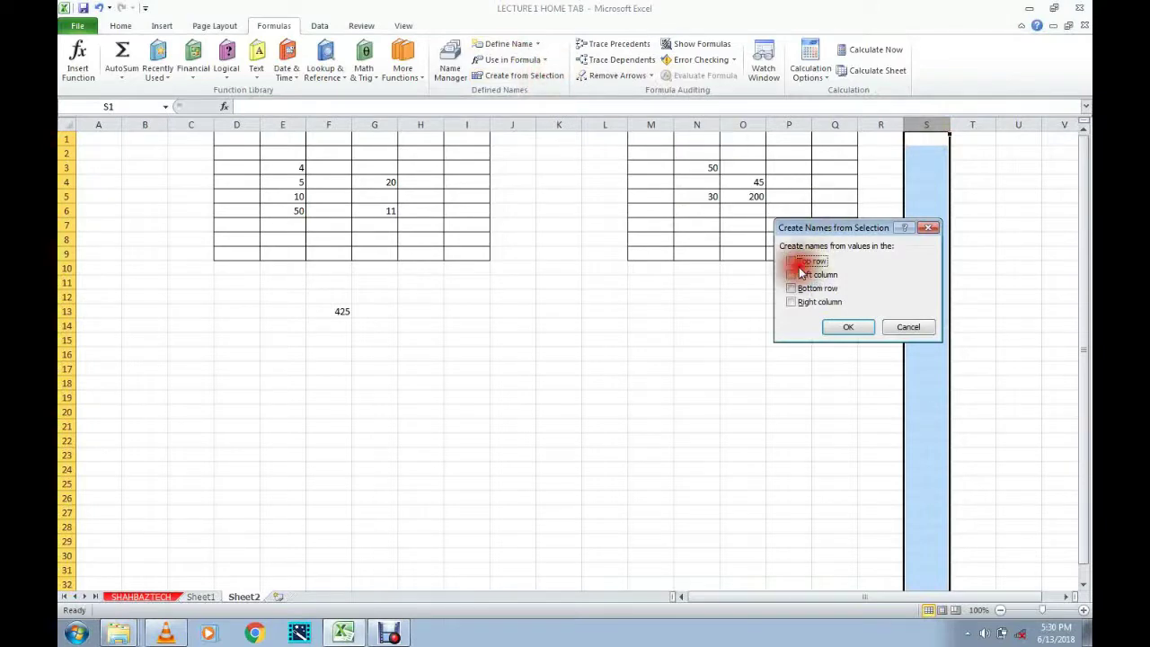
click(792, 261)
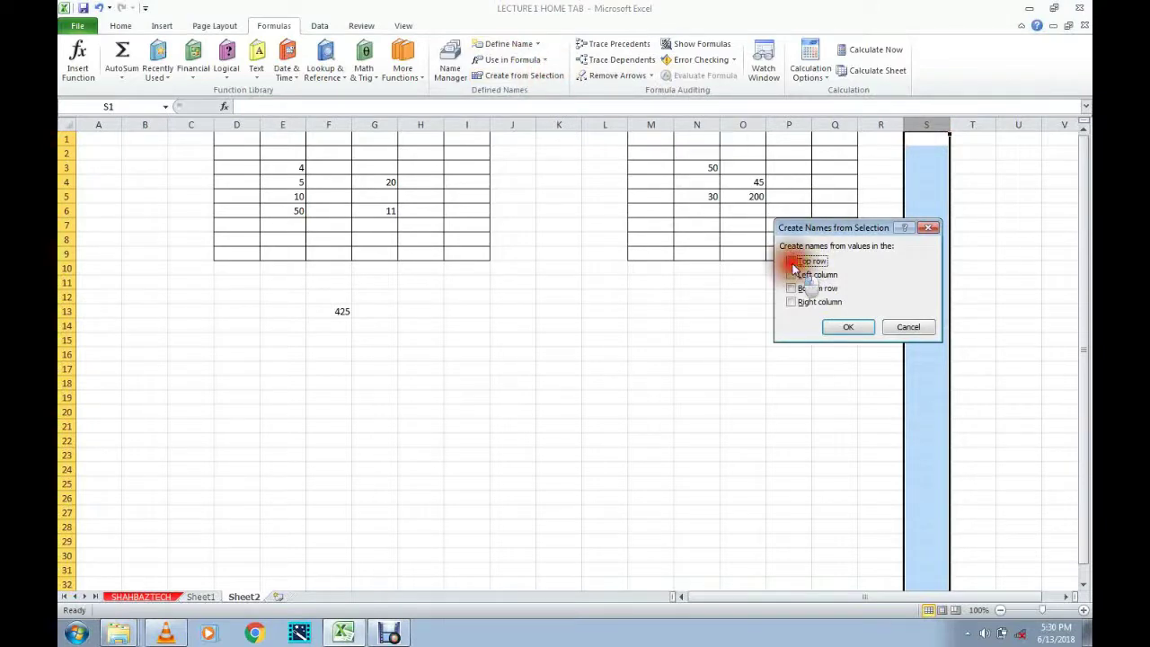
click(846, 327)
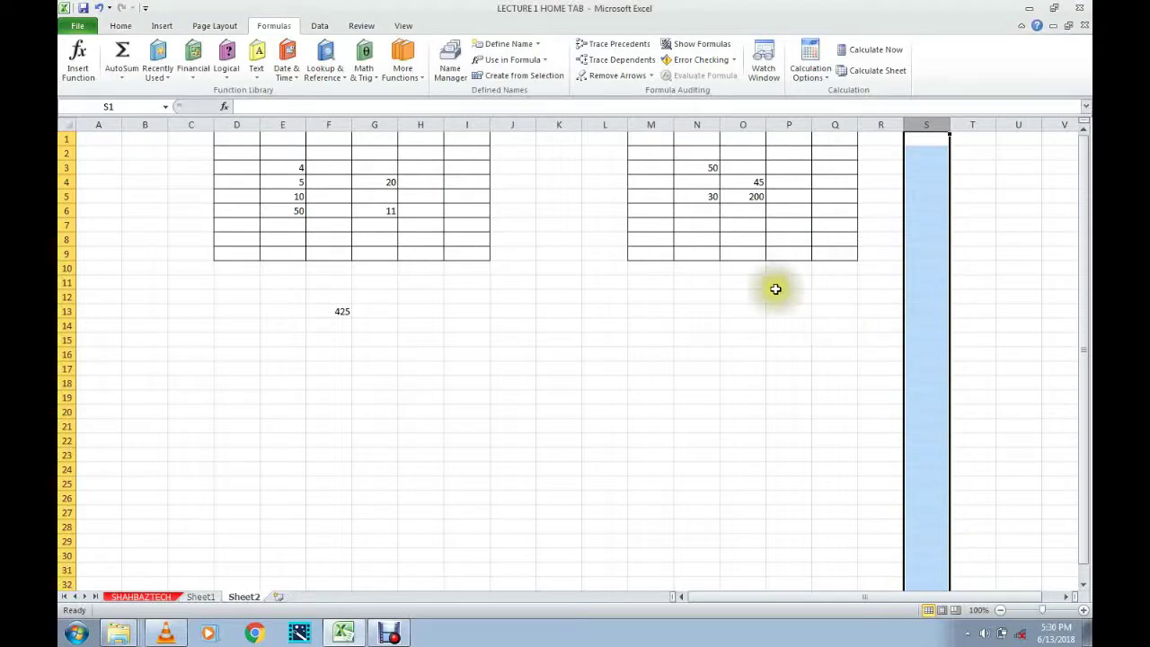
click(505, 44)
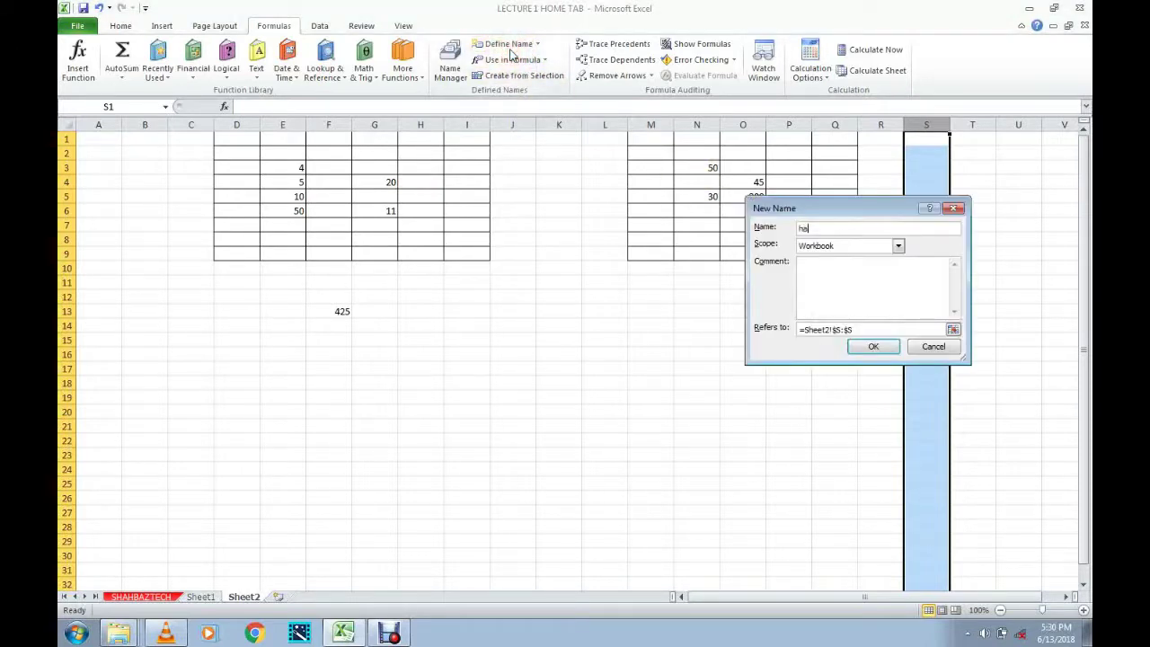
click(873, 350)
click(873, 350)
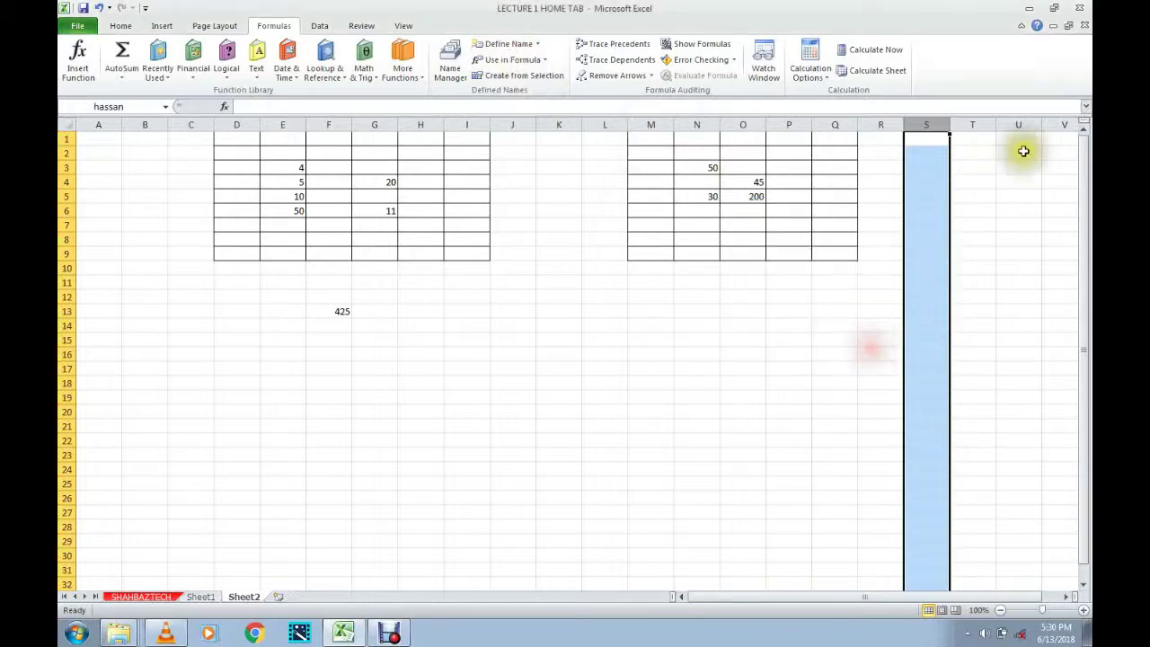
click(935, 139)
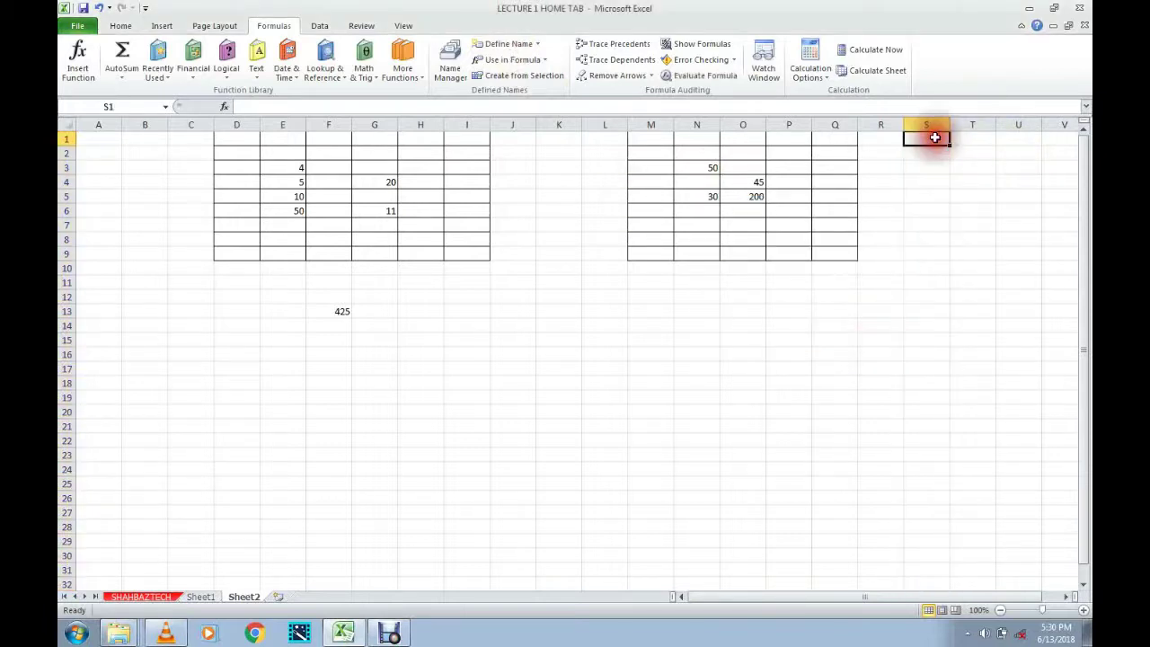
click(967, 136)
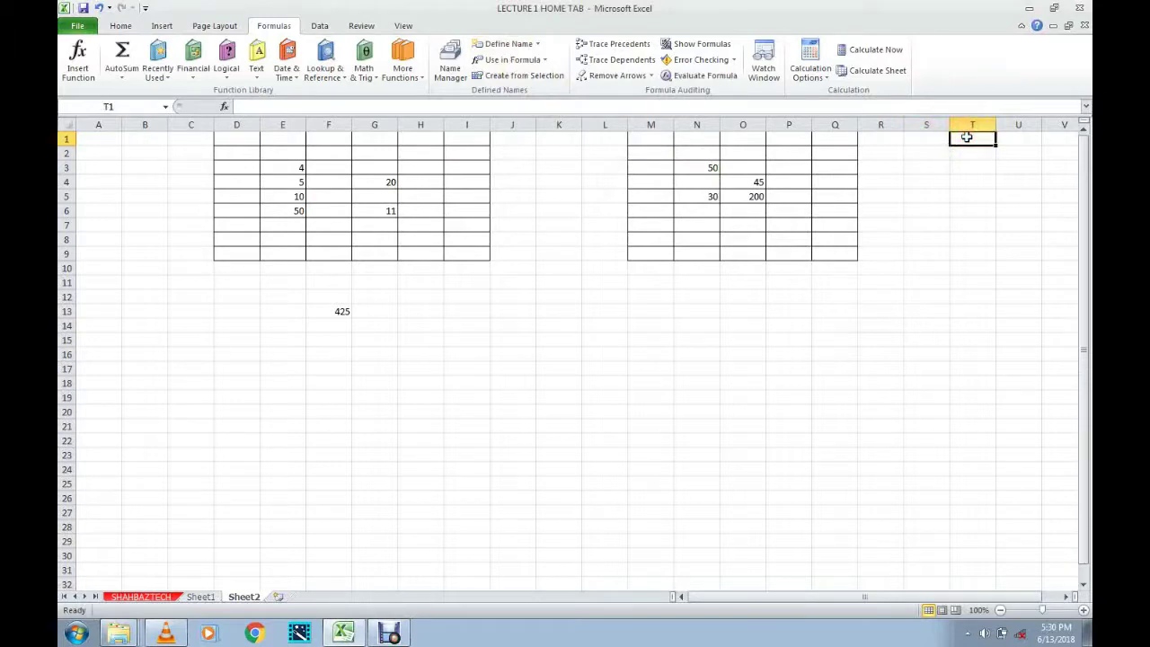
click(934, 140)
click(1012, 145)
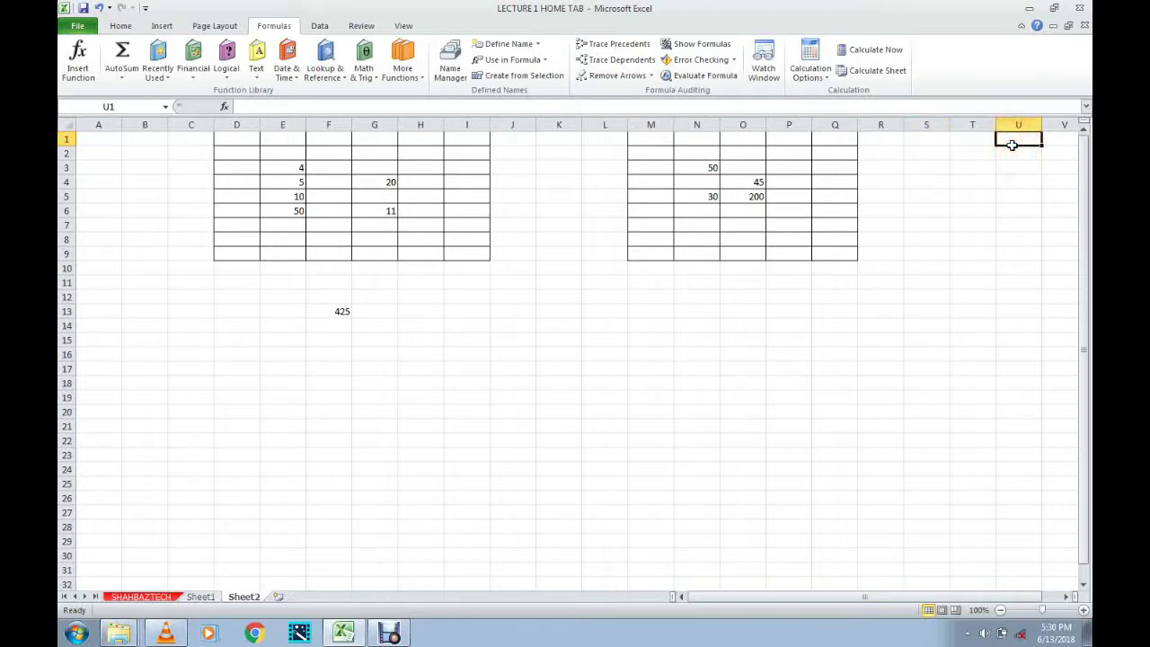
text(+)
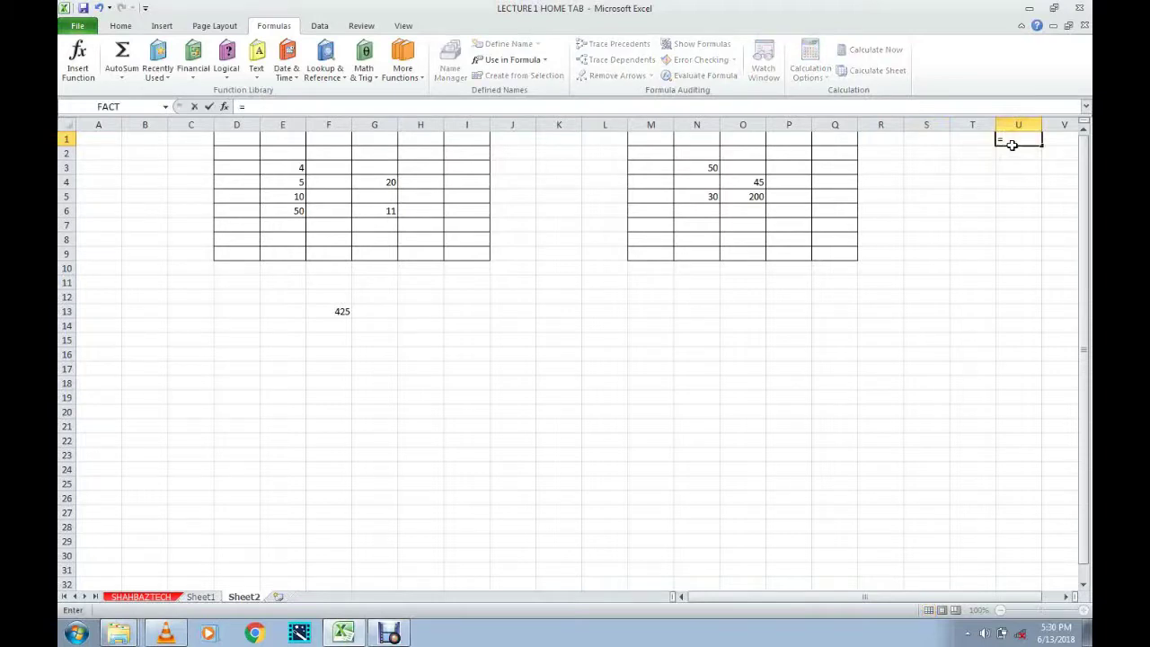
click(927, 140)
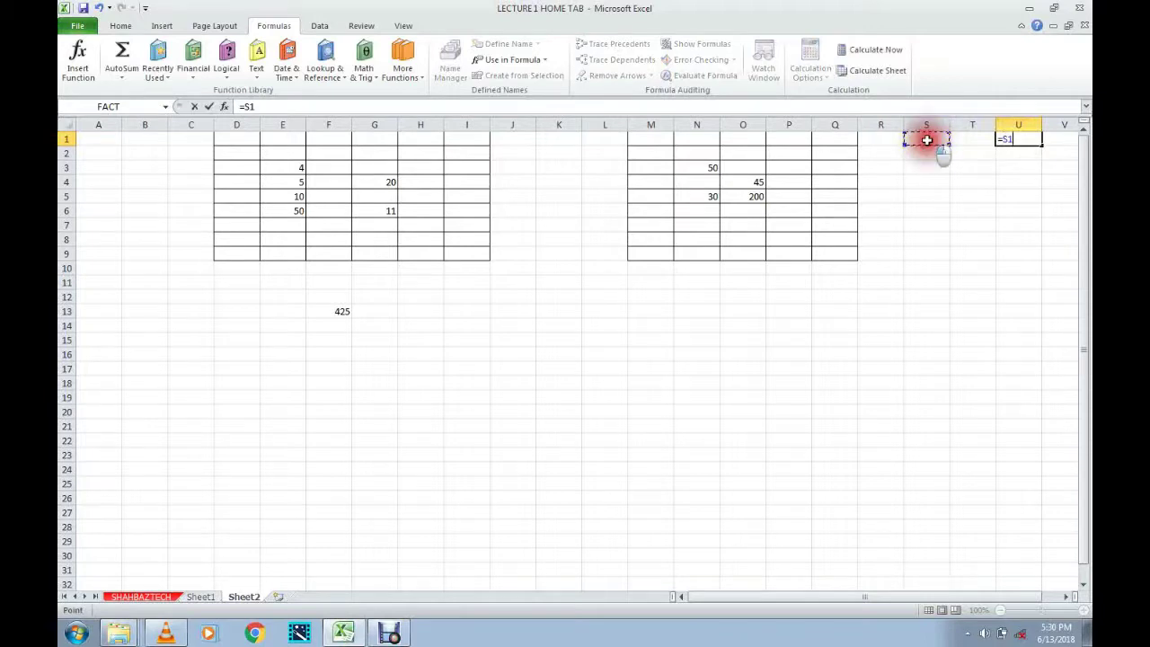
key(Escape)
- Enter 5 in cell S1 and 10 in cell T1
click(943, 144)
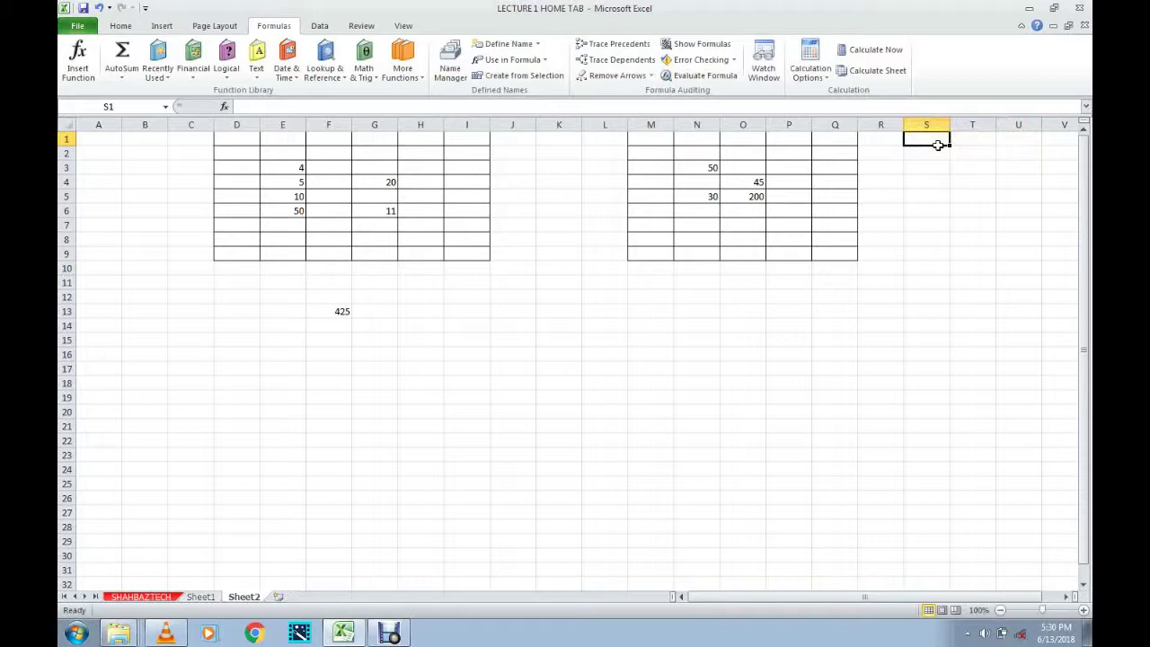
text(5)
click(980, 141)
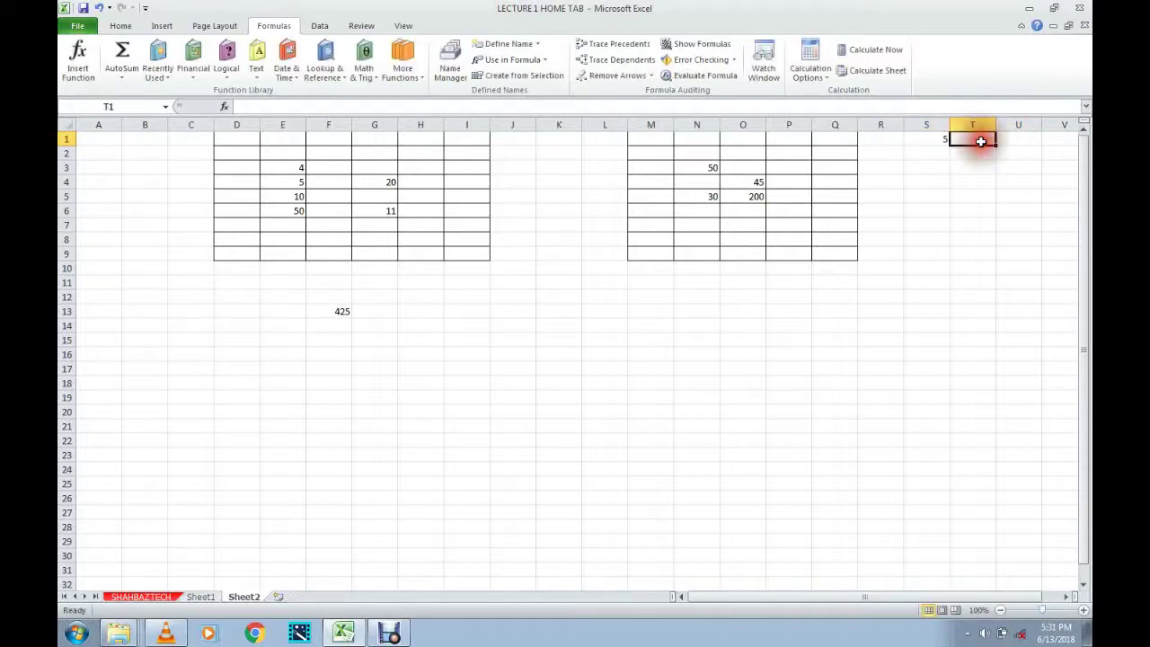
text(10)
- Enter a SUM formula in U1 that adds the two person-named ranges defined for columns S and T
click(1019, 141)
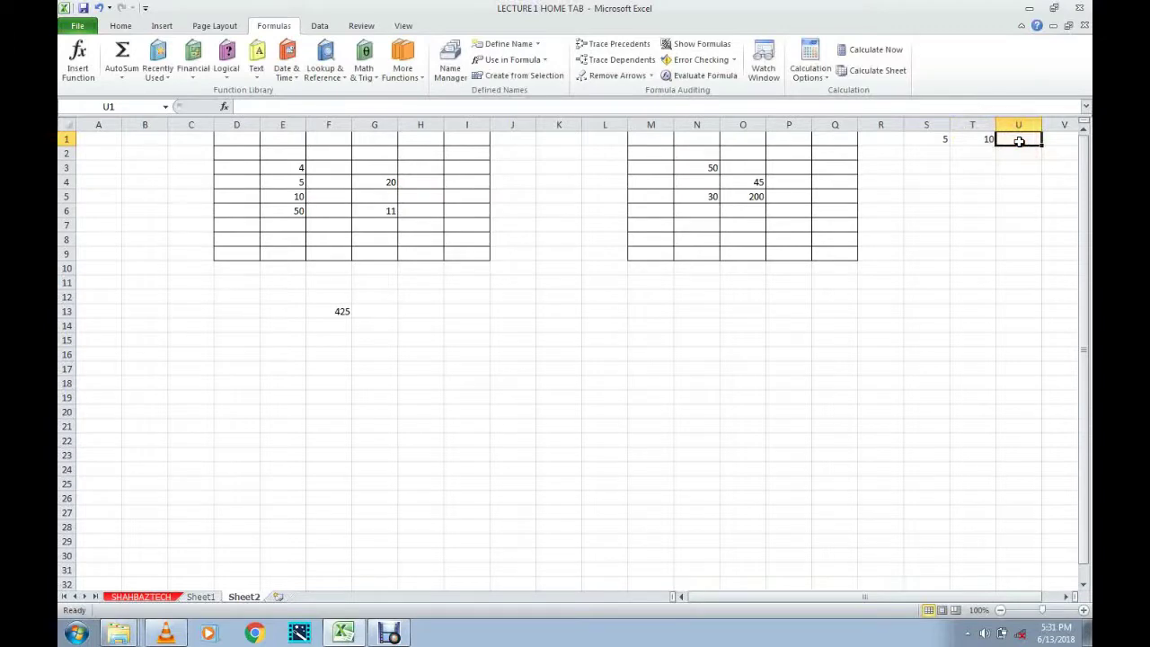
text(=)
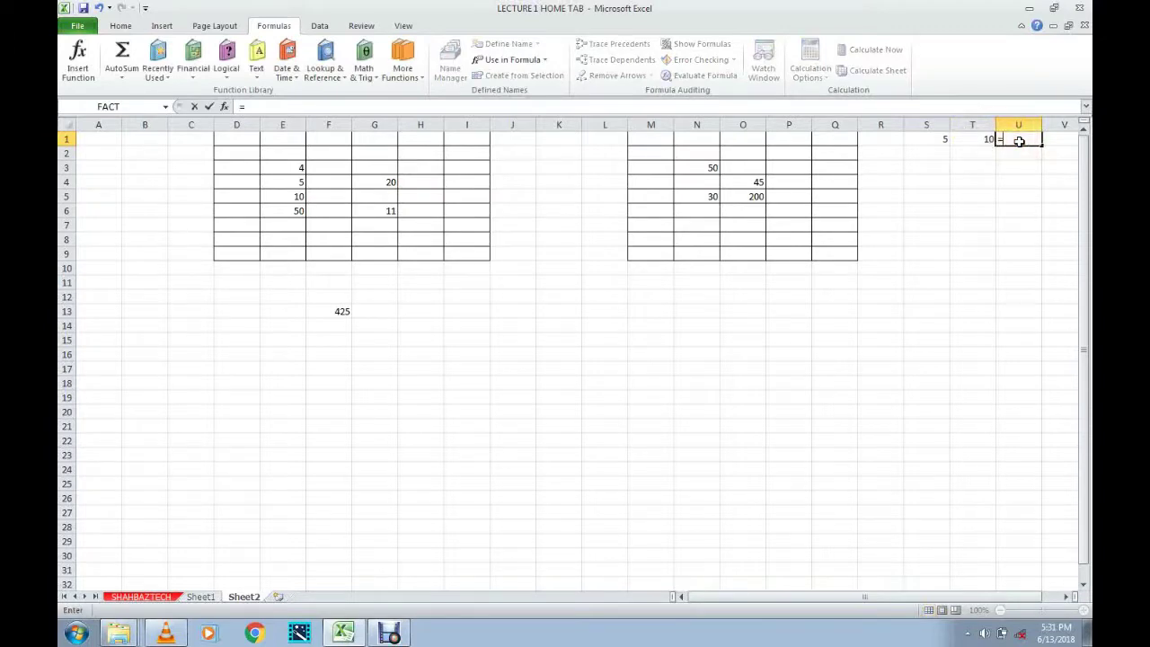
text(sum)
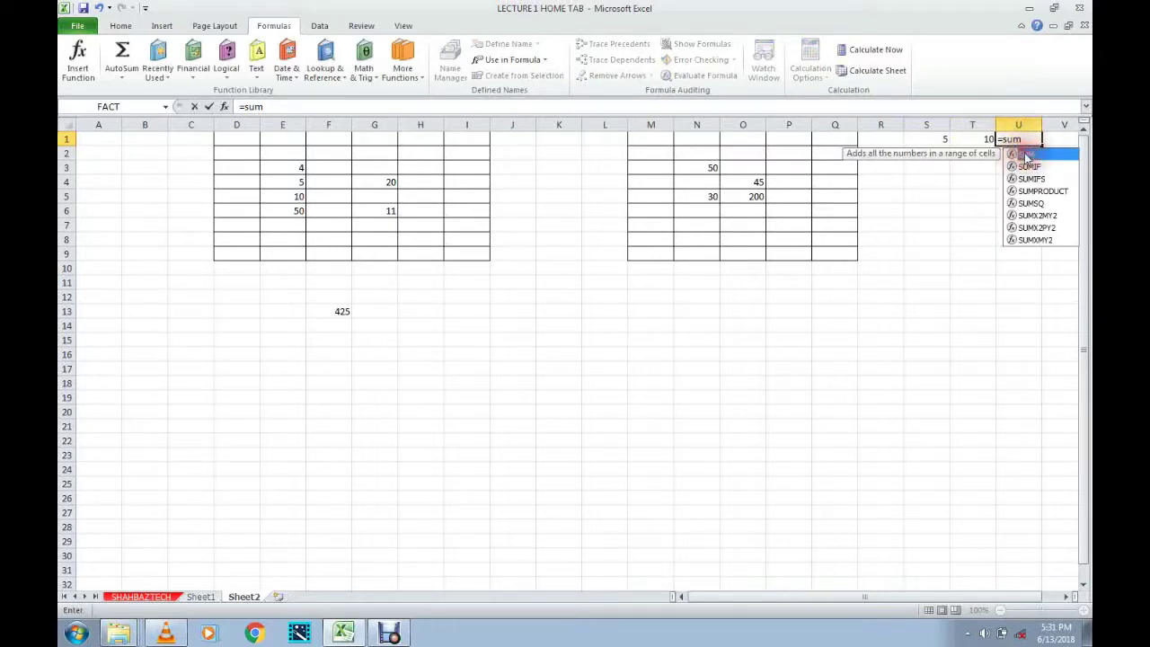
double_click(1025, 156)
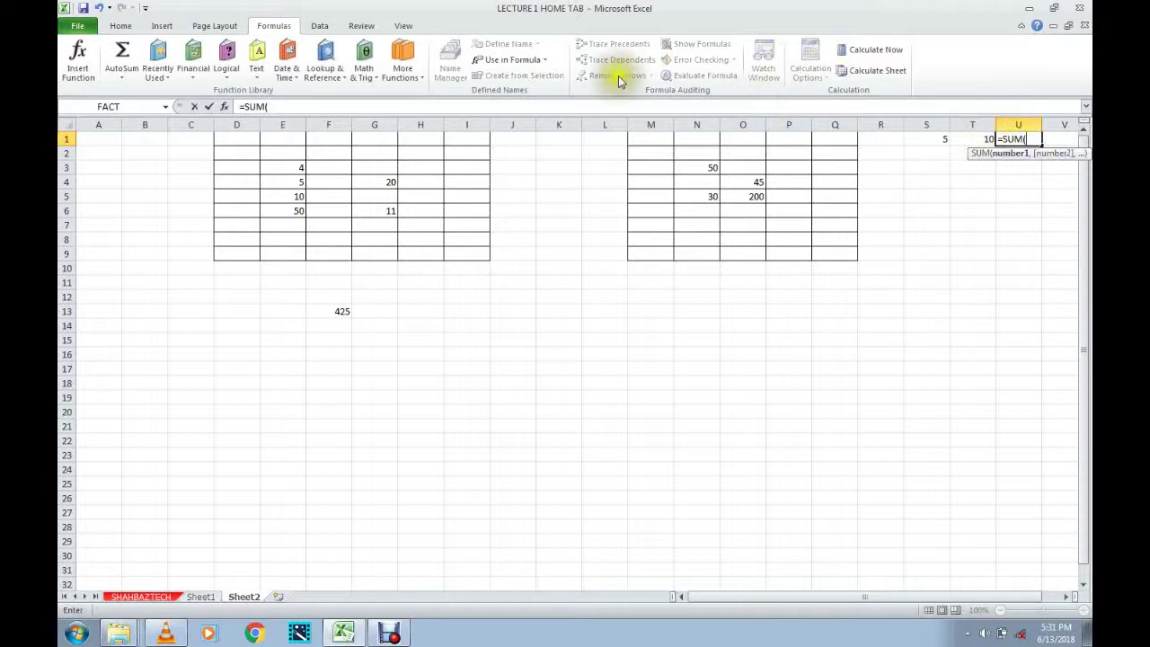
click(526, 58)
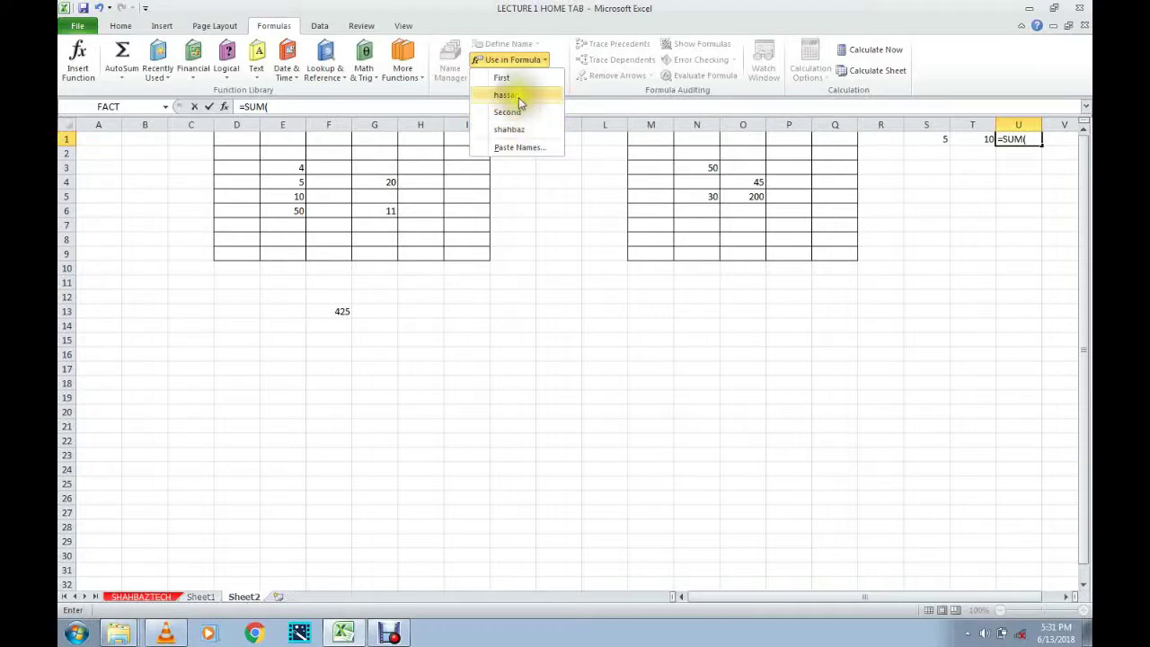
click(519, 97)
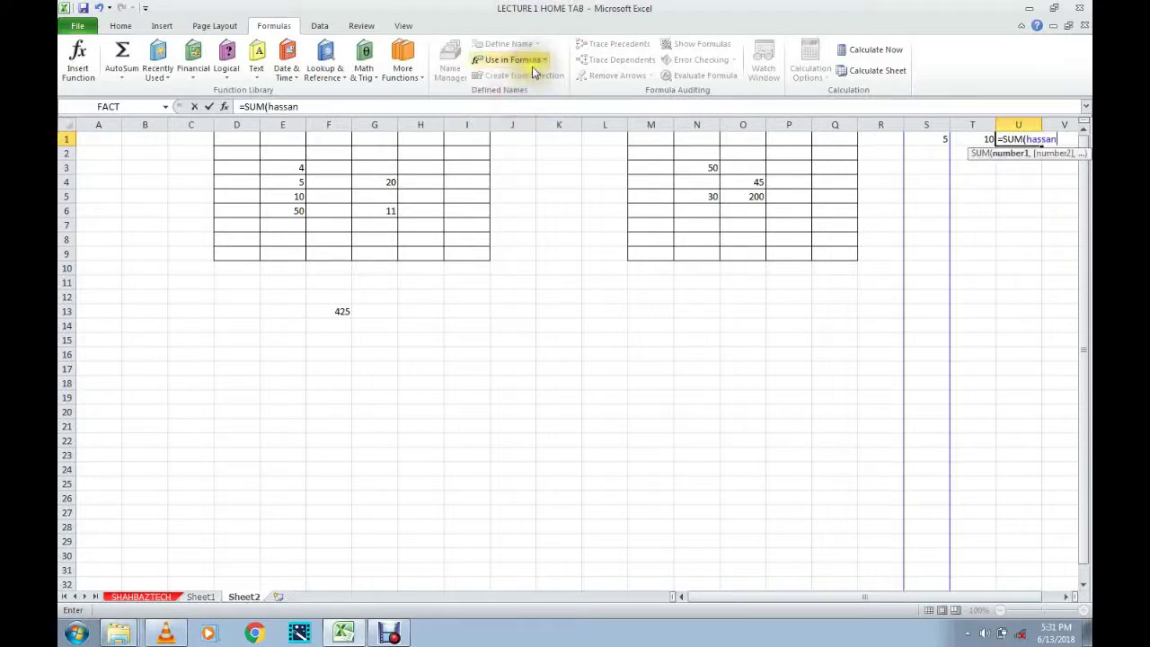
text(,)
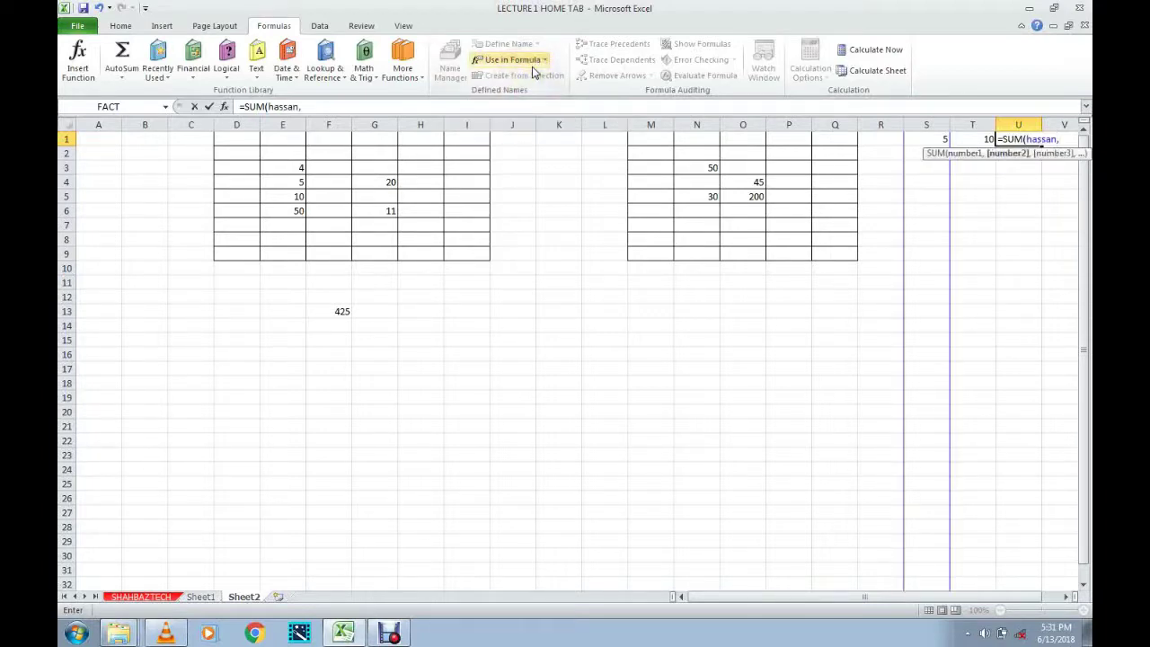
click(525, 60)
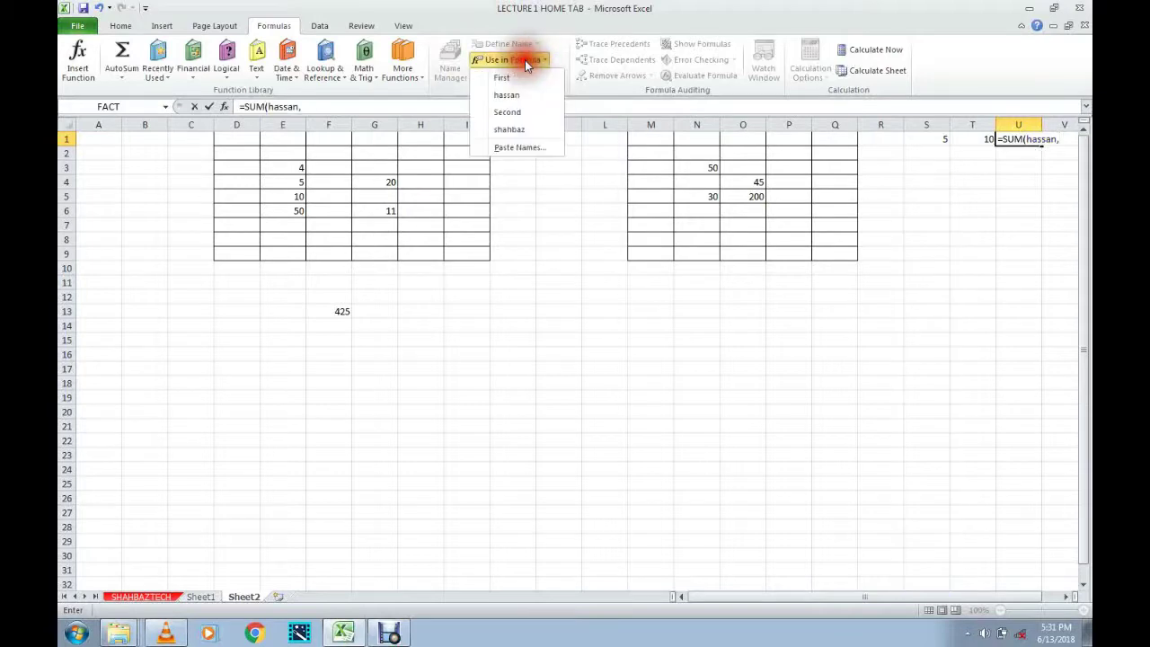
click(521, 132)
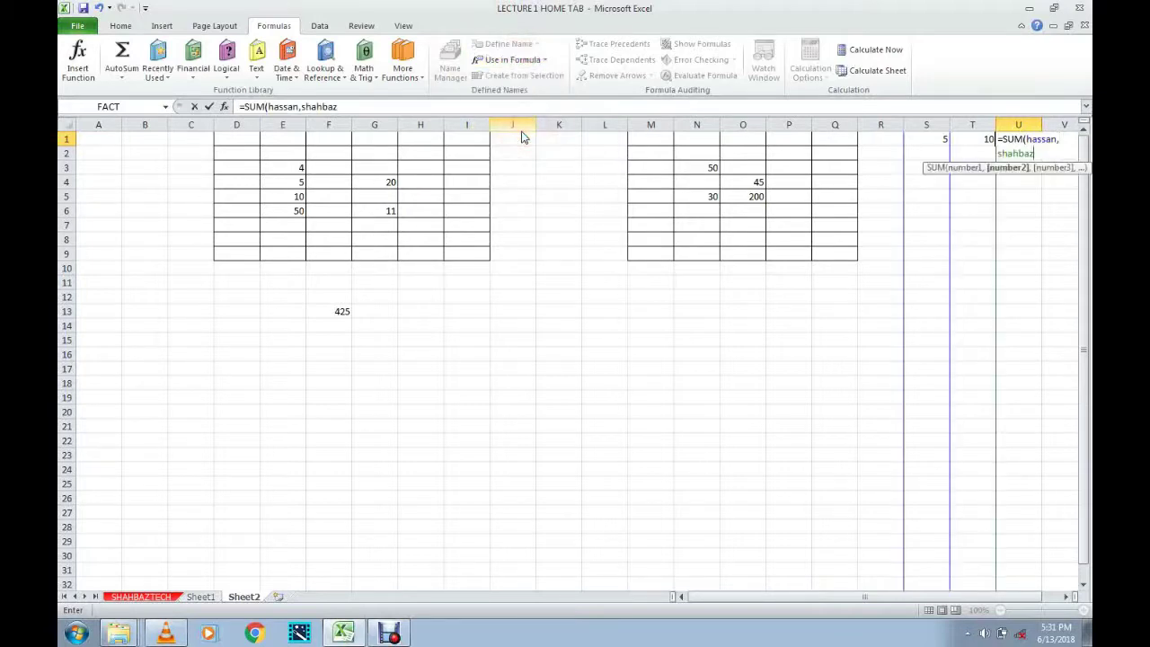
key(Return)
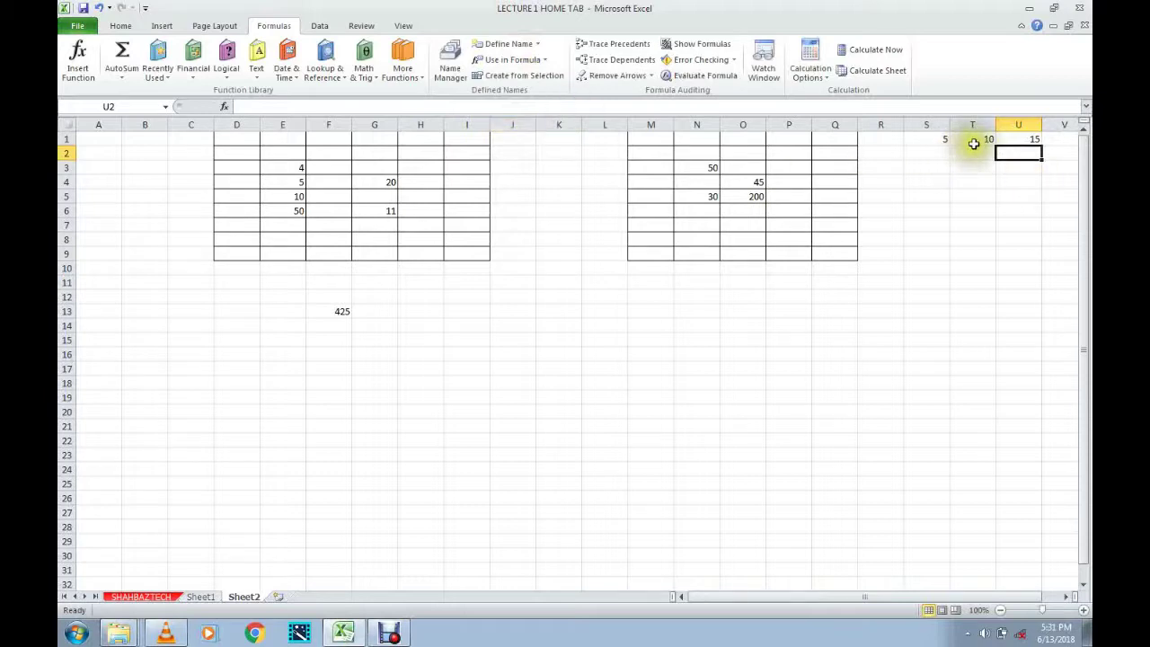
- Try to fill the SUM formula from U1 down column U, undoing each attempt
click(1017, 139)
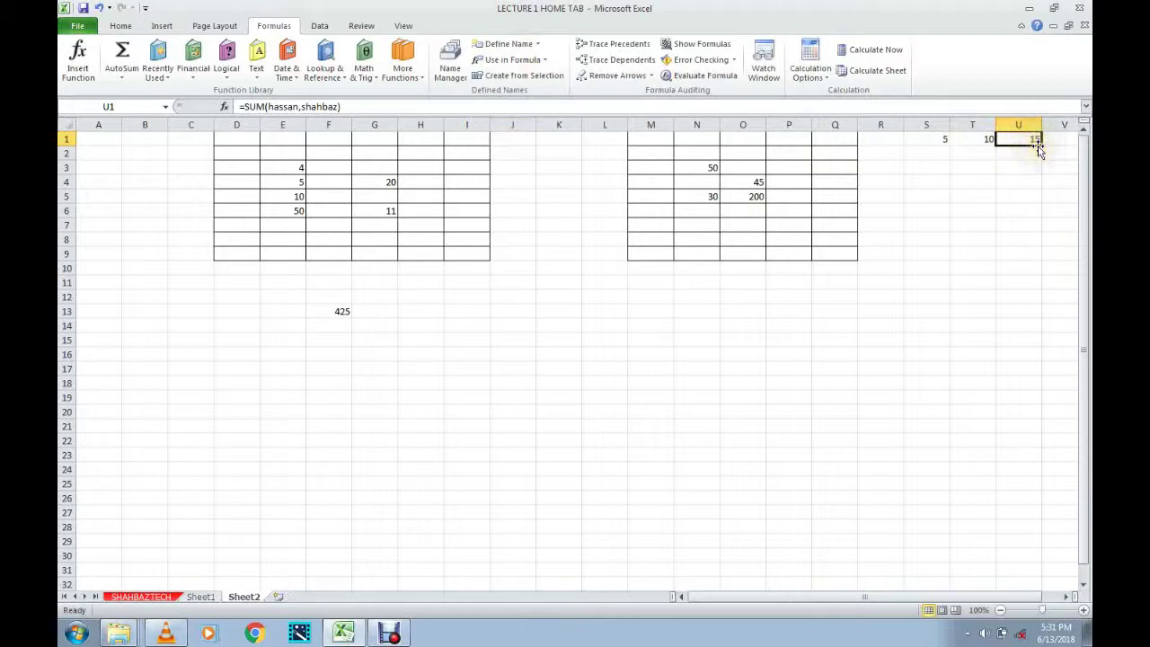
drag(1040, 144, 1050, 359)
key(ctrl+z)
mouse_move(1040, 142)
mouse_down()
mouse_move(1042, 299)
mouse_move(1035, 133)
mouse_move(1031, 142)
mouse_up()
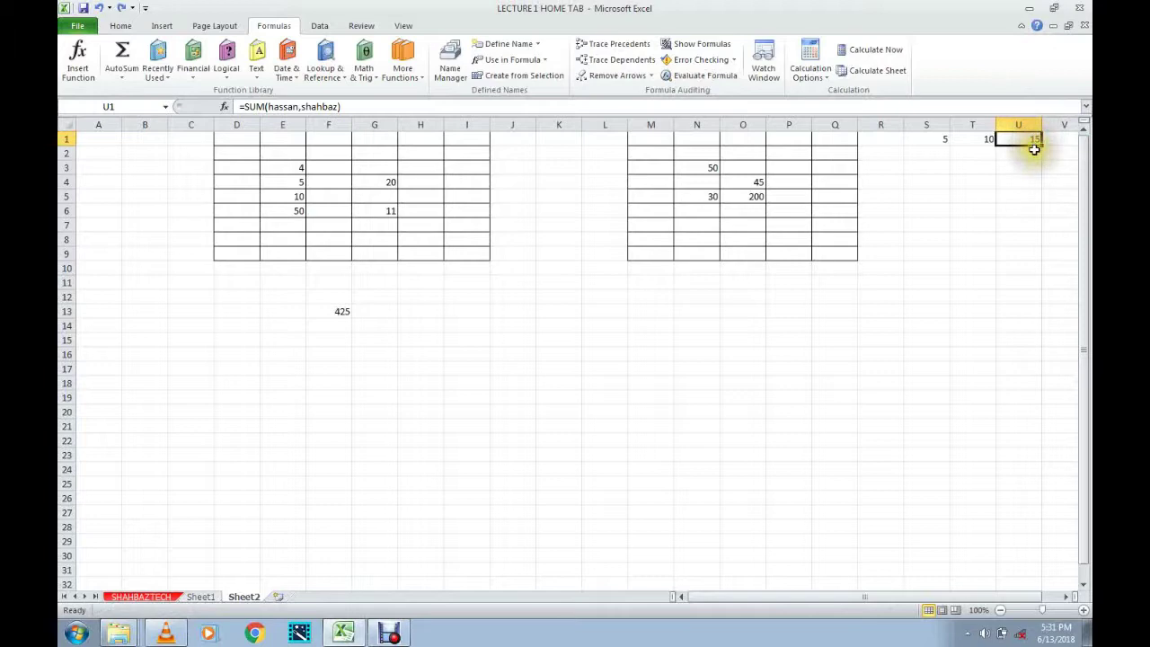
drag(1040, 148, 1042, 318)
key(ctrl+z)
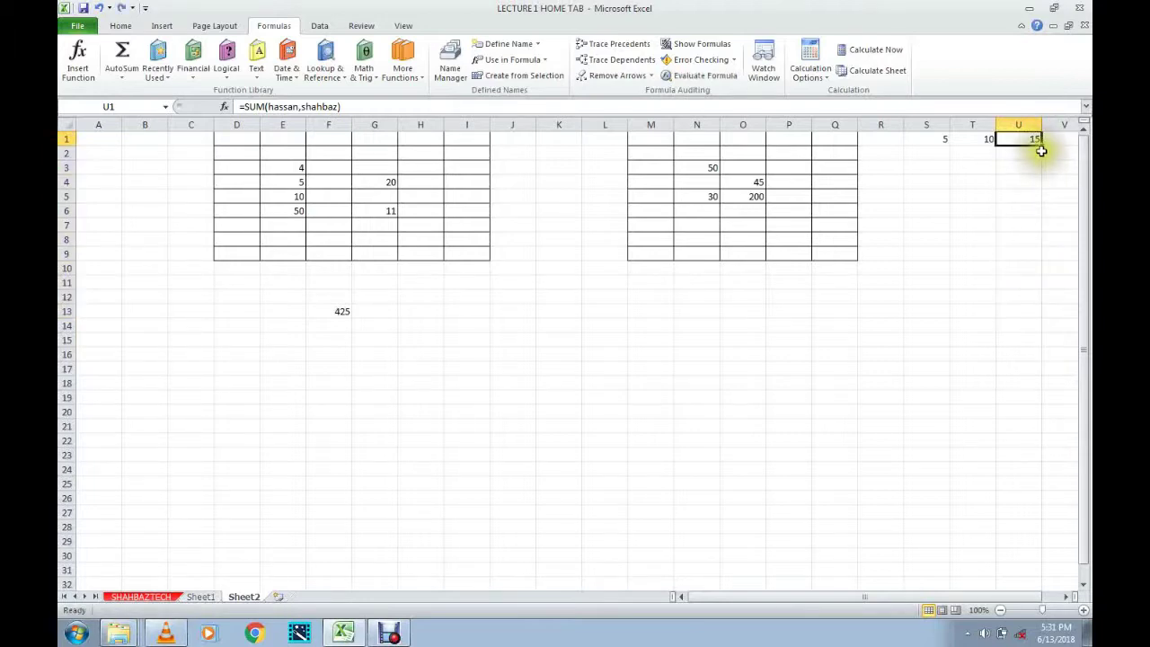
drag(1044, 147, 1044, 160)
key(ctrl+z)
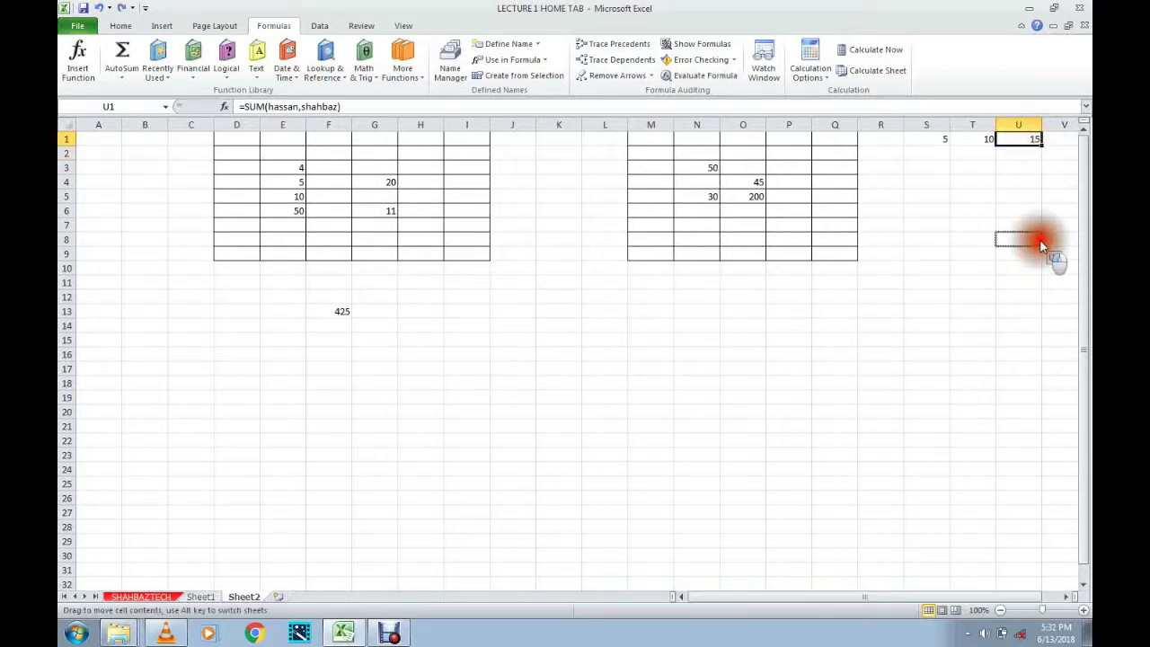
drag(1039, 241, 1038, 239)
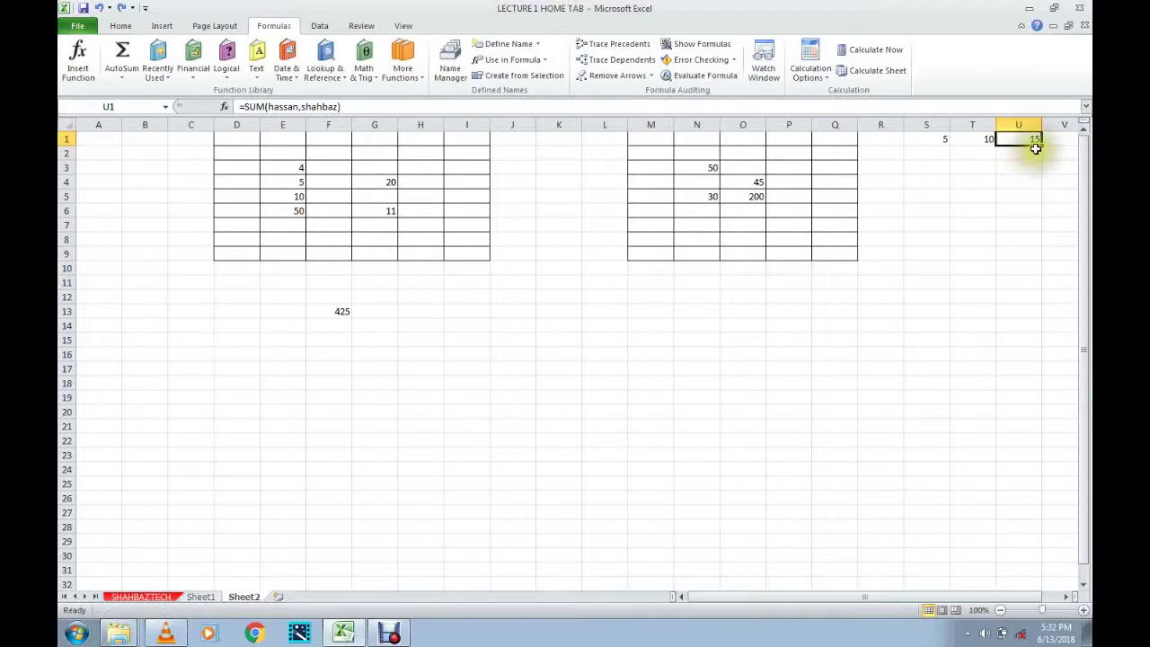
drag(1033, 139, 1030, 326)
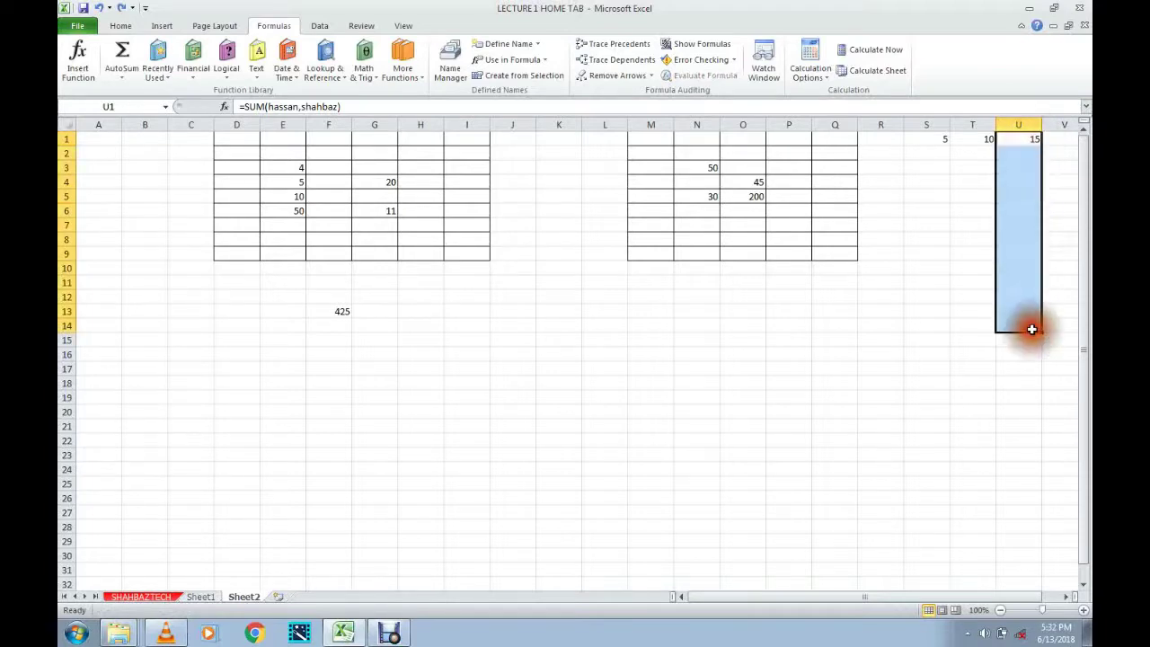
click(1031, 329)
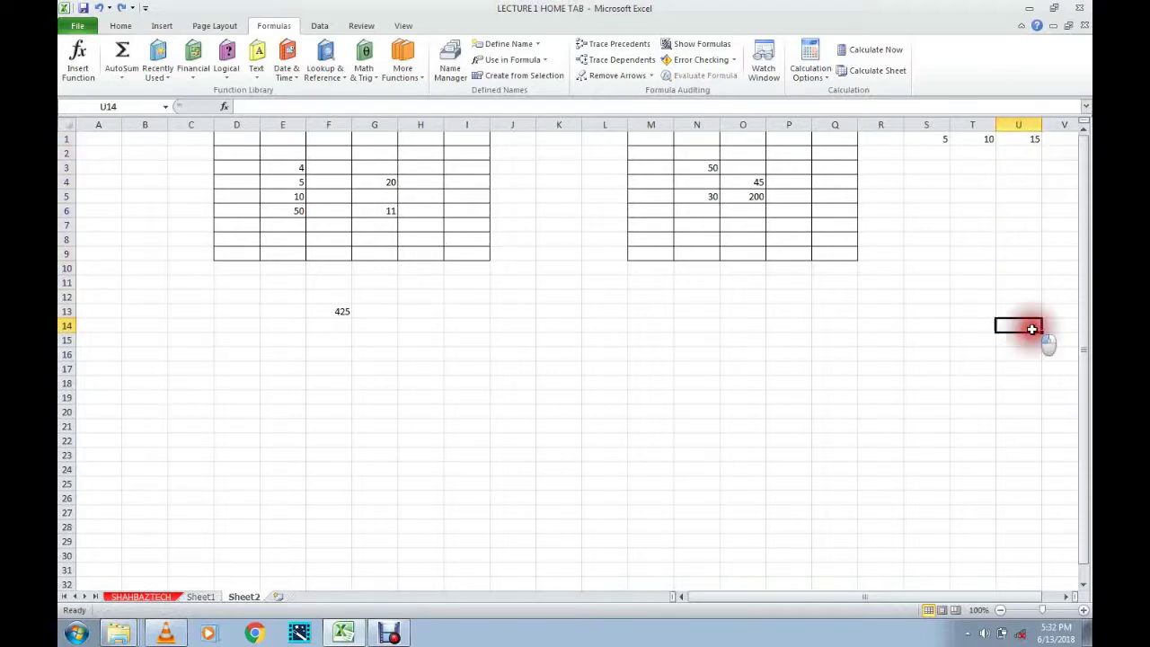
click(1027, 140)
drag(1027, 140, 1024, 380)
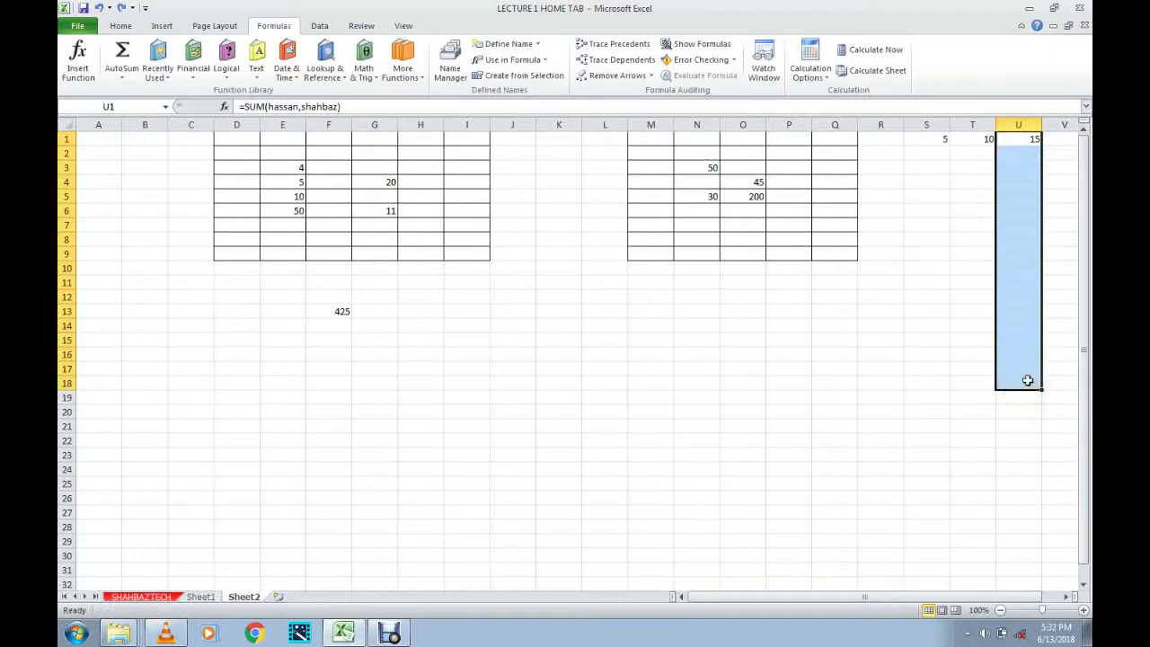
click(1048, 164)
click(1034, 141)
drag(1031, 170, 1030, 150)
click(1033, 155)
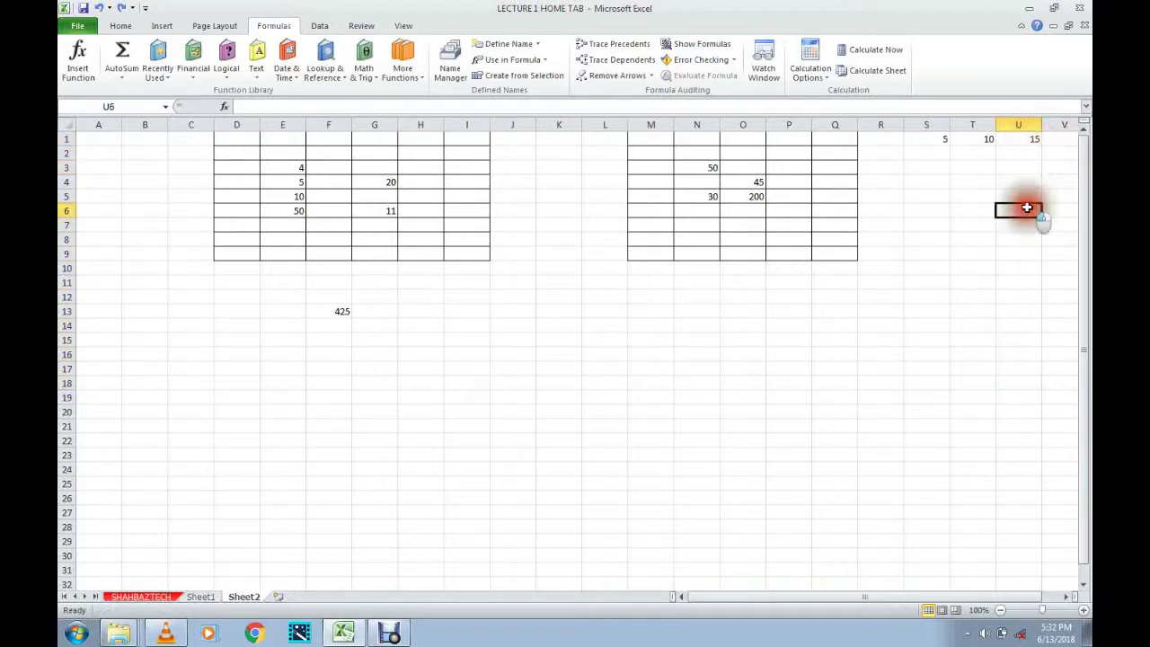
click(1035, 140)
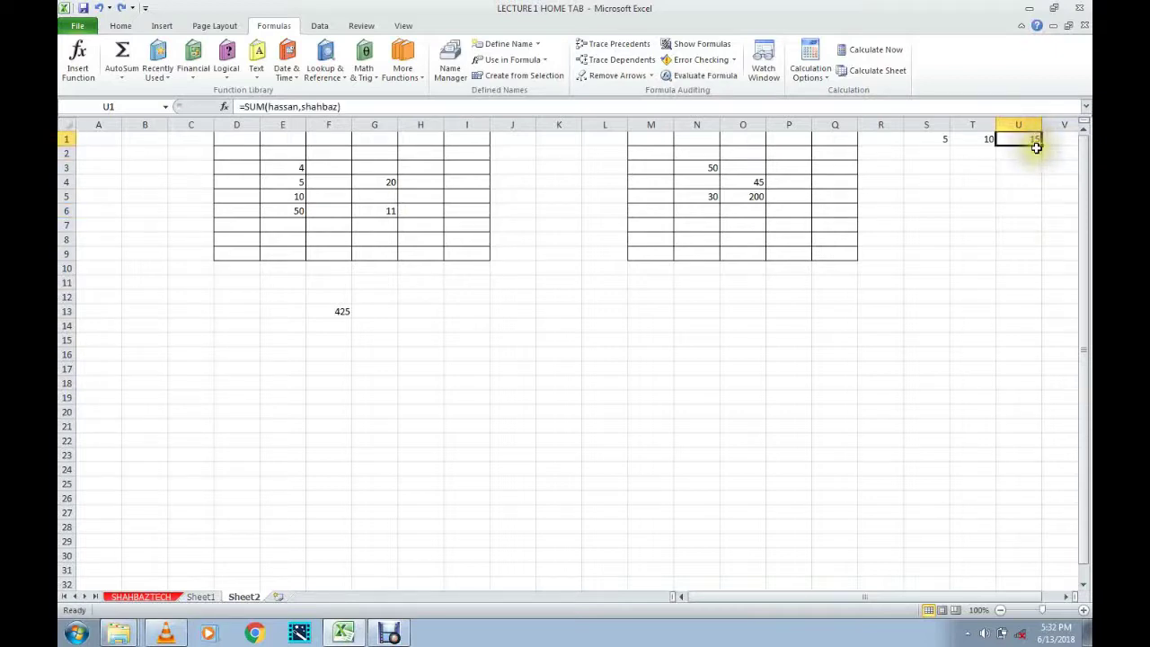
- Move the SUM formula from U1 down to U8 and on a second try to U9, undoing each move
drag(1037, 145, 1034, 243)
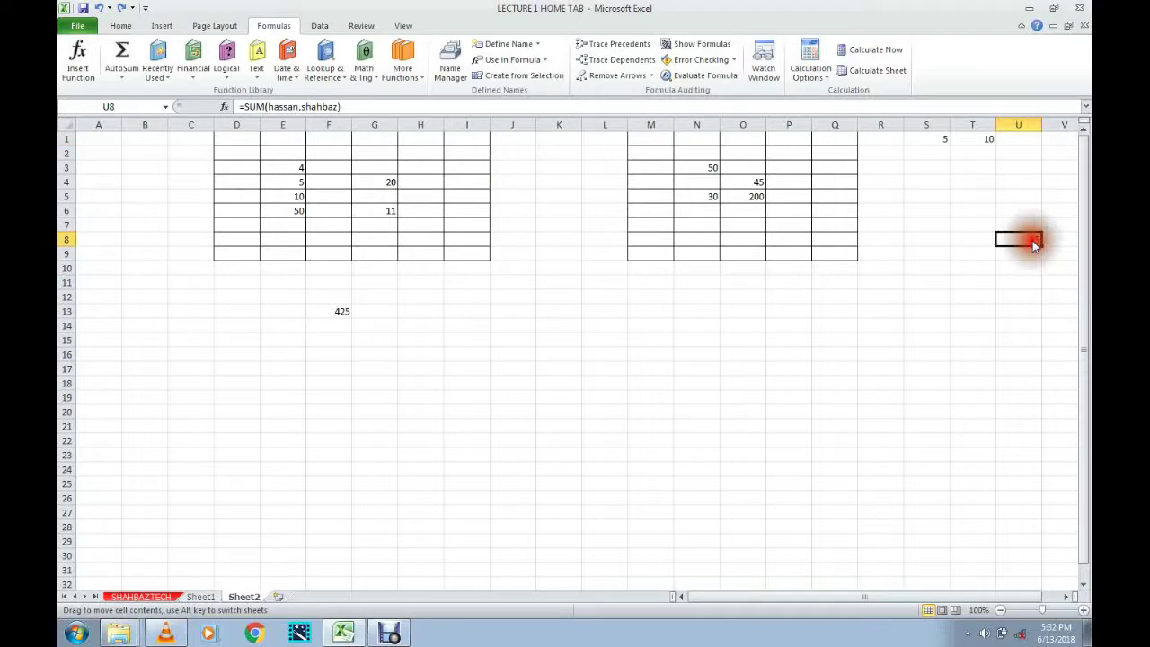
key(ctrl+z)
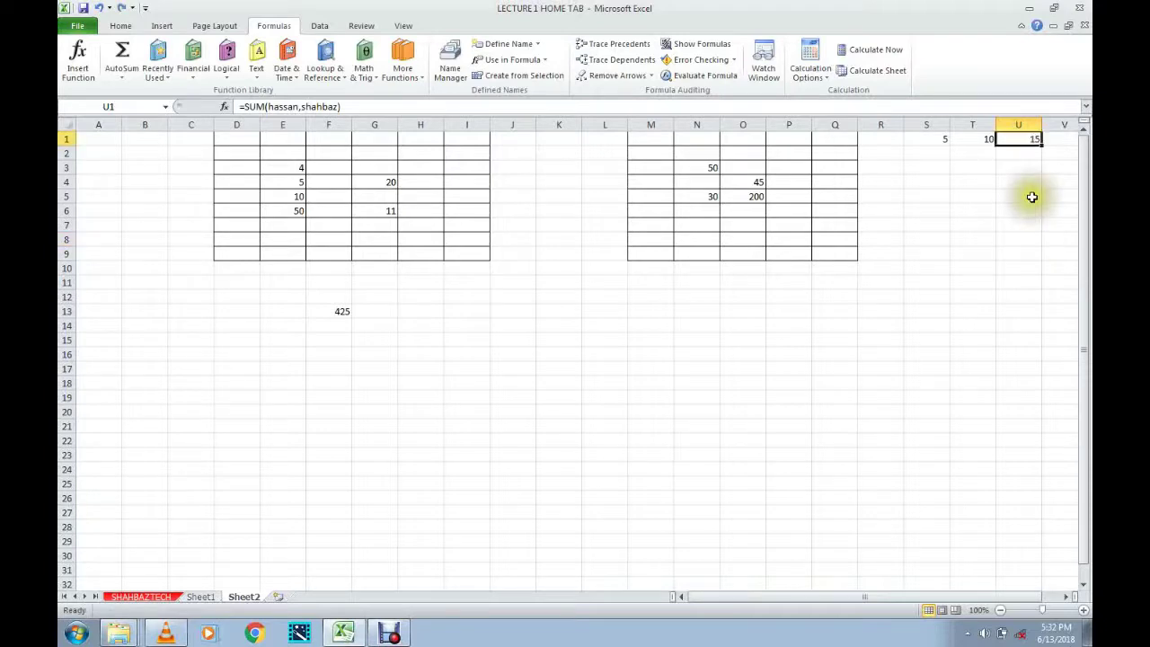
drag(1037, 139, 1037, 255)
click(1030, 140)
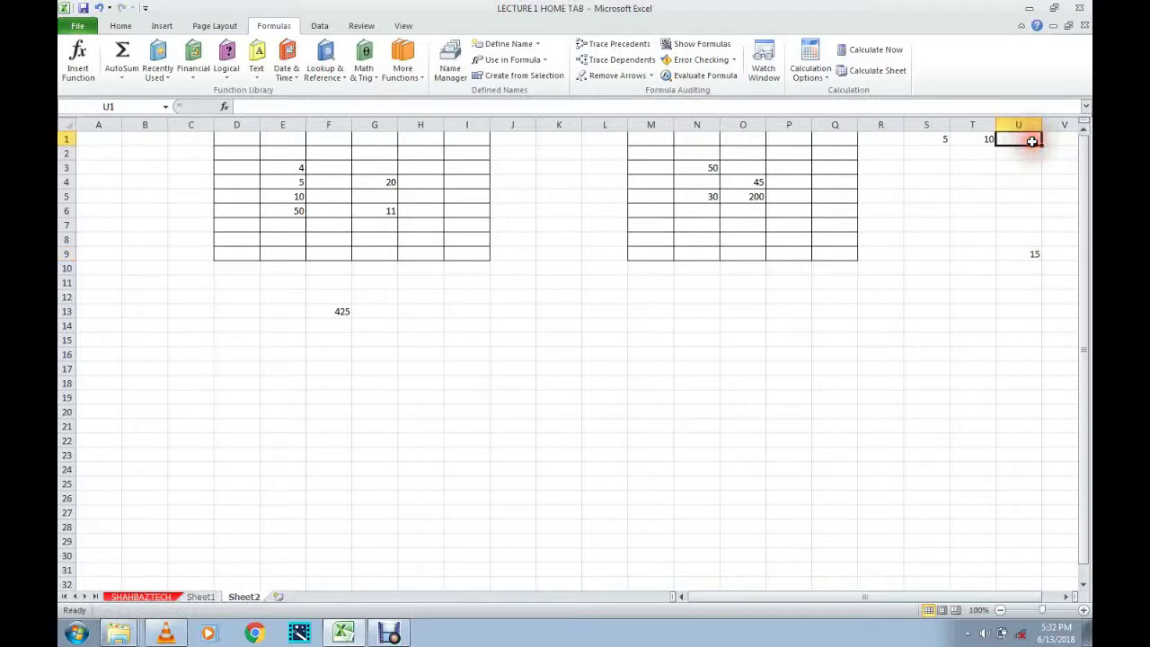
key(ctrl+z)
click(1027, 155)
- Enter 34 in both S2 and T2, below the first pair of values
click(942, 152)
text(3)
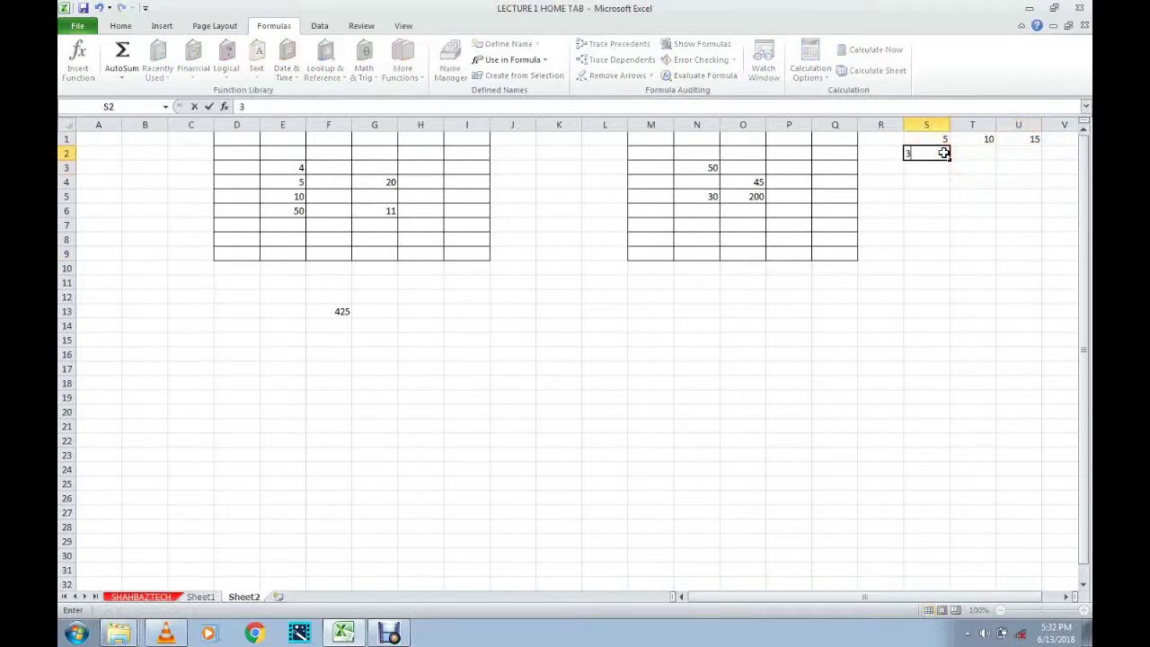
text(4)
click(970, 153)
text(34)
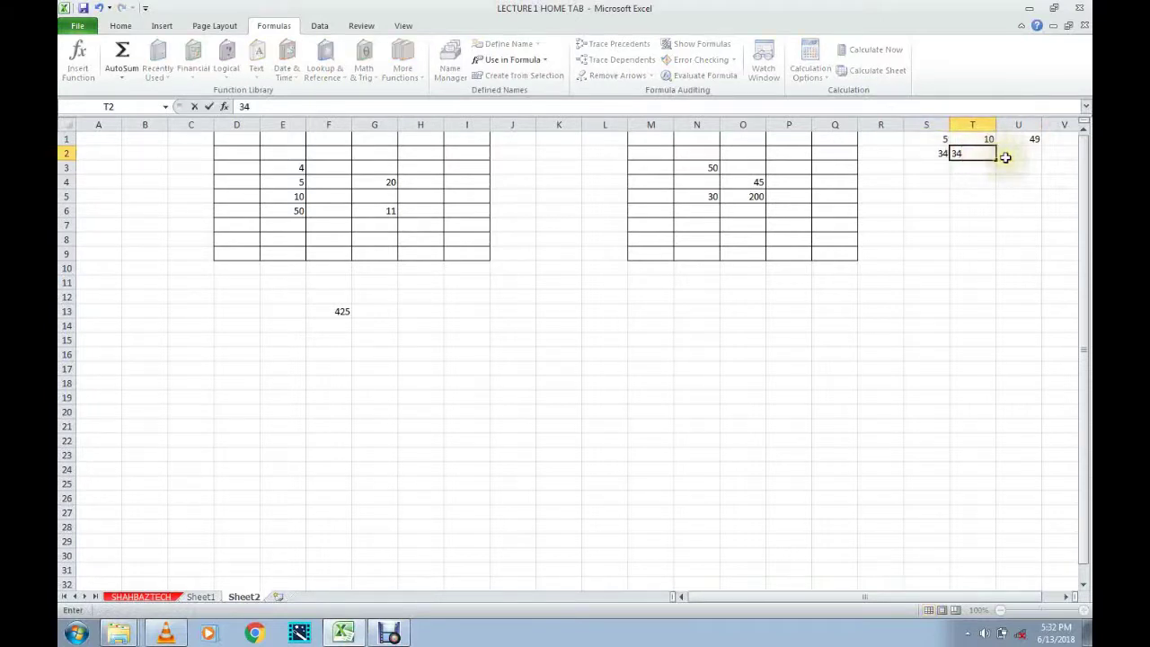
click(1005, 156)
- Fill the SUM formula from U1 into U2, and undo the fill and the T2 entry
click(1033, 138)
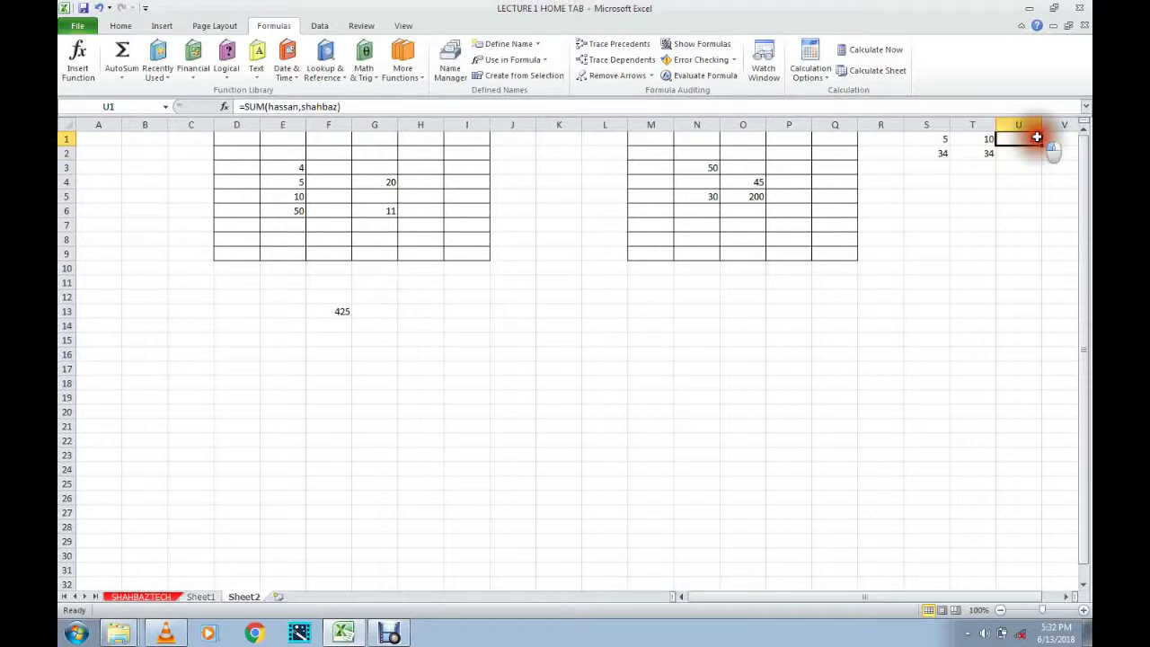
drag(1041, 145, 1043, 156)
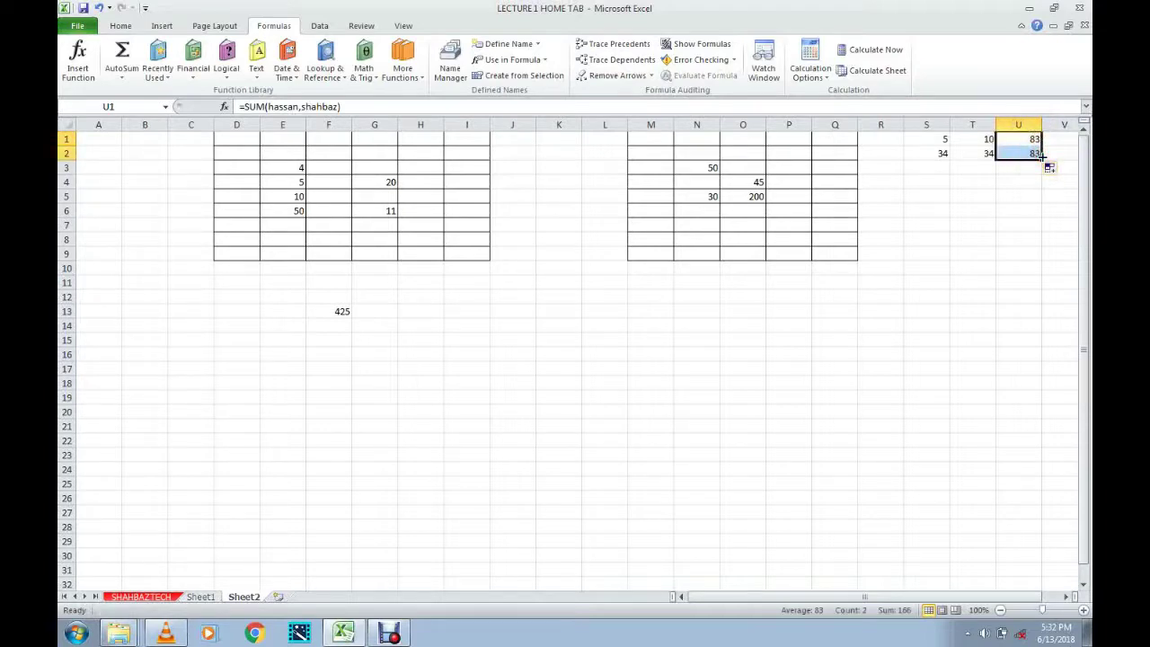
key(ctrl+z)
key(ctrl+z)
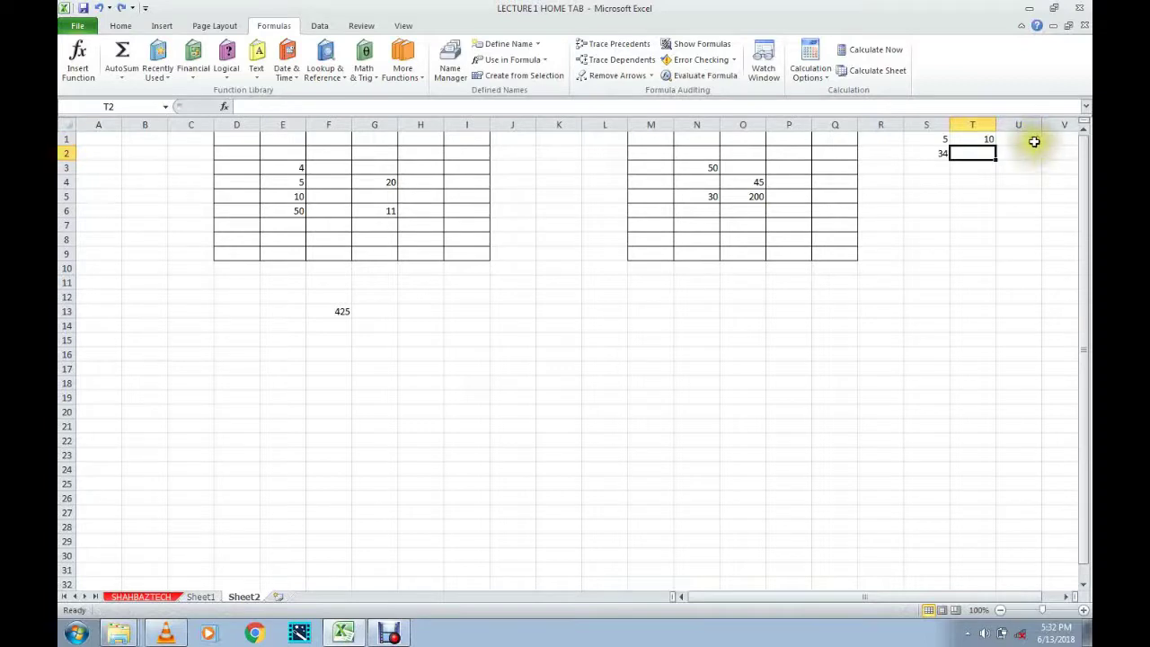
- Undo the last entry made in S2 so only the first pair of values remains
click(1034, 141)
key(ctrl+z)
key(ctrl+z)
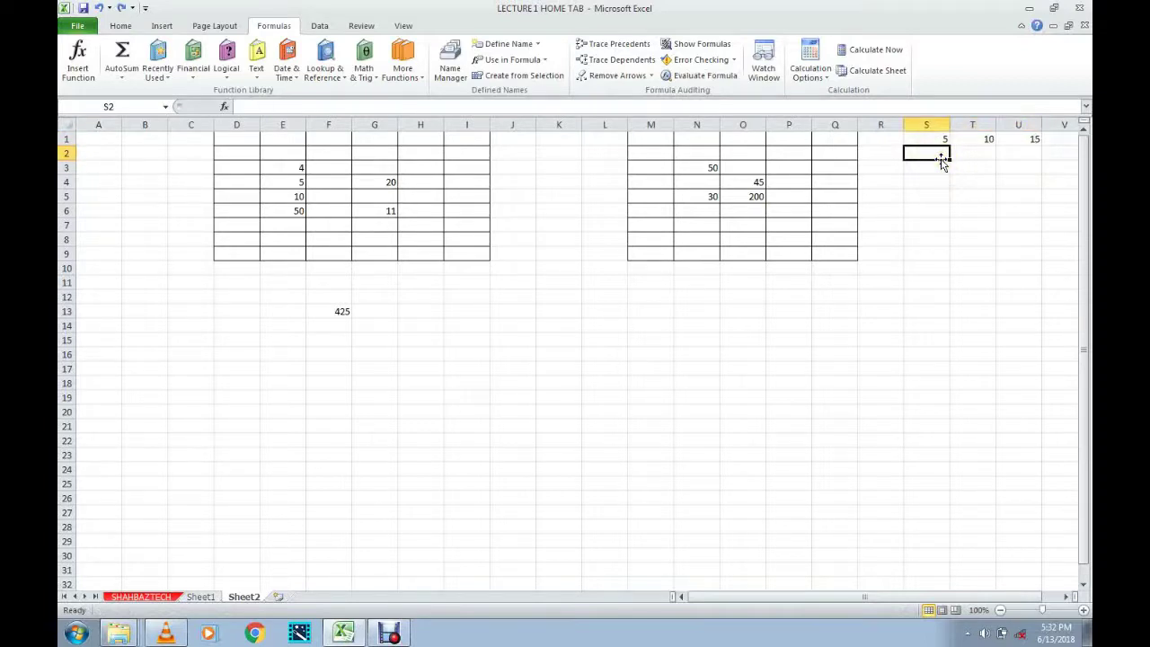
- Enter 5 in S2 and 49 in T2, below the first pair of values
text(55)
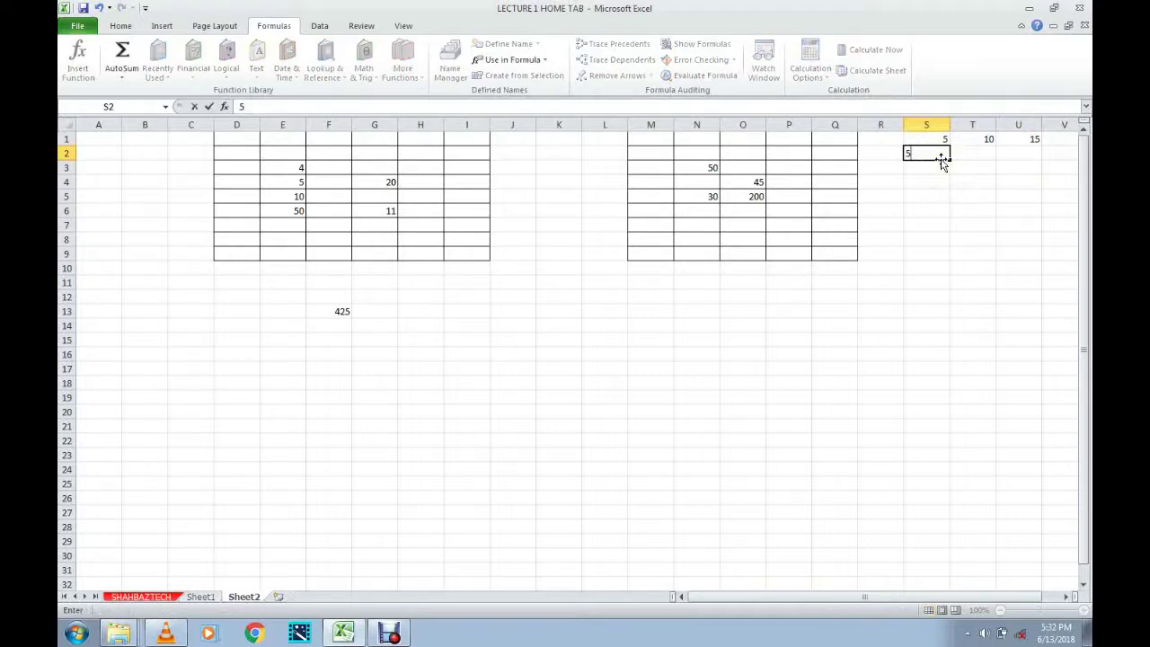
click(971, 154)
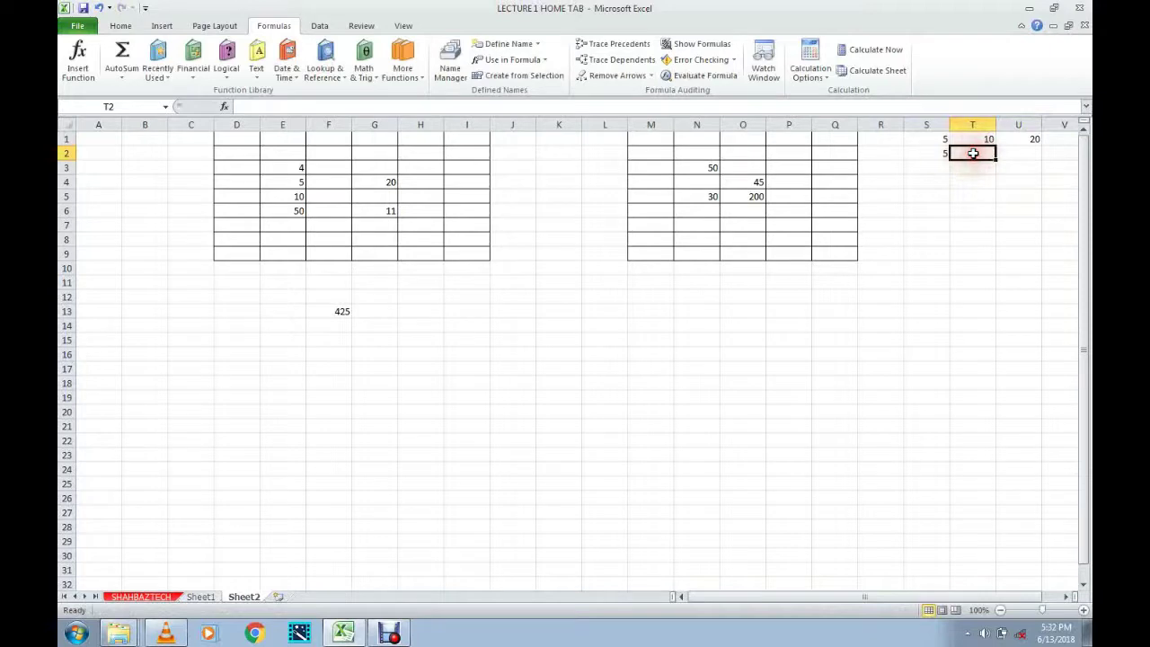
double_click(961, 156)
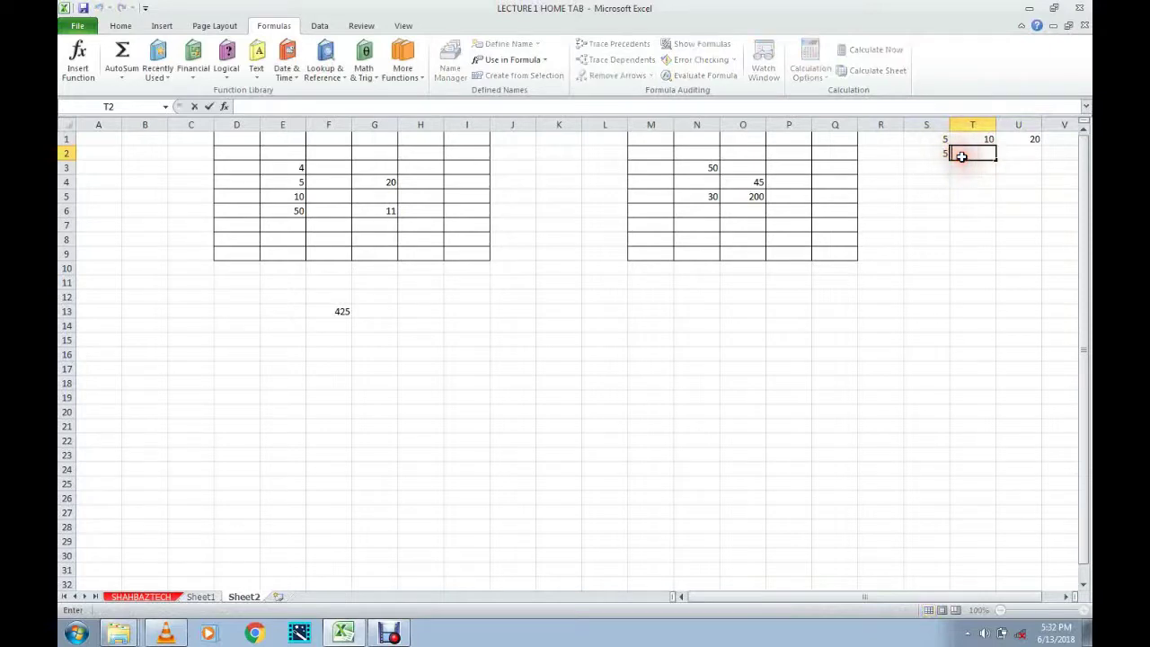
text(49)
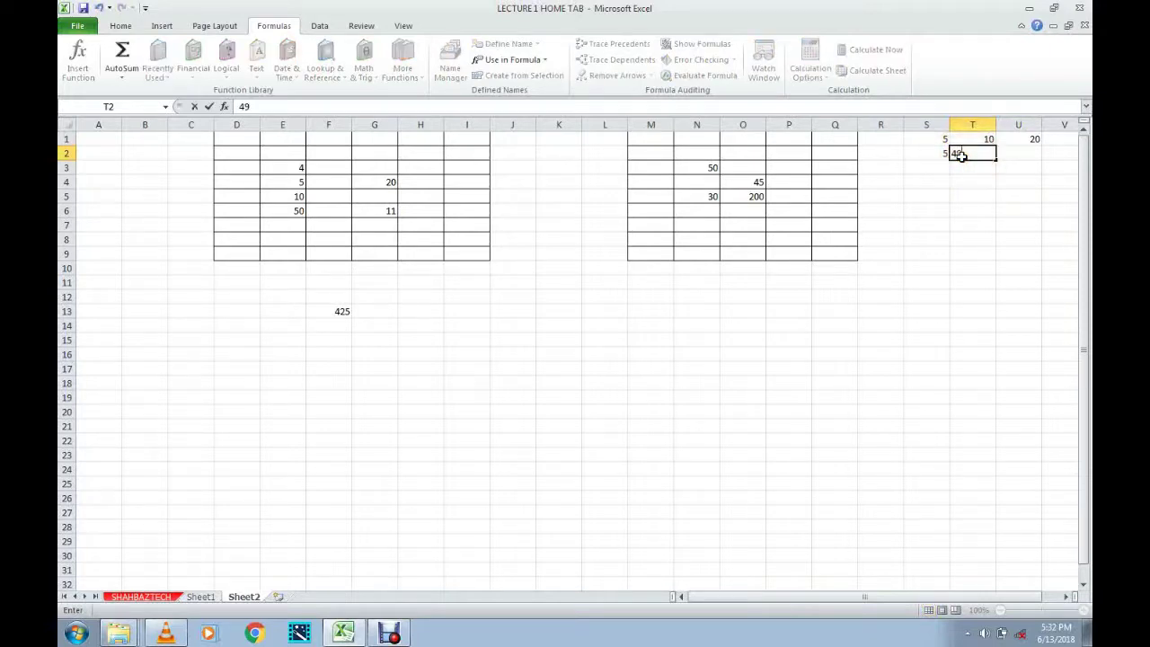
click(1055, 166)
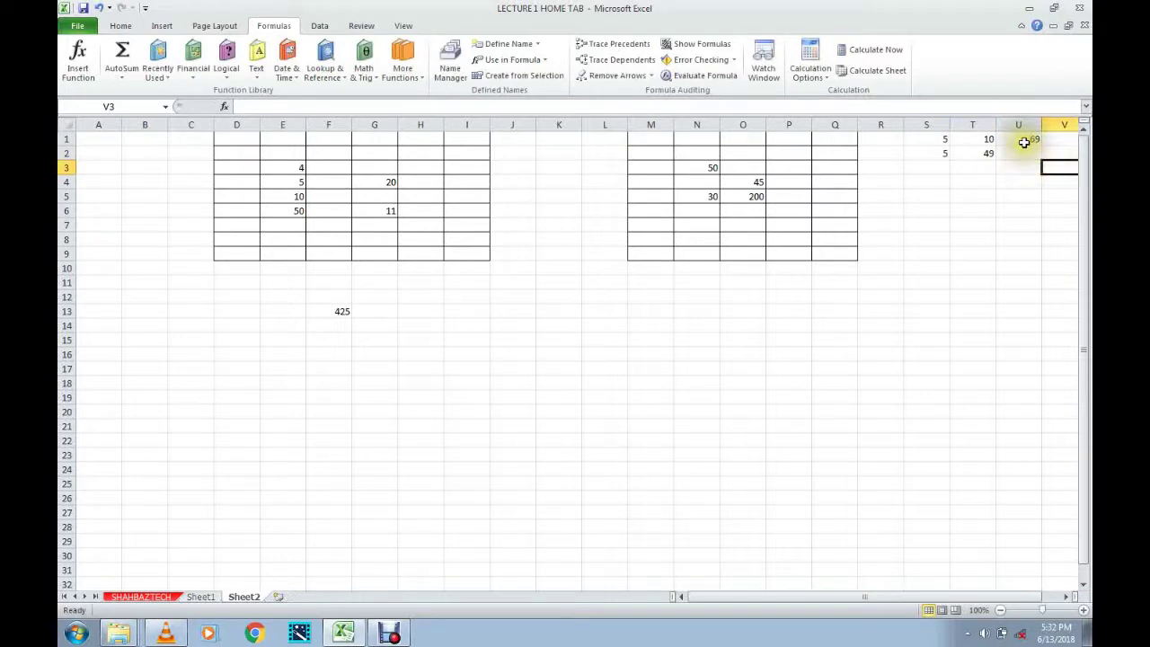
- Try to extend the SUM formula from U1 down column U to about row 6
click(1024, 143)
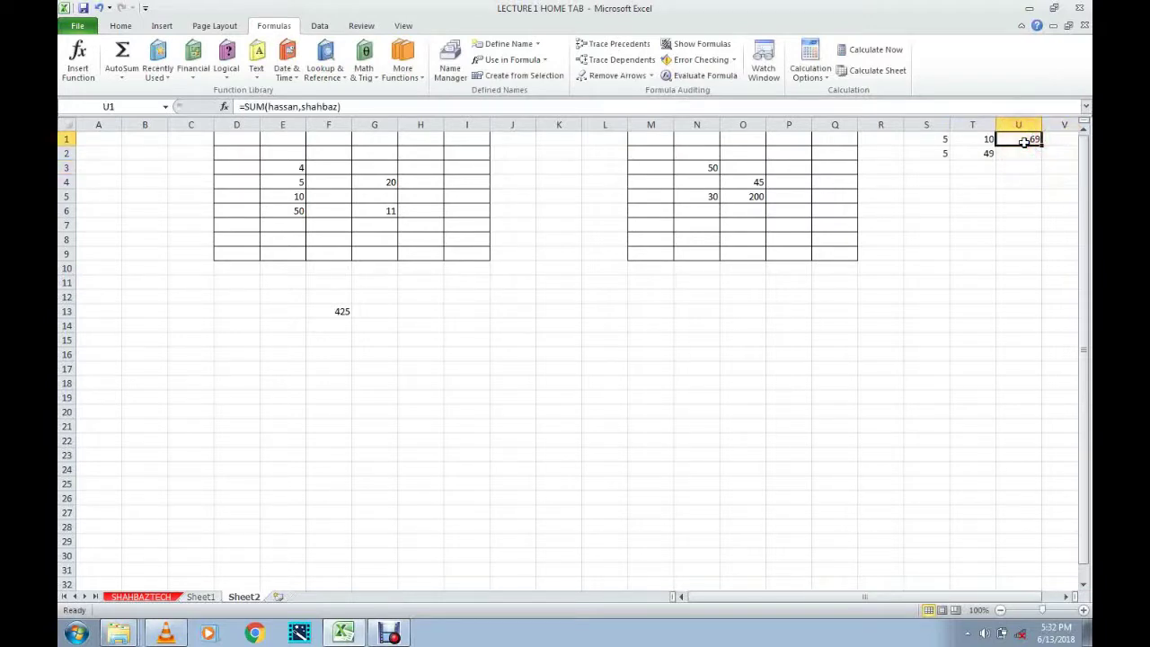
drag(1034, 143, 1038, 212)
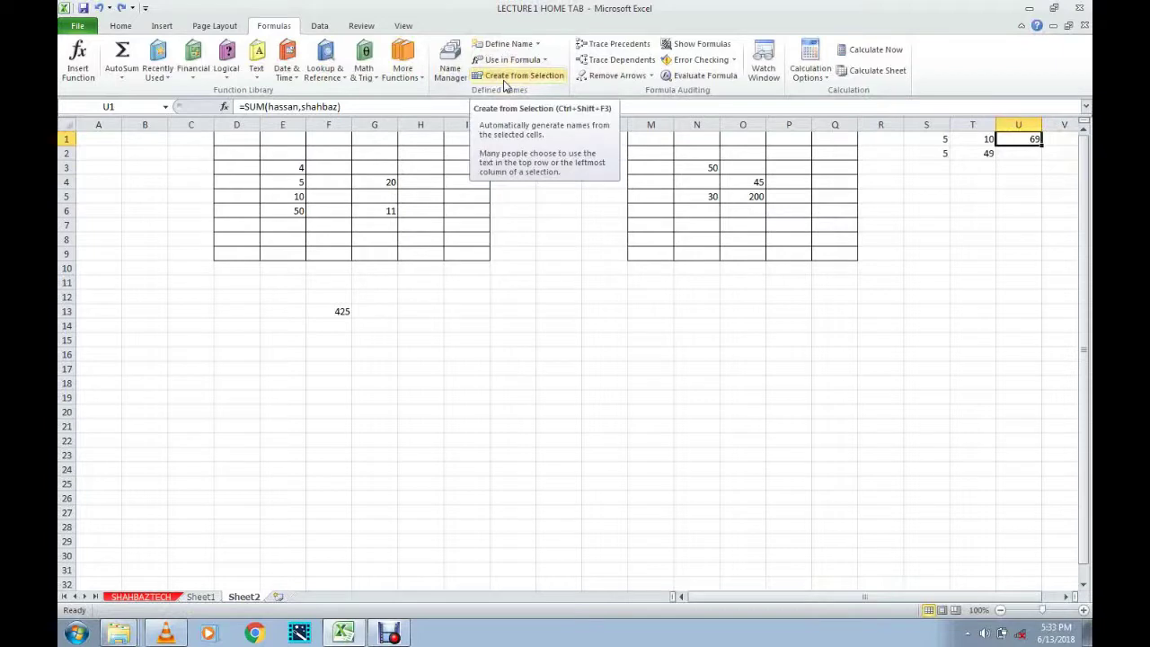
- Review the workbook's defined names and the ranges they refer to in the Name Manager, and close it
click(452, 72)
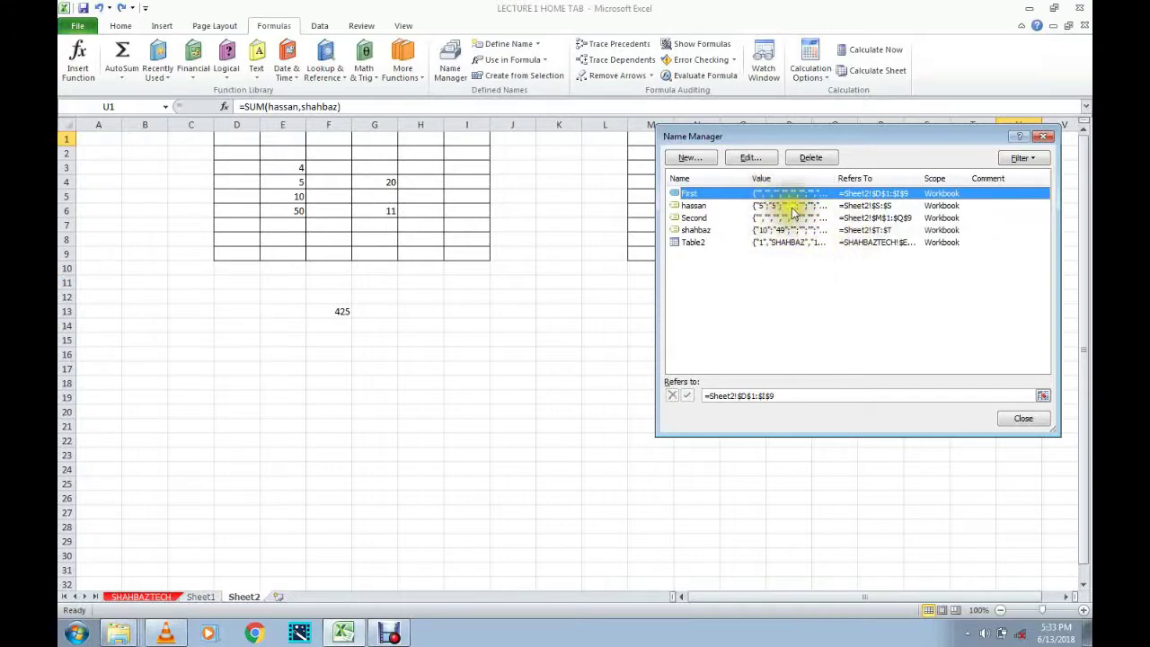
click(791, 244)
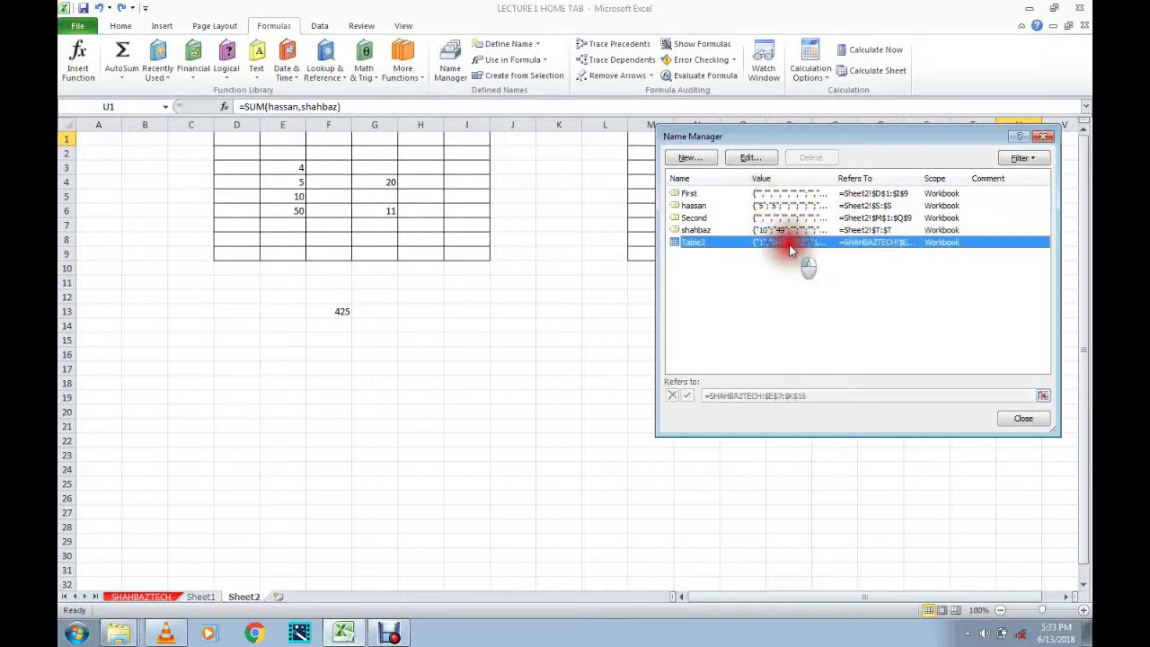
click(787, 230)
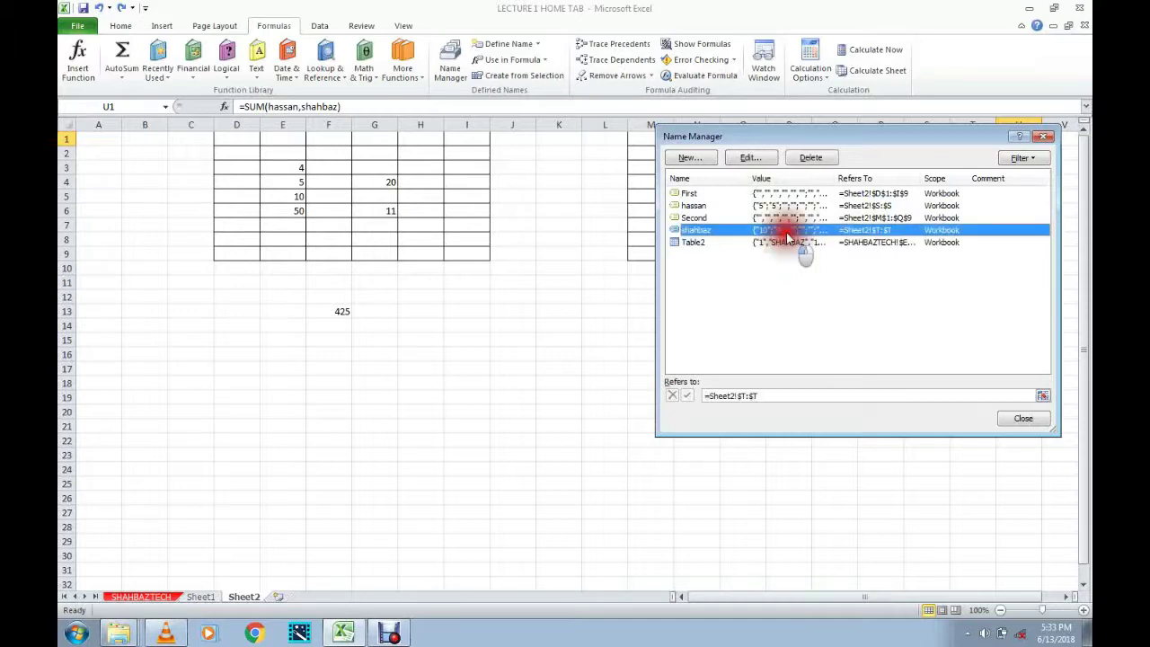
click(786, 218)
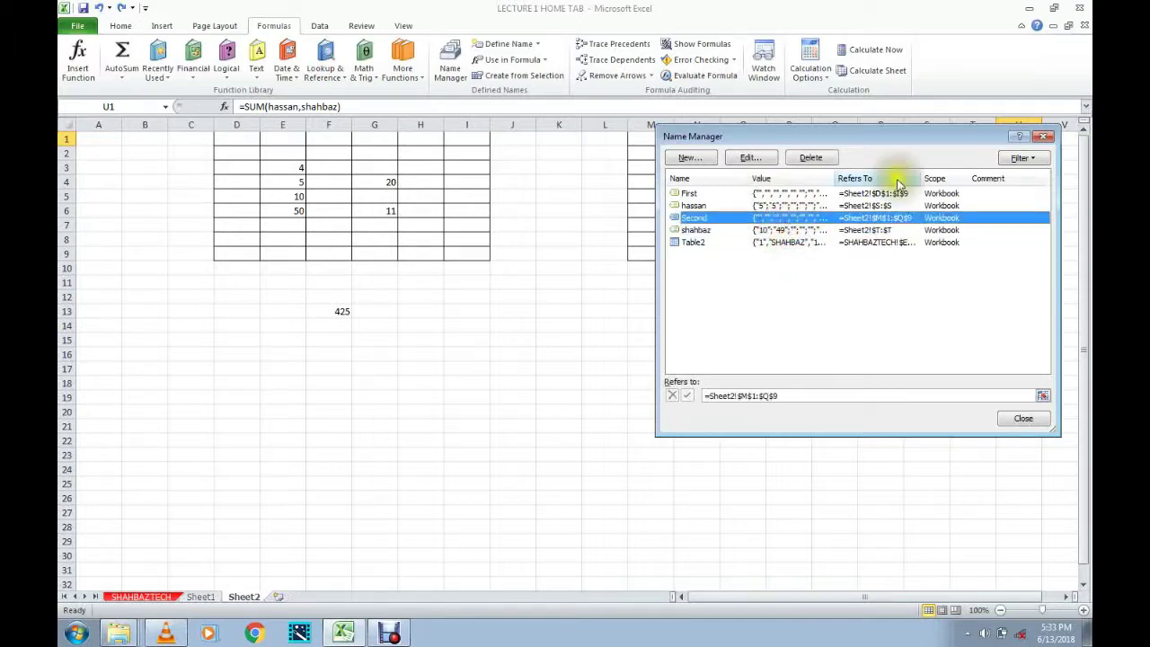
click(1042, 136)
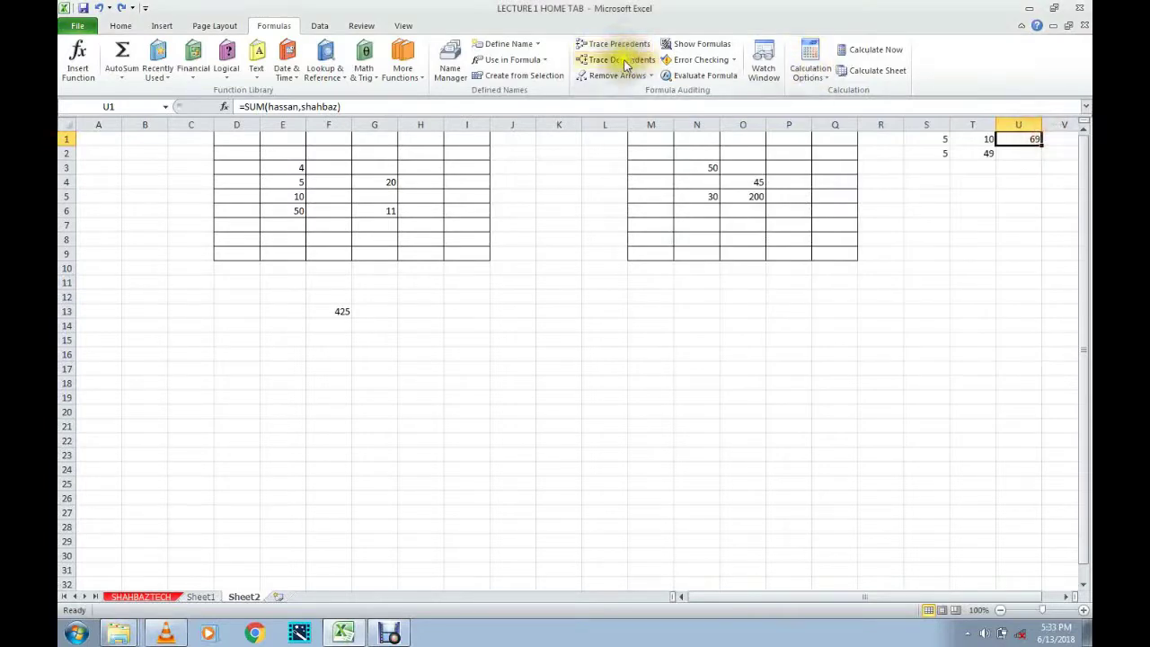
click(595, 239)
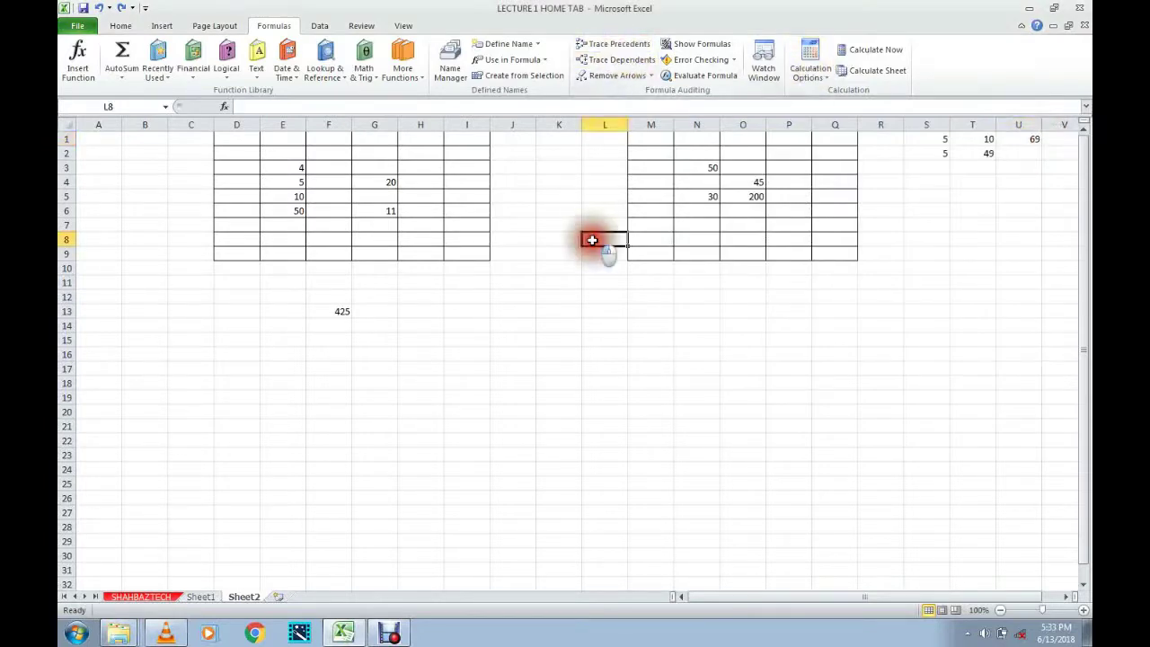
- Switch to the SHAHBAZTECH sheet and trace the precedents of the Net Salary total in K17
click(201, 596)
click(141, 596)
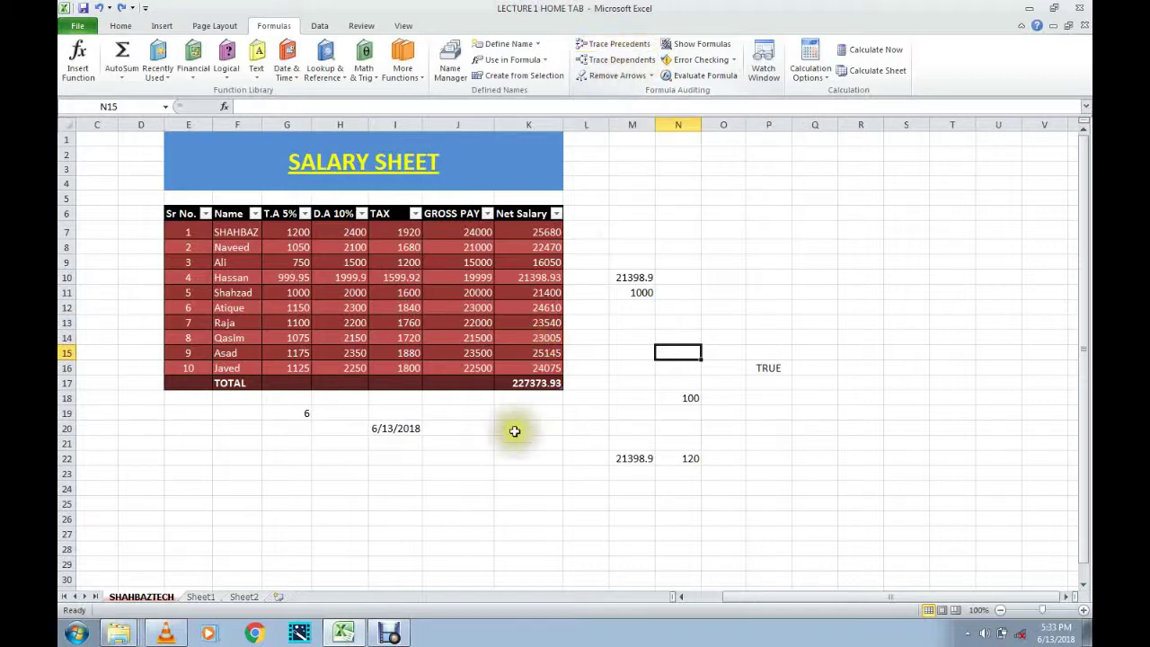
click(539, 383)
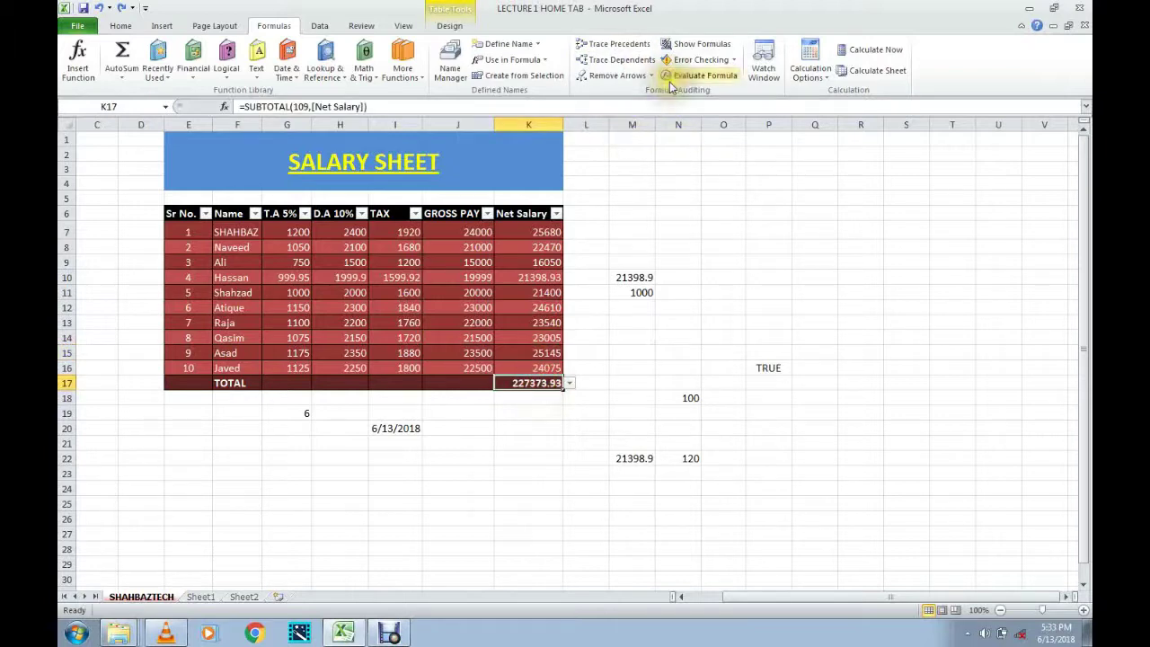
click(623, 46)
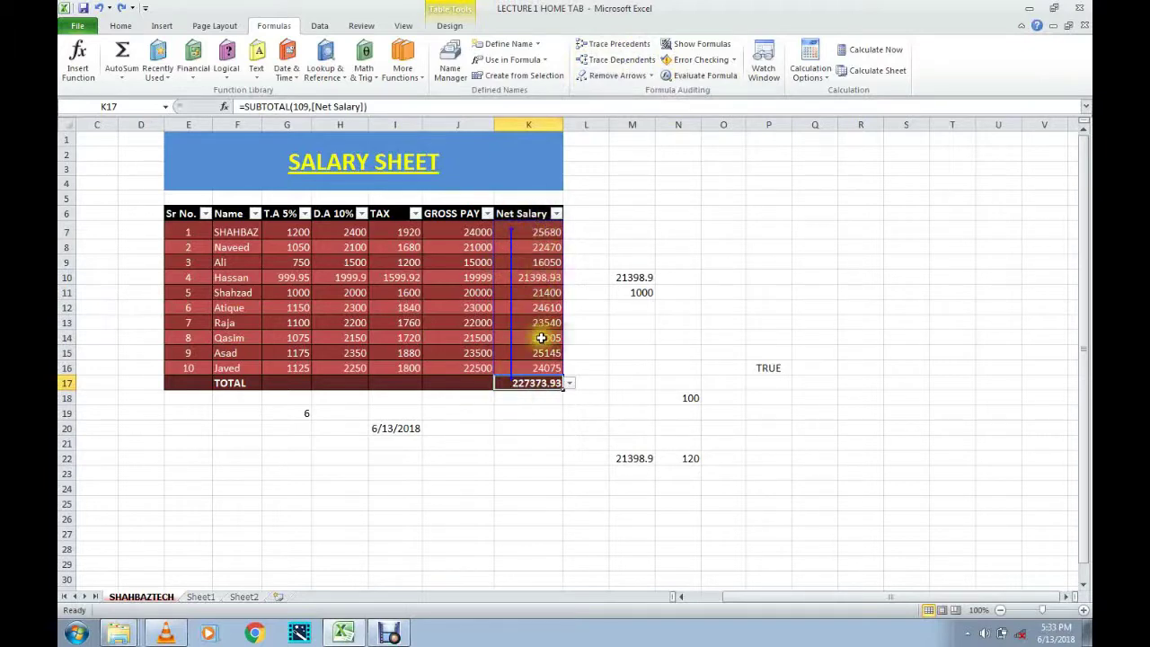
- Set the total function for the Net Salary column in K17 to Sum
click(568, 382)
click(568, 383)
click(569, 382)
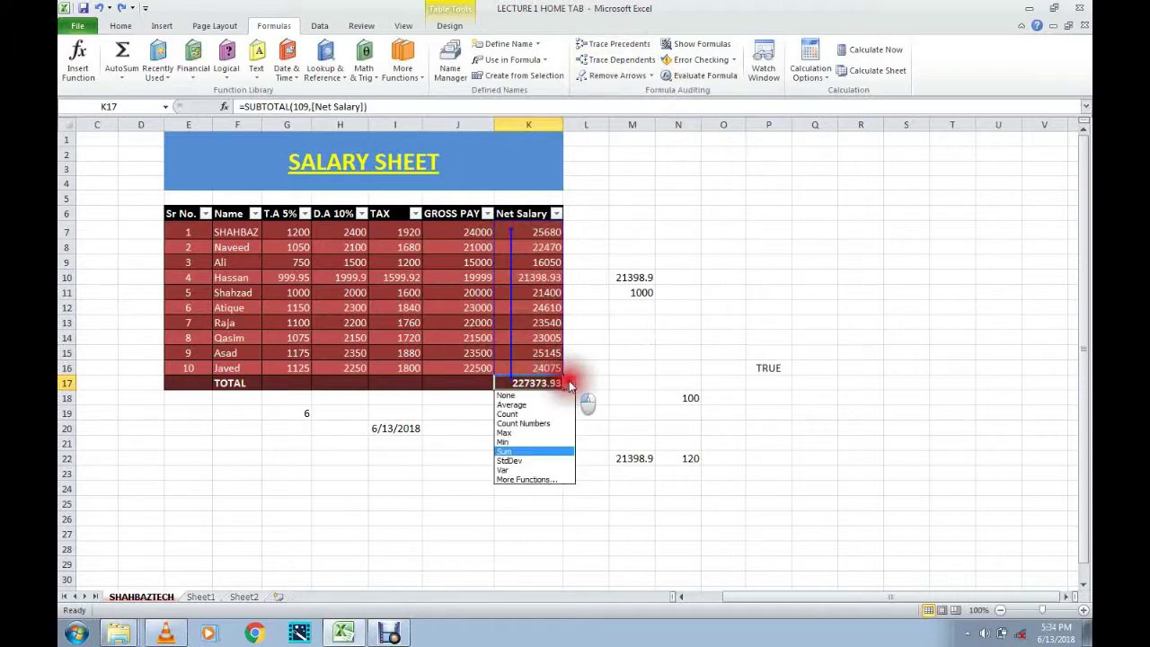
click(529, 452)
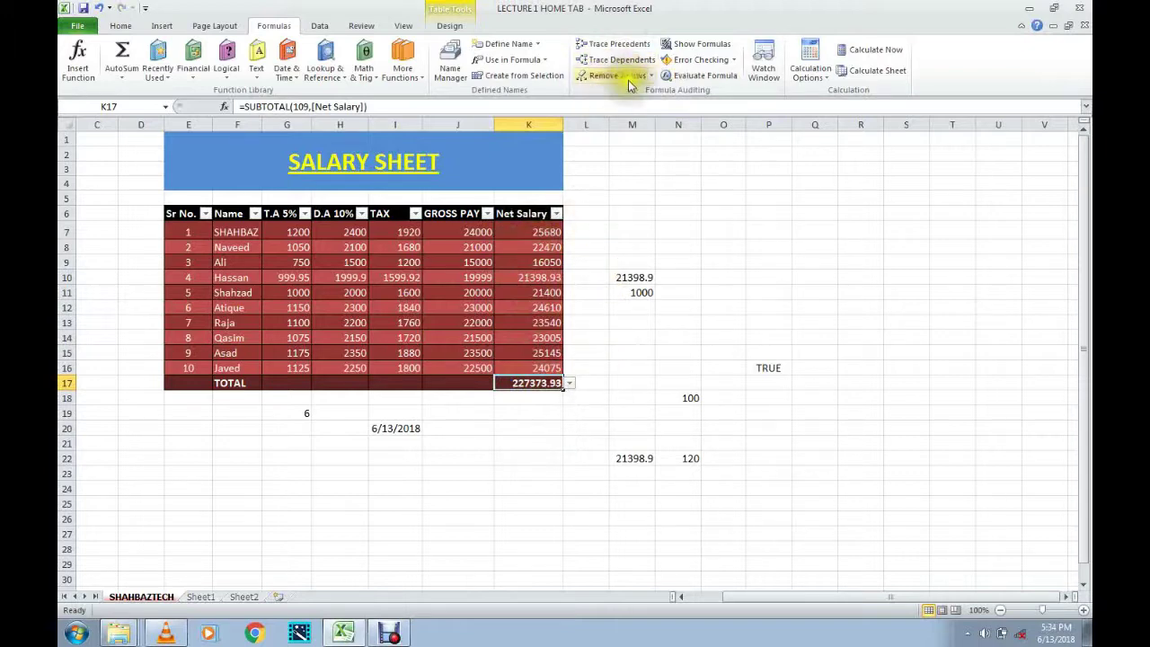
- Trace the precedents of the MAX formula in M10
click(643, 276)
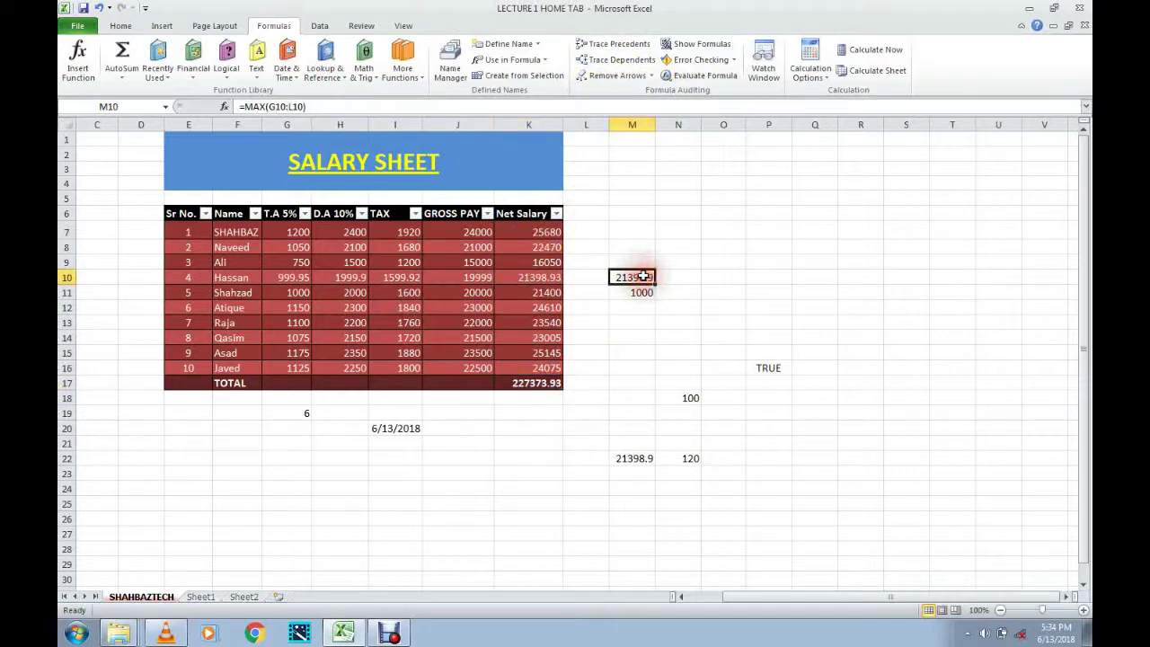
click(618, 45)
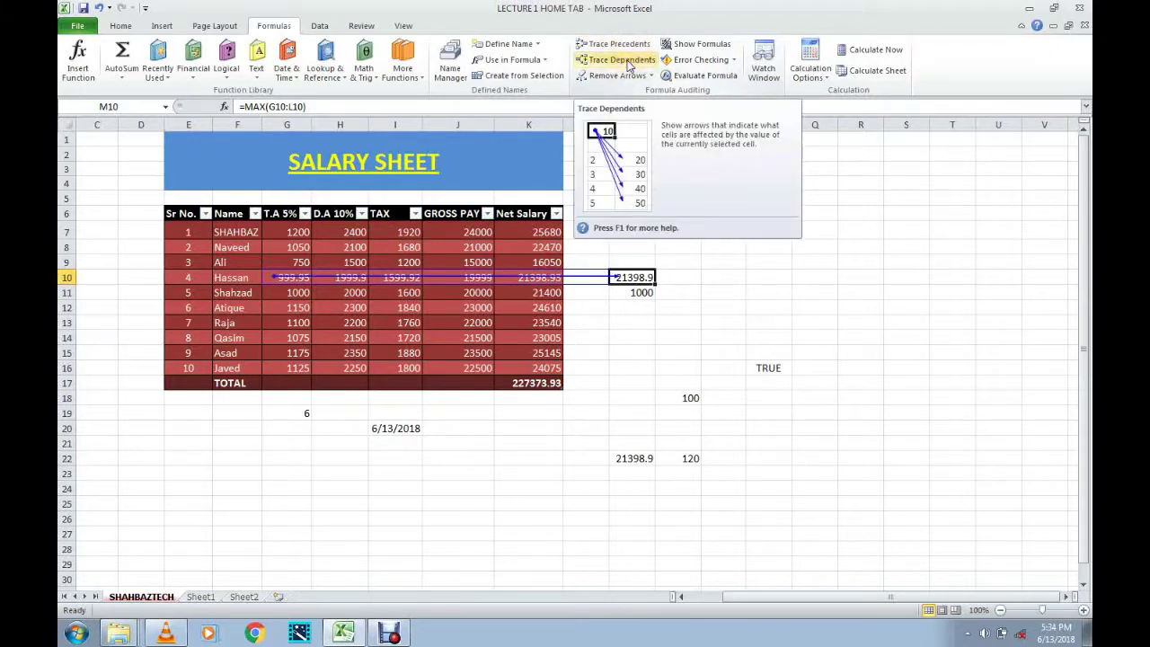
- Try to trace the dependents of N18, M22 and G19, dismissing each message
click(686, 398)
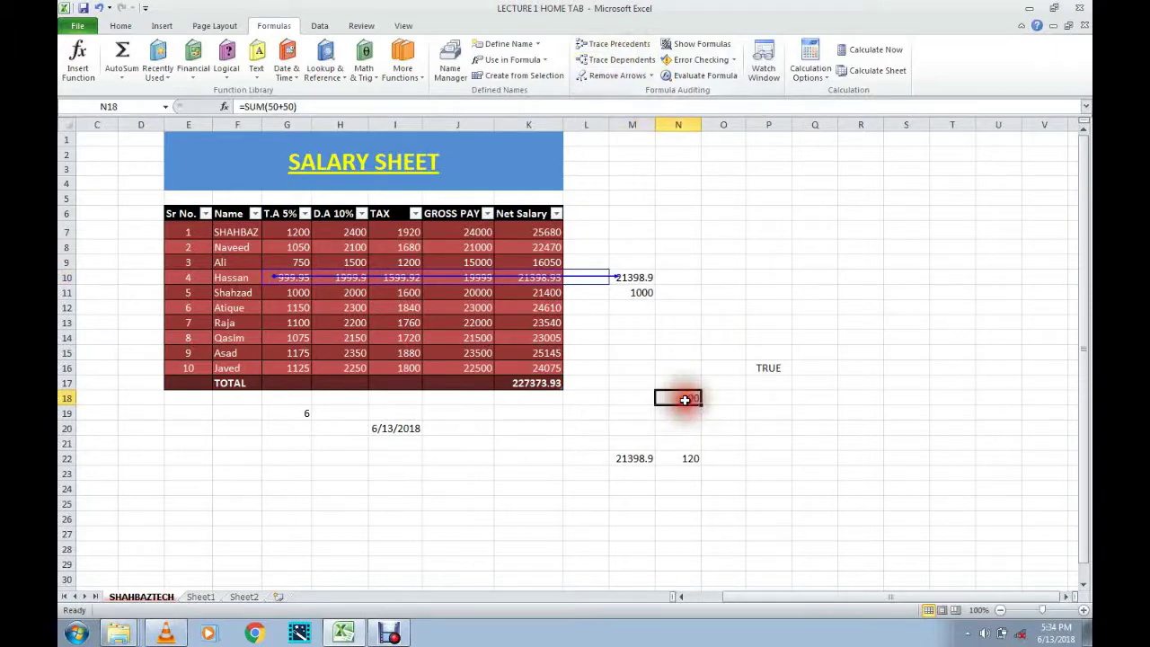
click(633, 61)
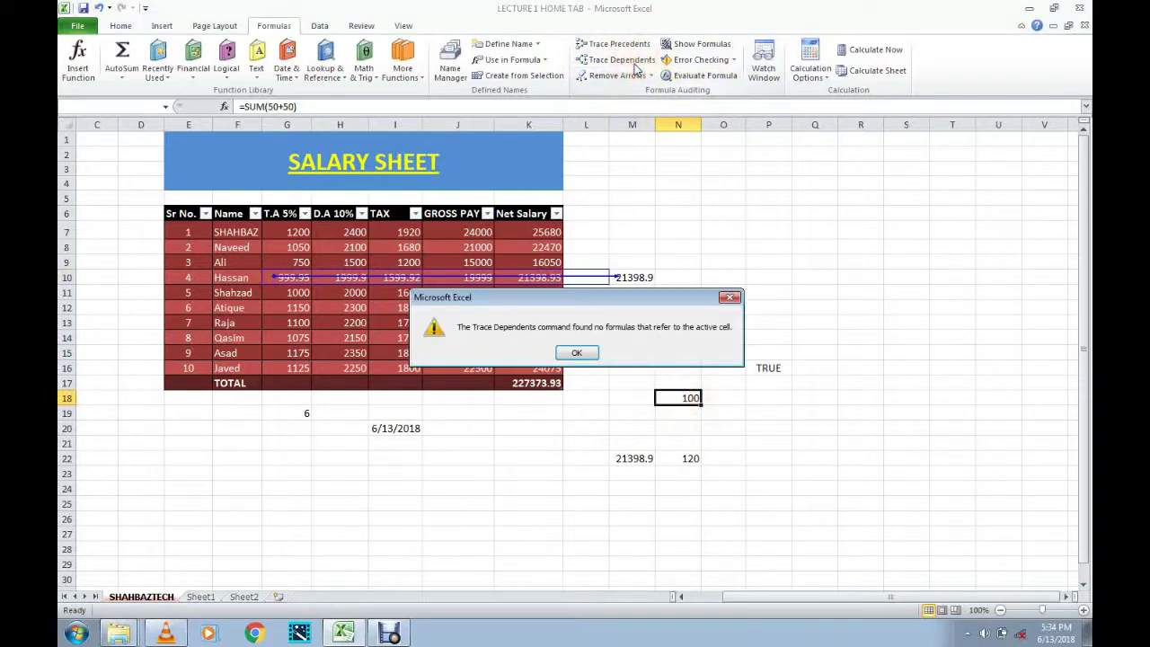
click(580, 353)
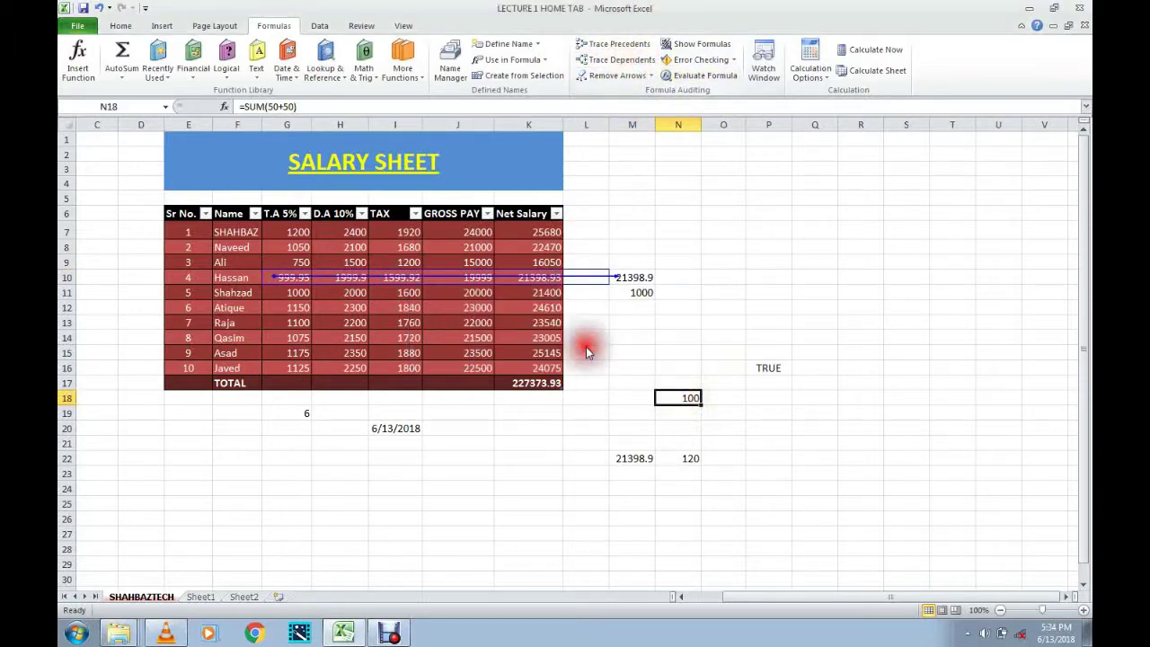
click(631, 459)
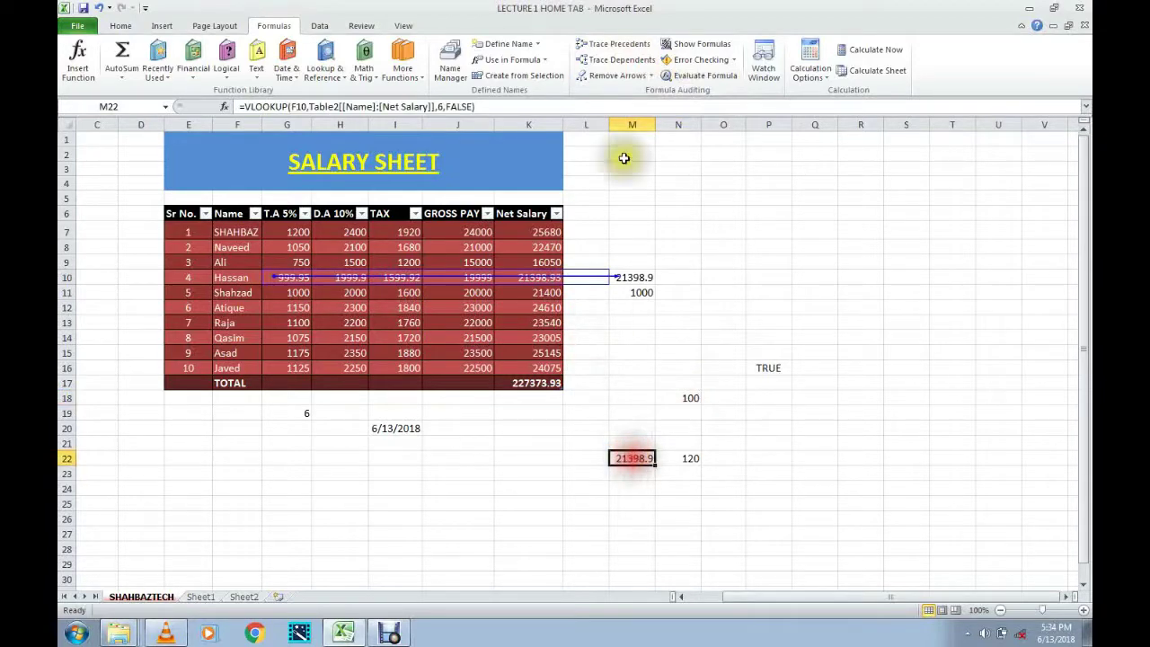
click(620, 60)
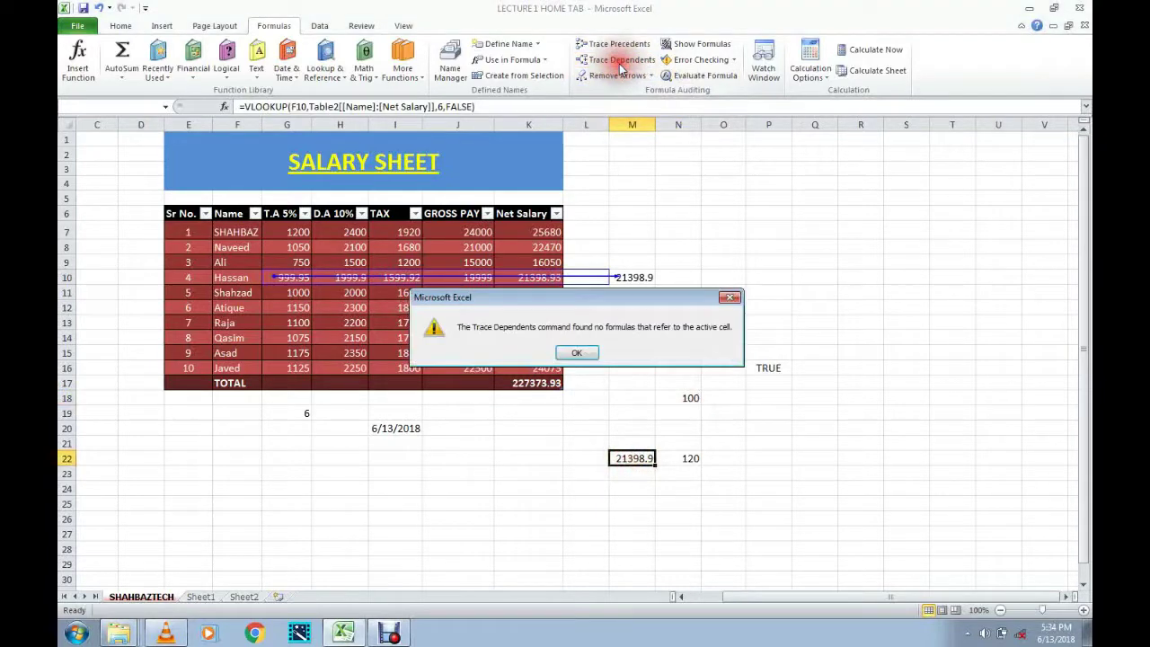
click(577, 352)
click(696, 461)
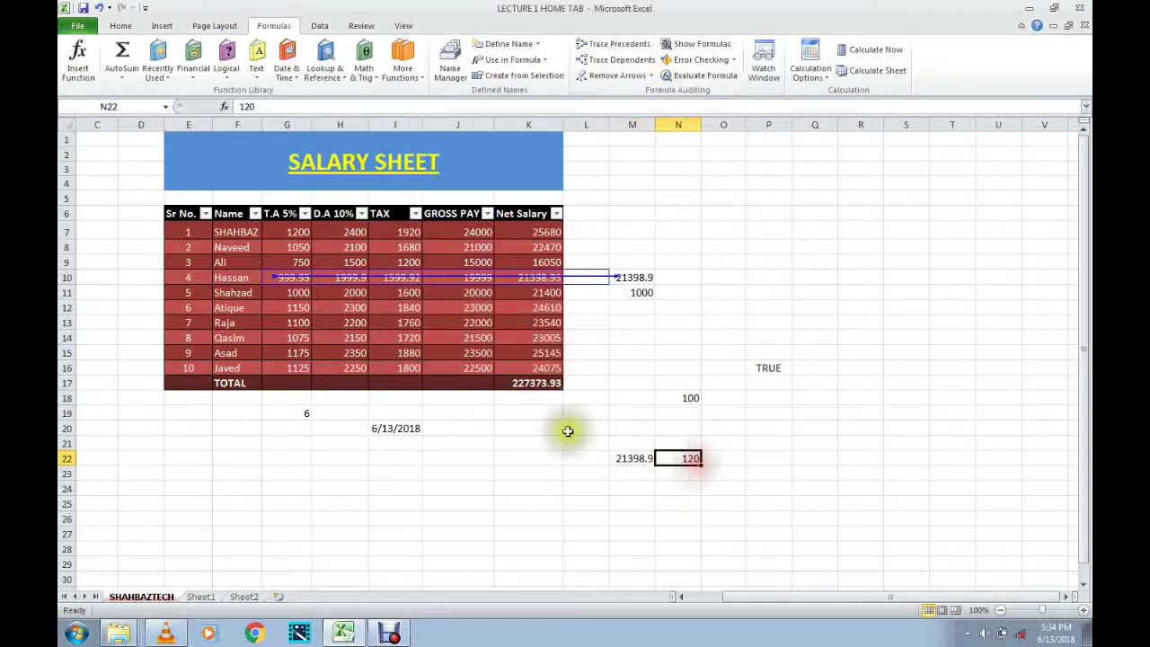
click(297, 414)
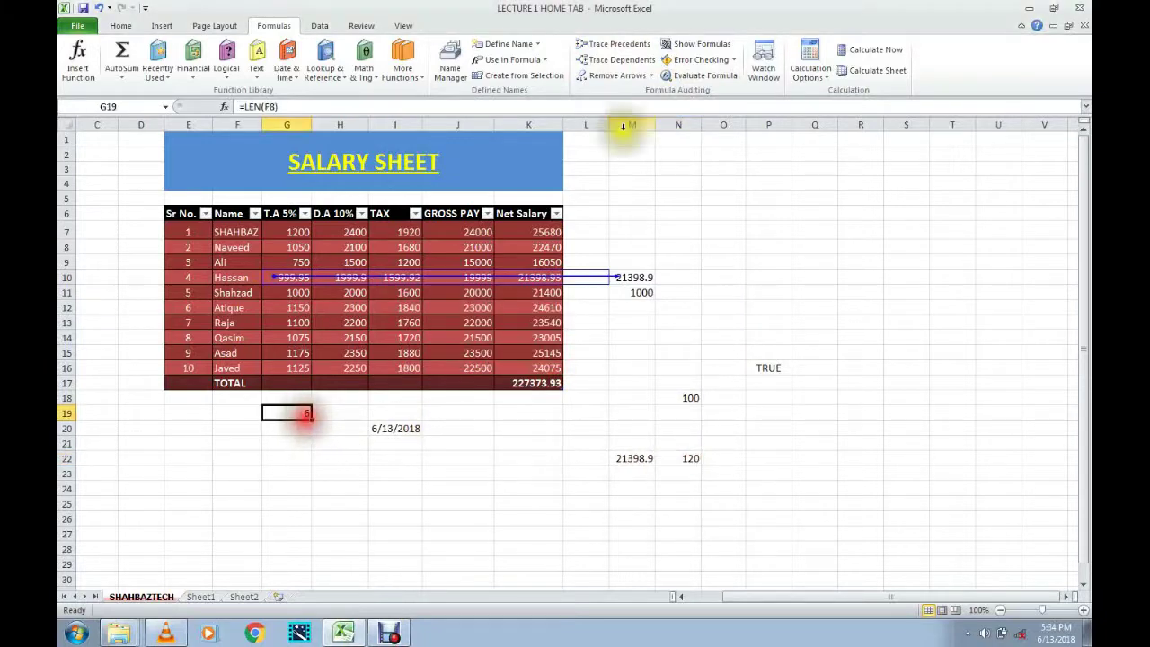
click(640, 62)
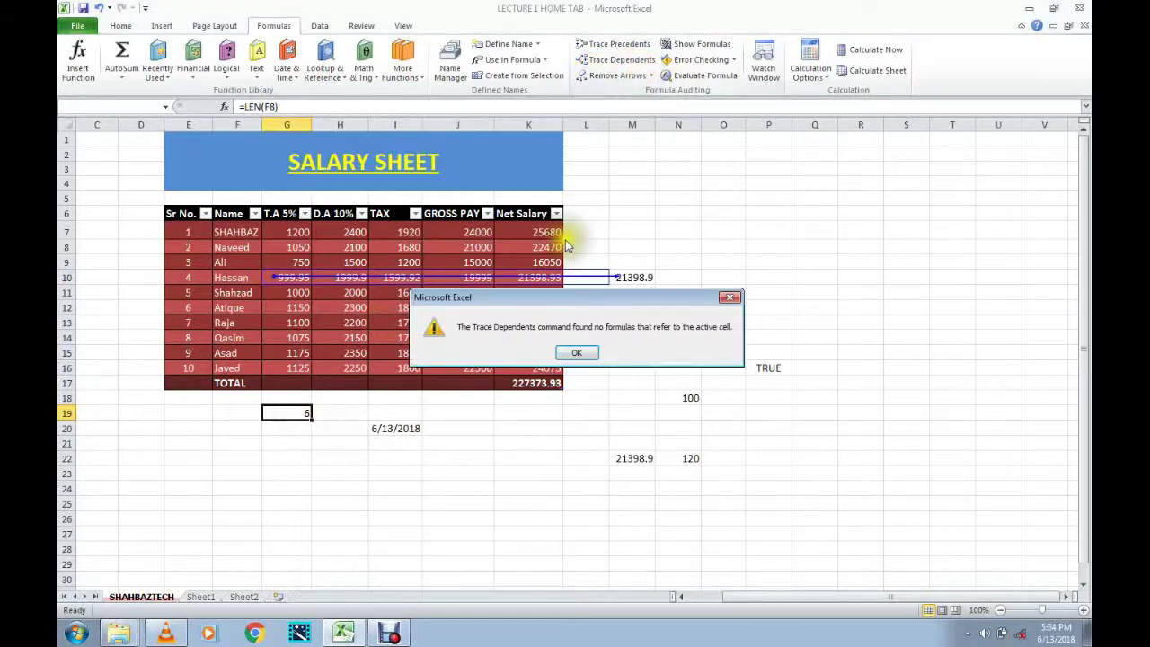
click(580, 356)
- Trace the dependents of the last employee's Net Salary in K16, and remove all tracing arrows
click(541, 364)
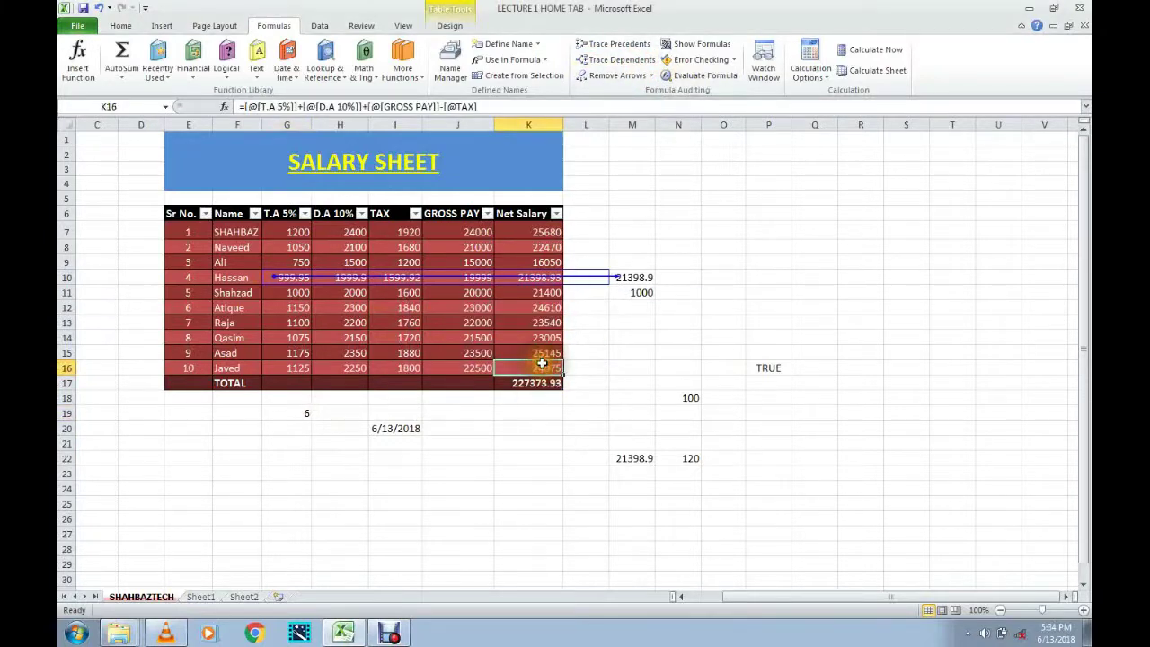
click(620, 60)
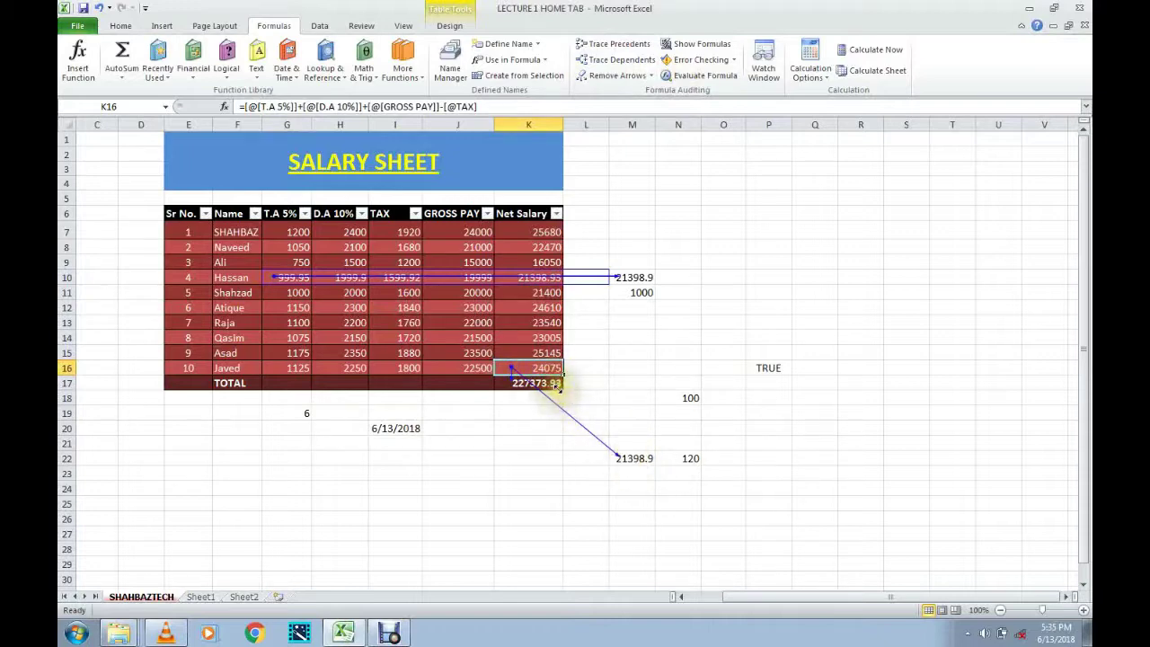
click(617, 76)
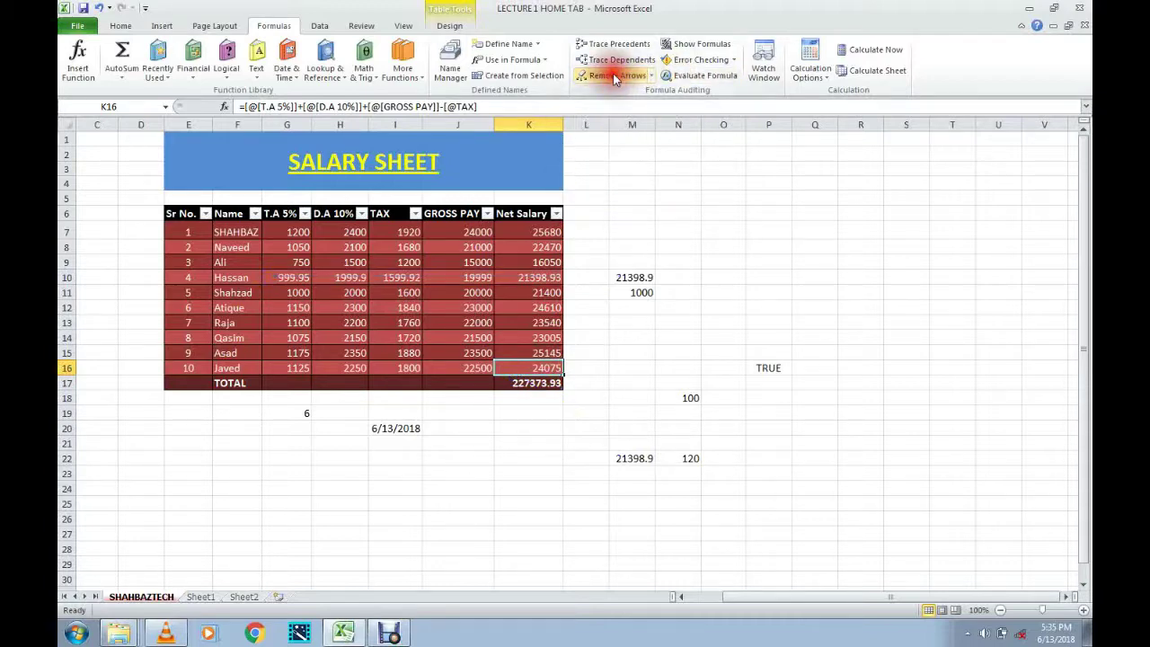
- Select the MAX formula in M10 and display formulas instead of results throughout the salary sheet
click(674, 353)
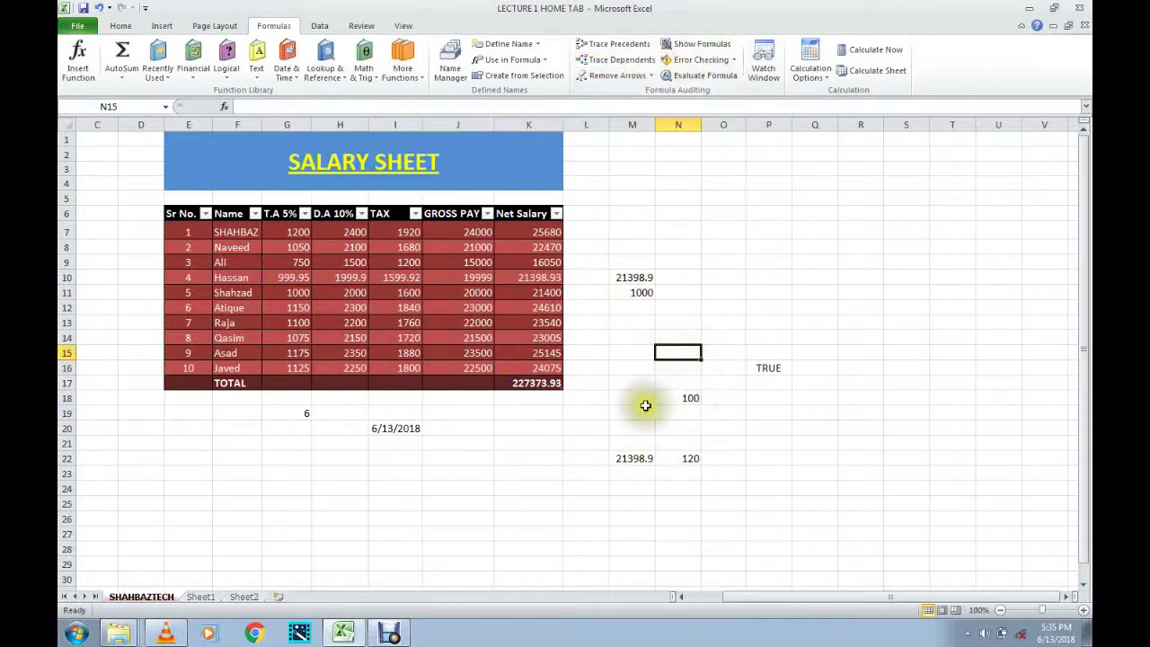
click(636, 279)
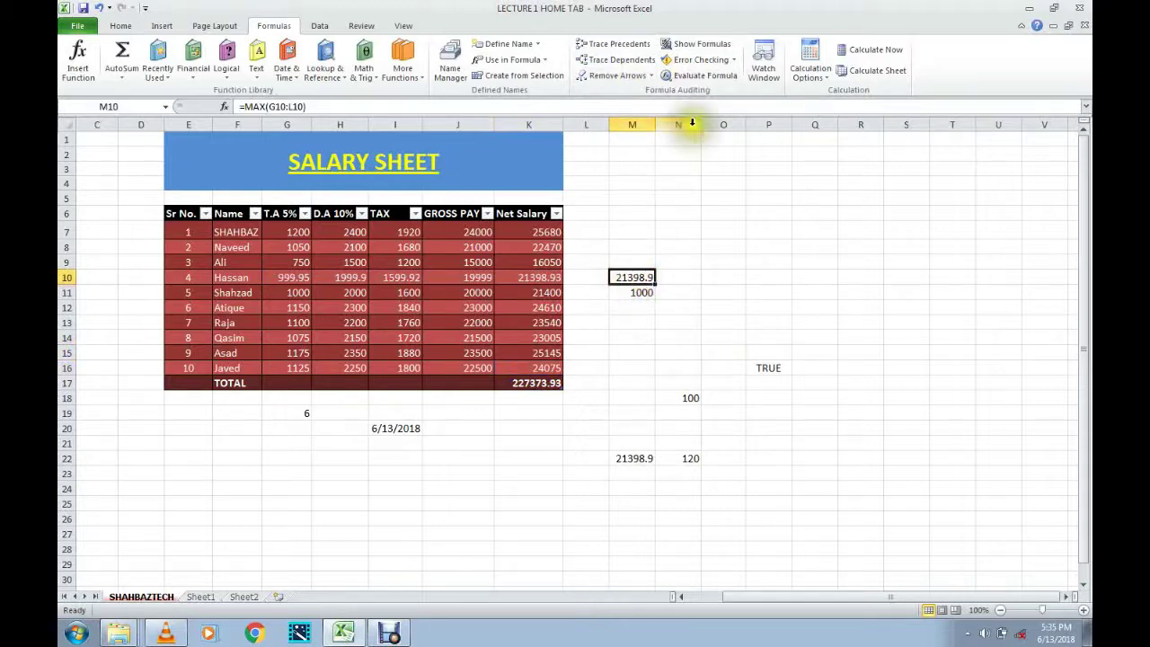
click(701, 44)
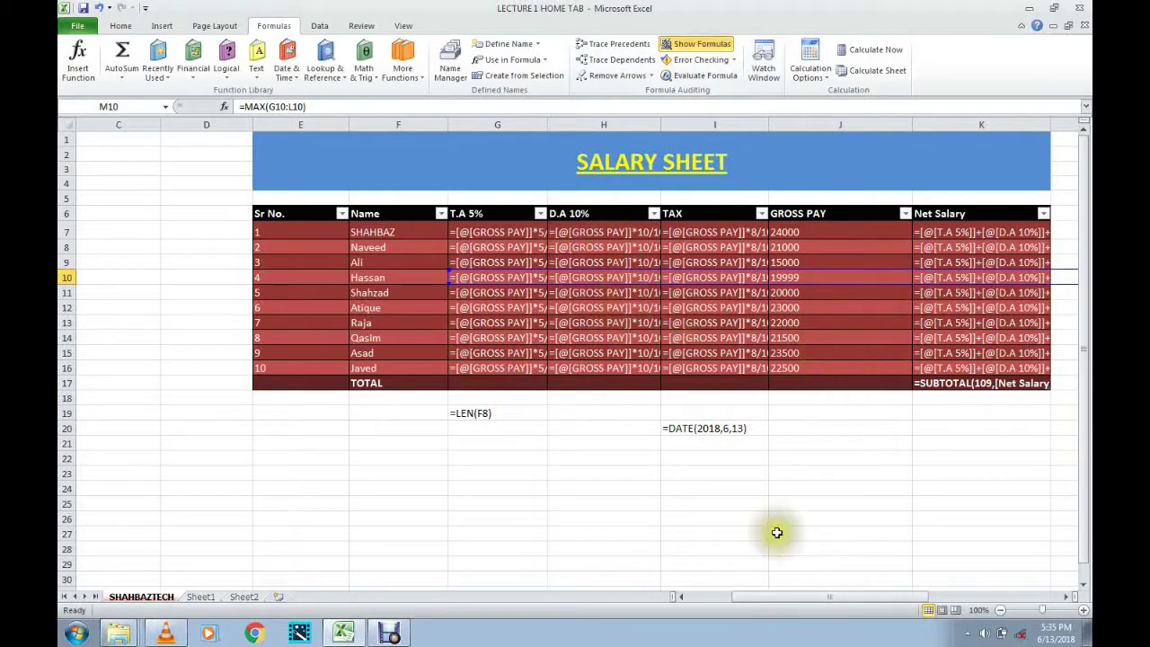
- Switch the salary sheet from displayed formulas back to results, and run error checking on the sheet
drag(774, 600, 877, 583)
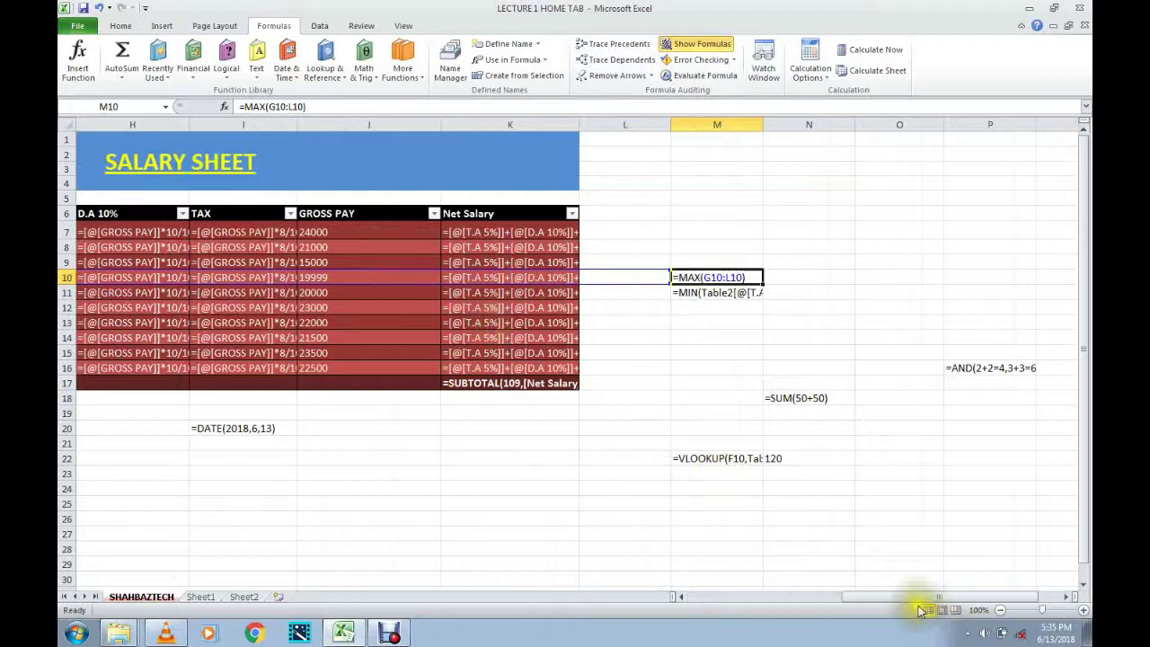
drag(906, 596, 732, 590)
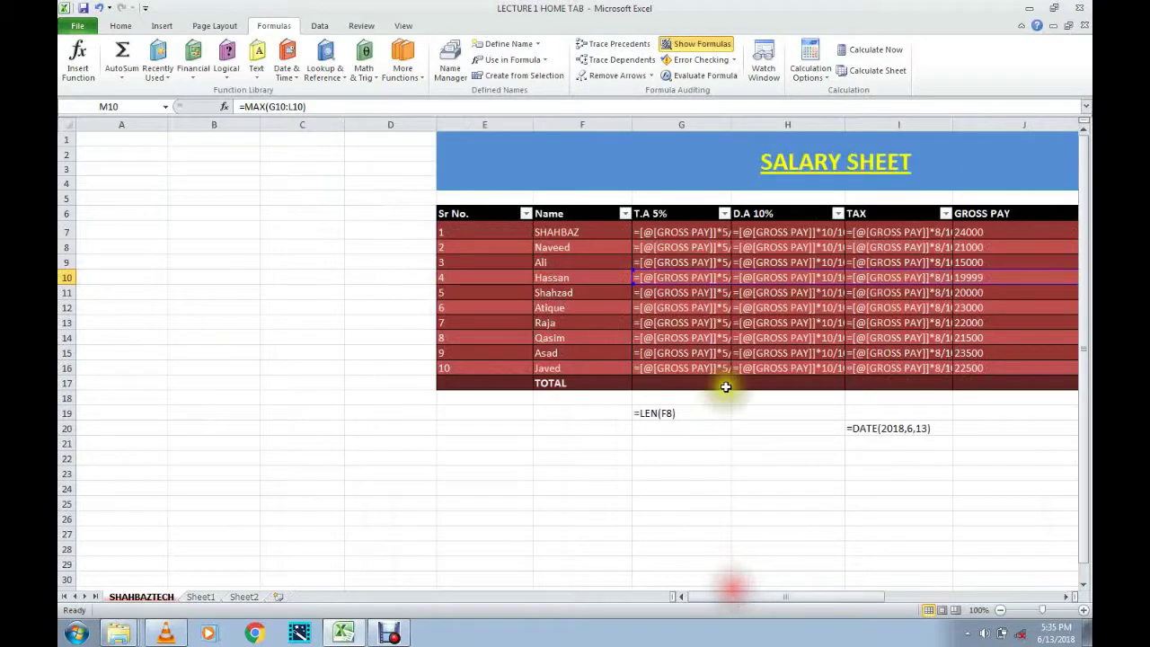
click(699, 43)
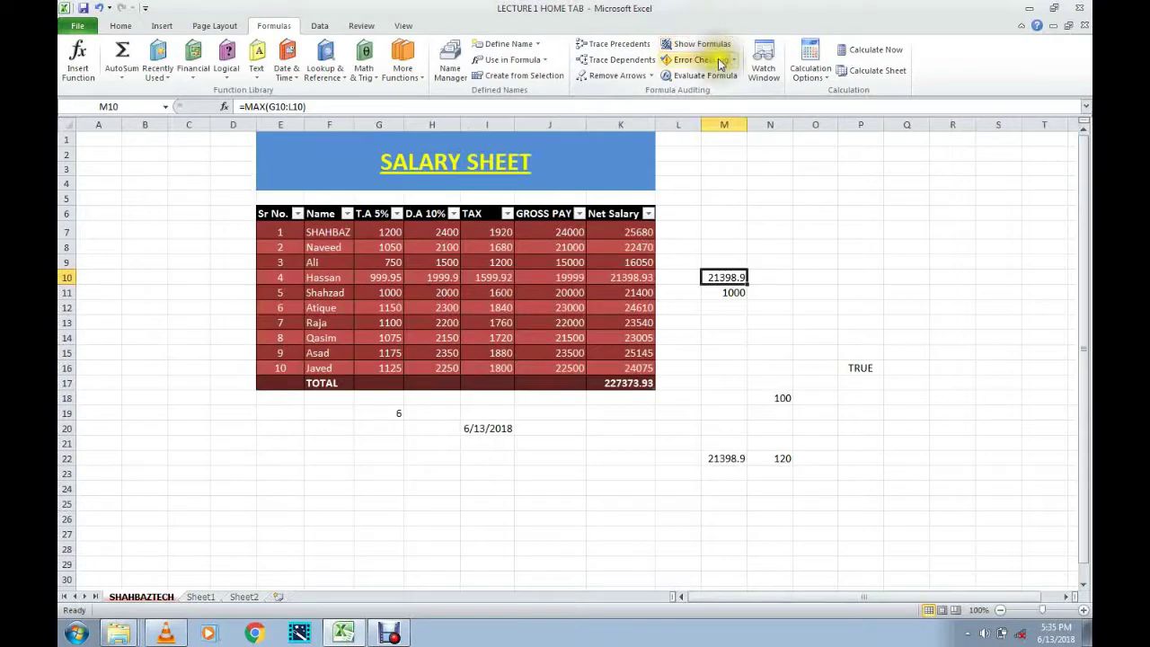
click(722, 62)
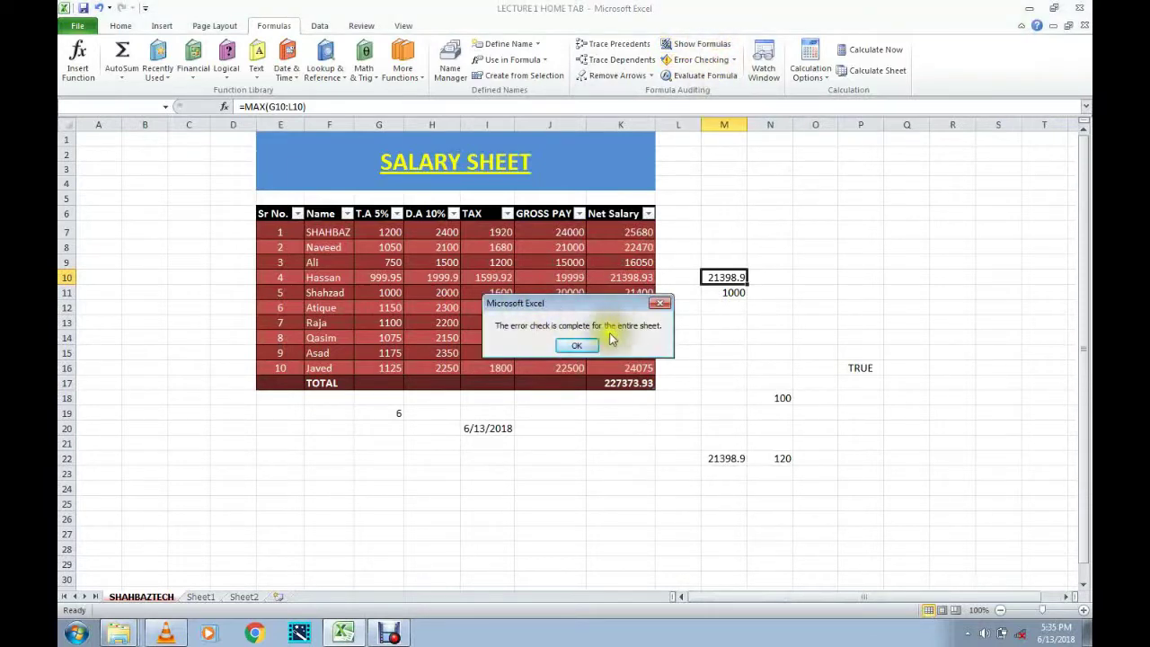
click(573, 347)
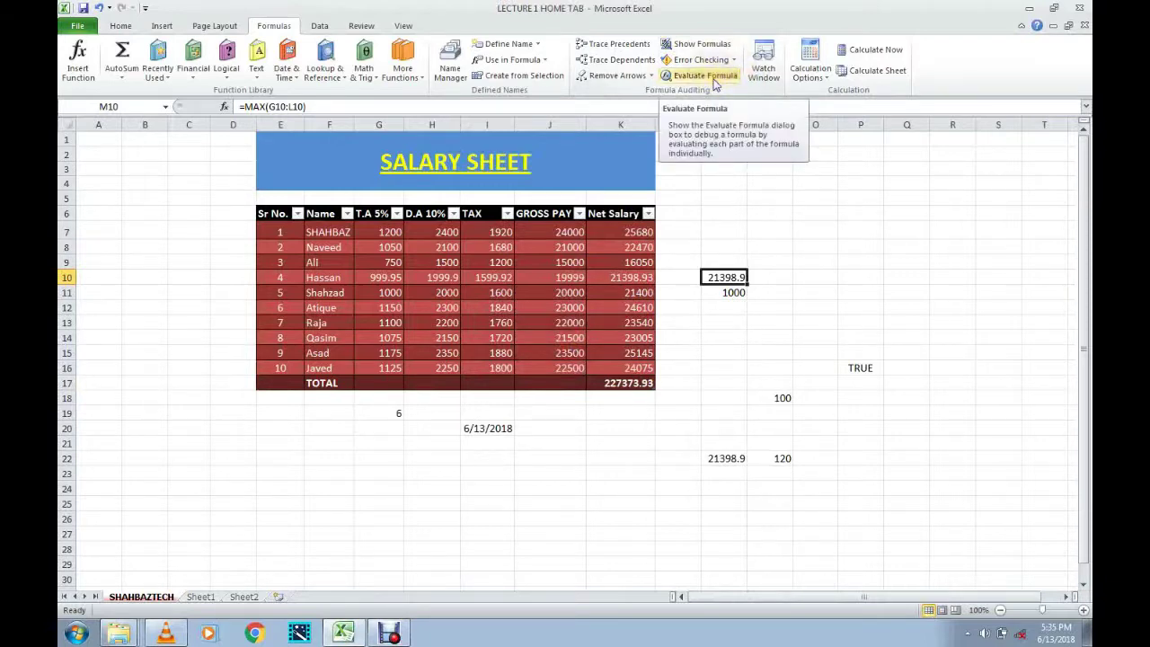
- Evaluate the MAX formula in M10 with Evaluate Formula, restart the evaluation, and close the dialog
click(774, 366)
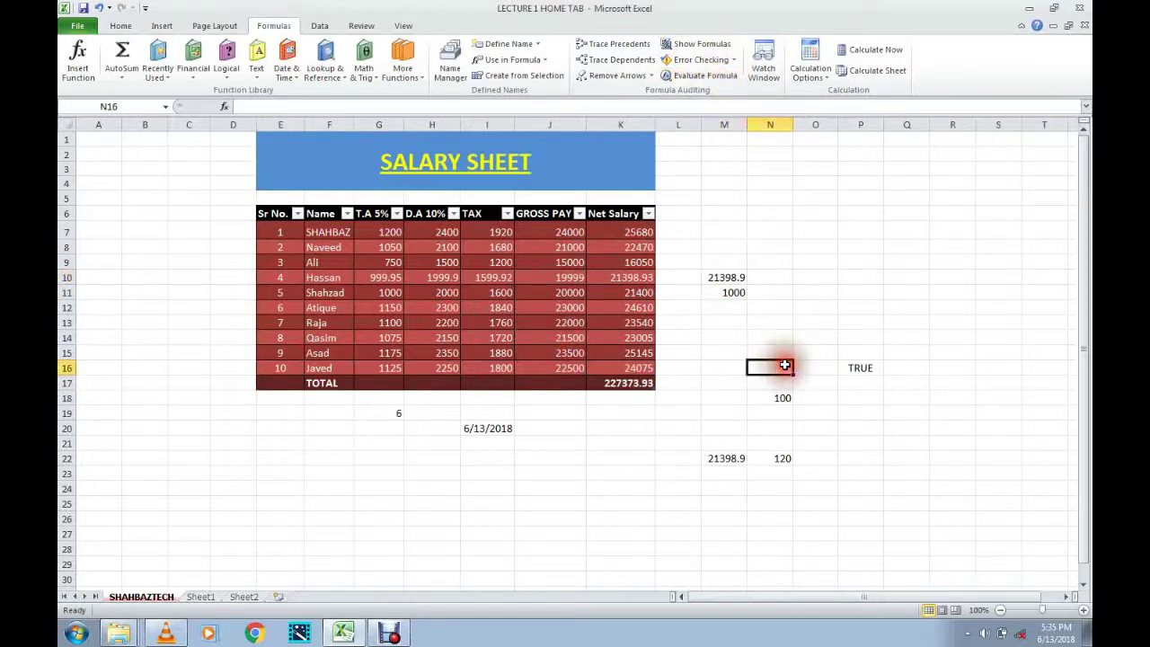
click(733, 277)
click(707, 79)
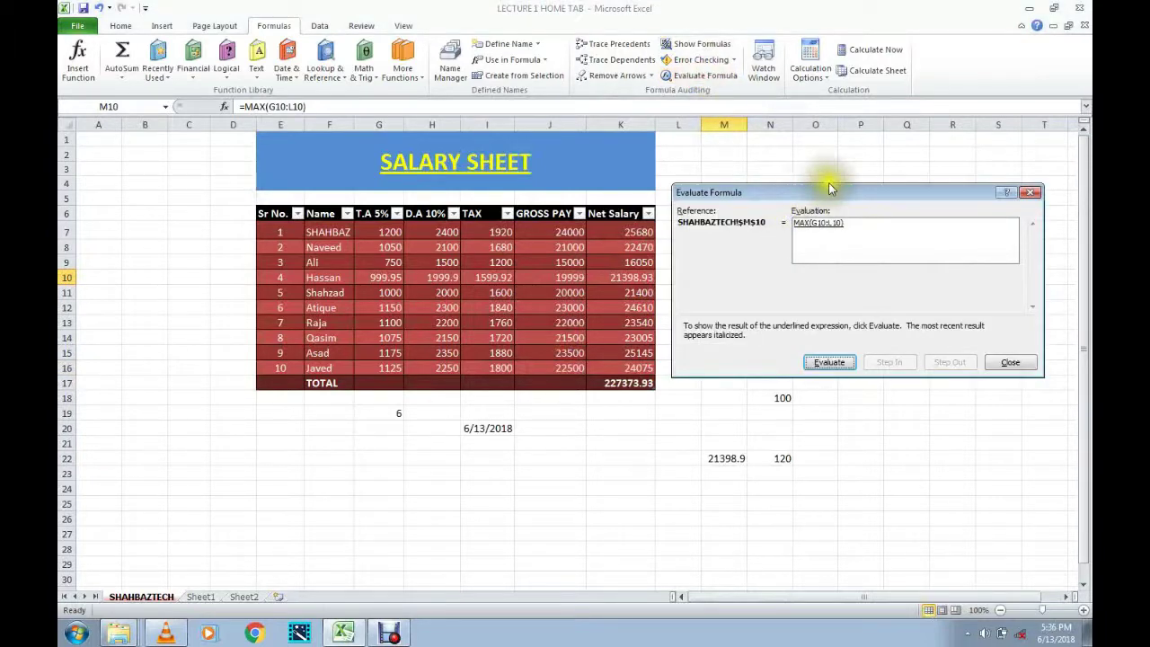
drag(835, 192, 734, 344)
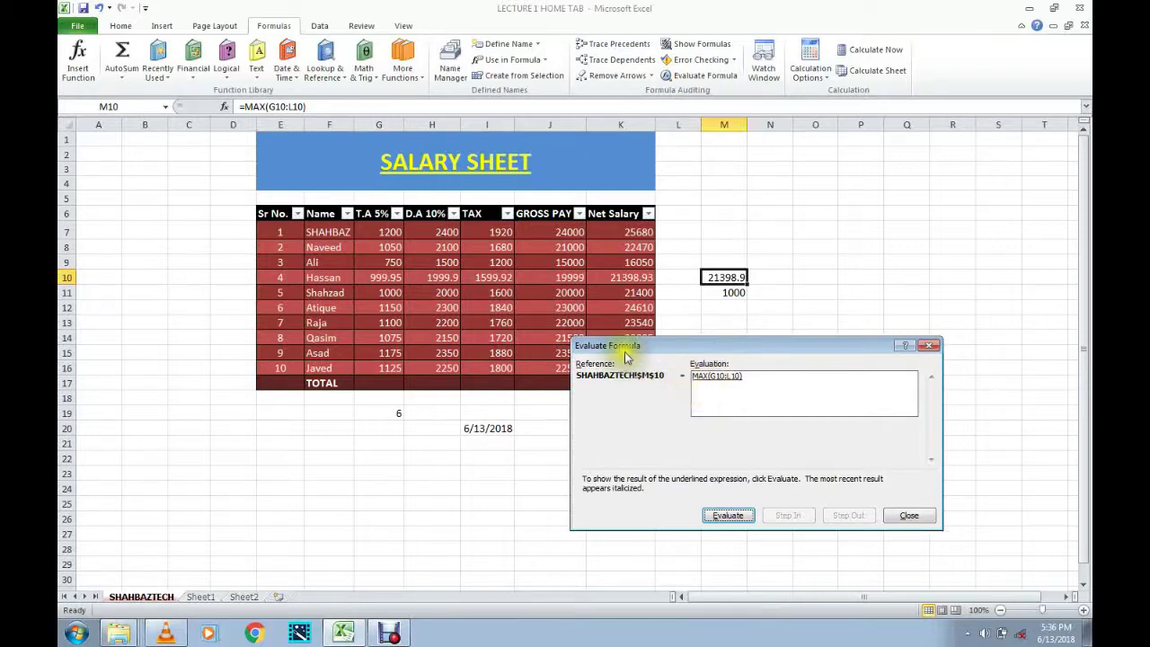
click(735, 515)
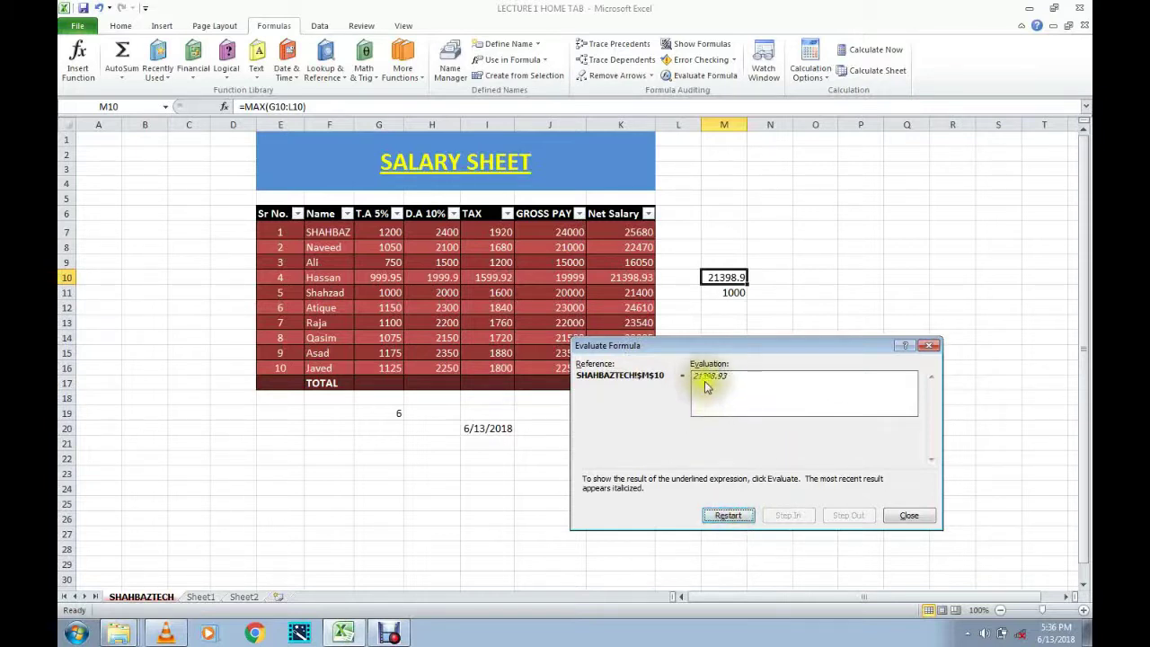
click(724, 518)
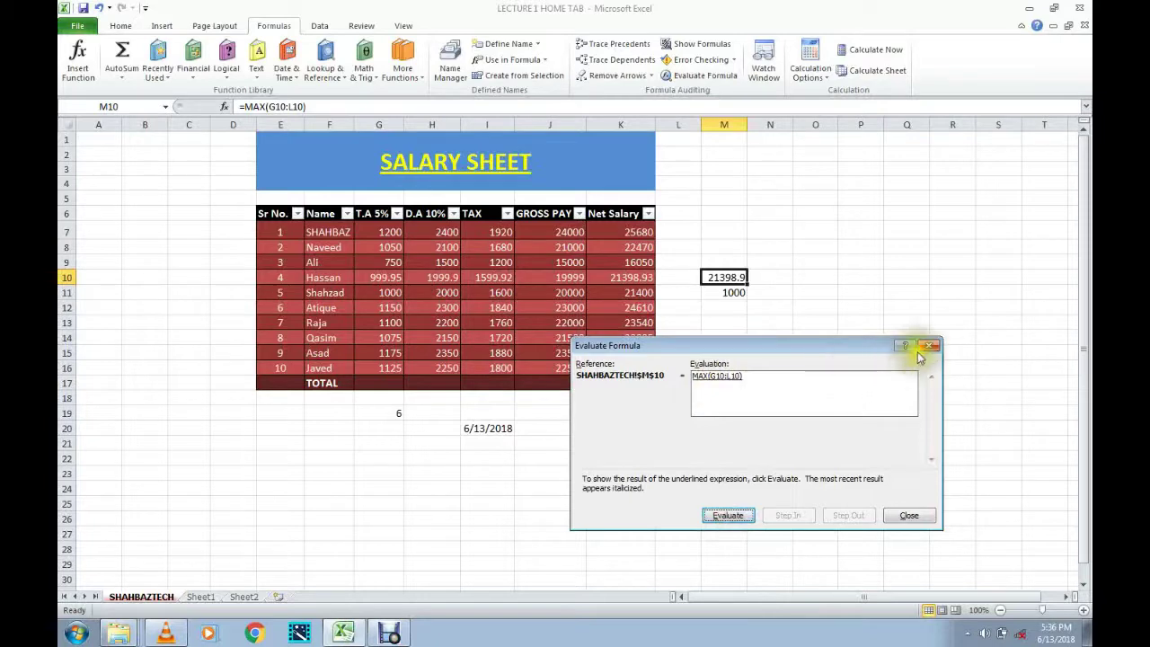
click(911, 514)
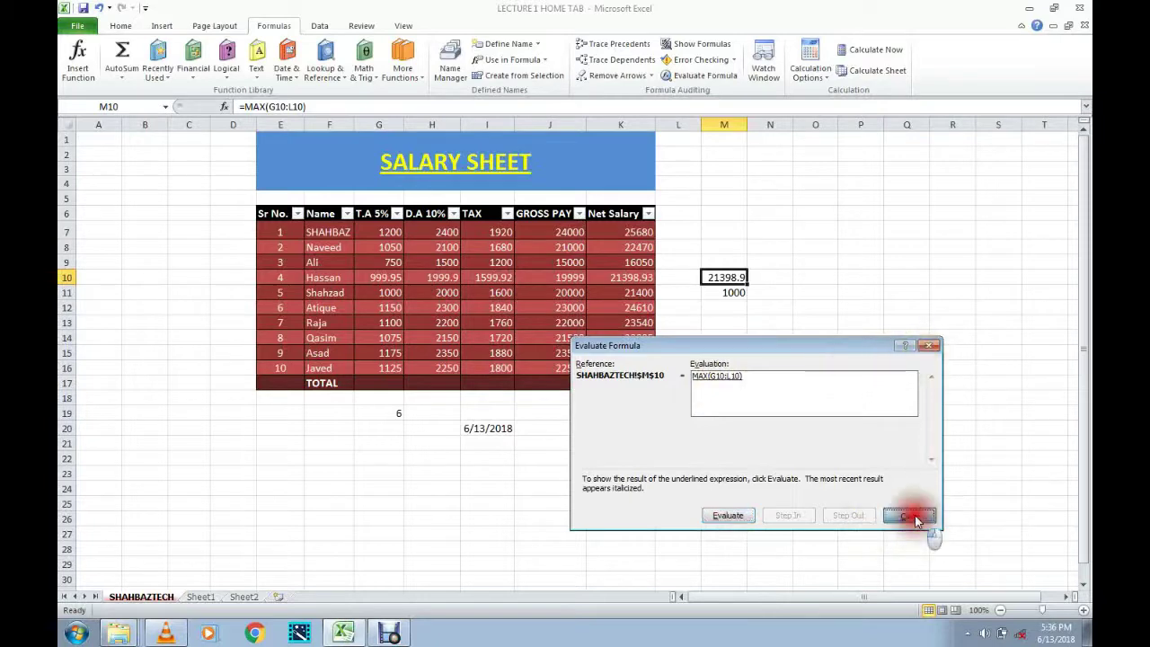
- Open the Watch Window, look through its watched cells, and enlarge it to show more rows and full formulas
click(771, 73)
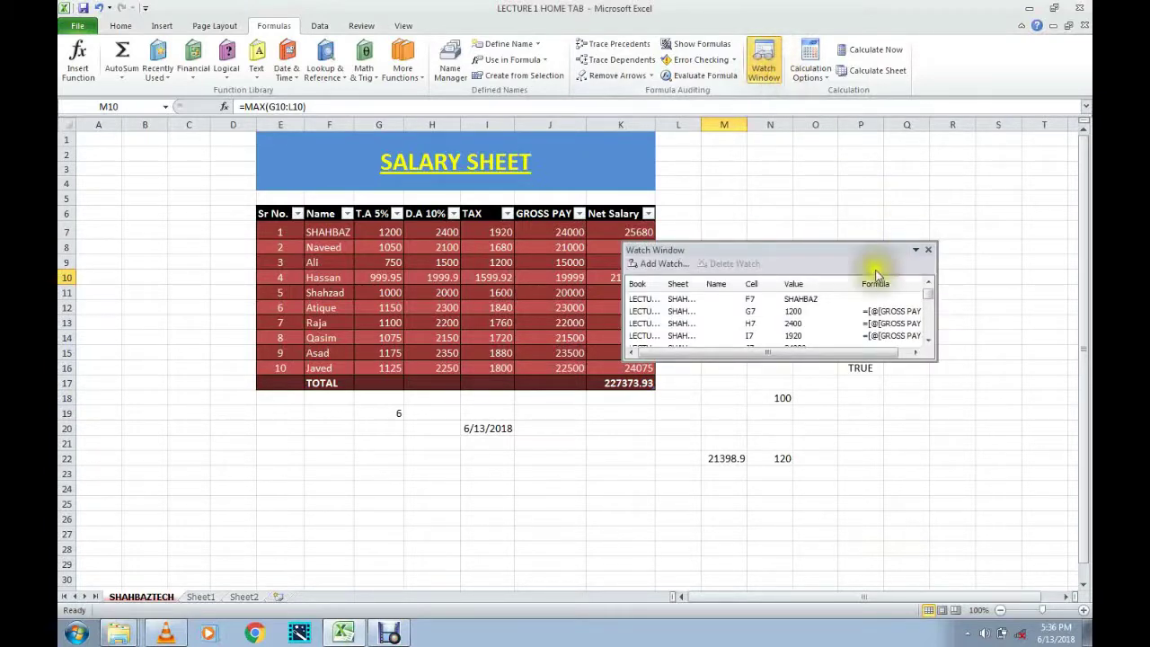
drag(863, 251, 902, 188)
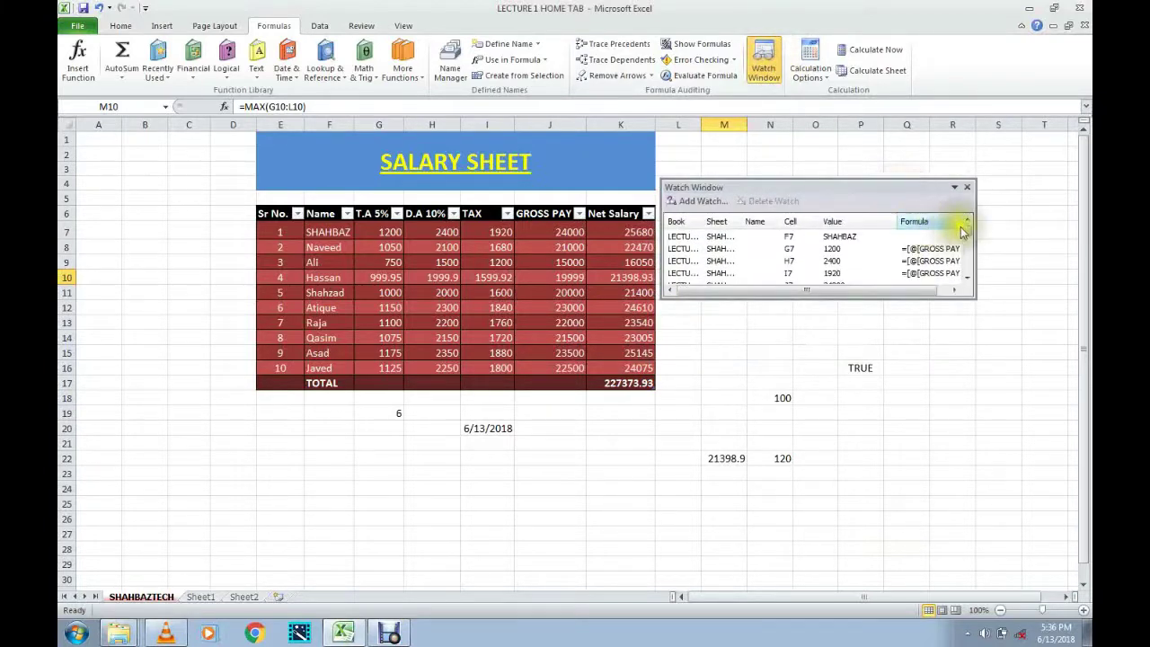
drag(964, 226, 966, 263)
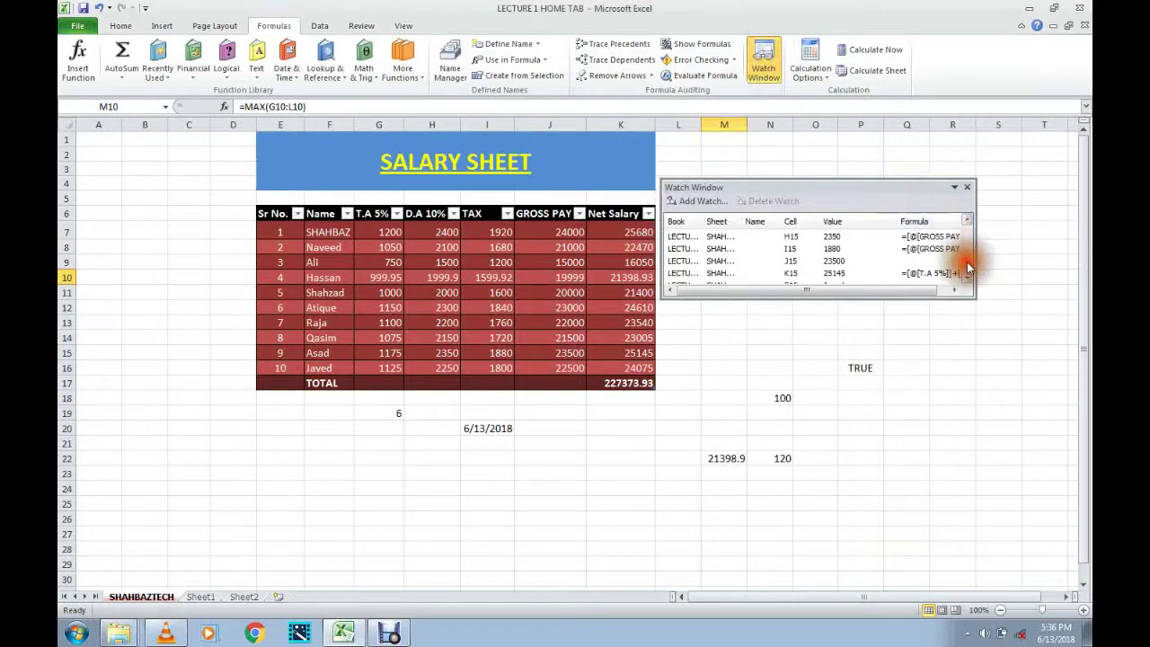
drag(968, 292, 1071, 435)
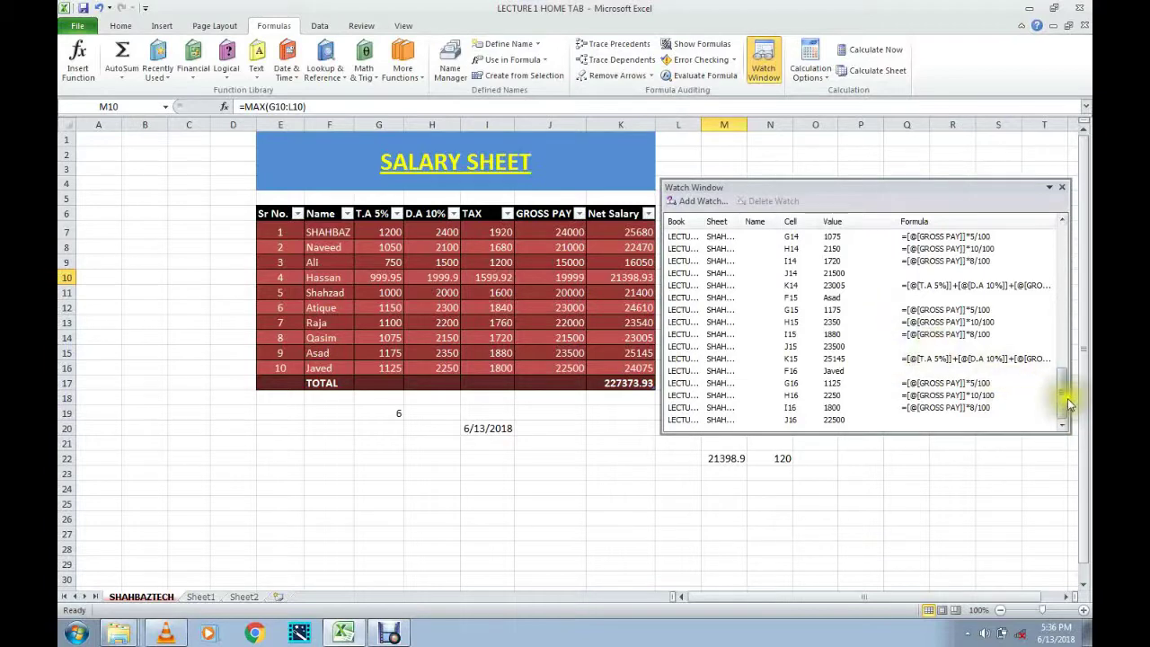
- Delete the watches on cells J16, J15, K14 and F15 from the Watch Window
click(734, 424)
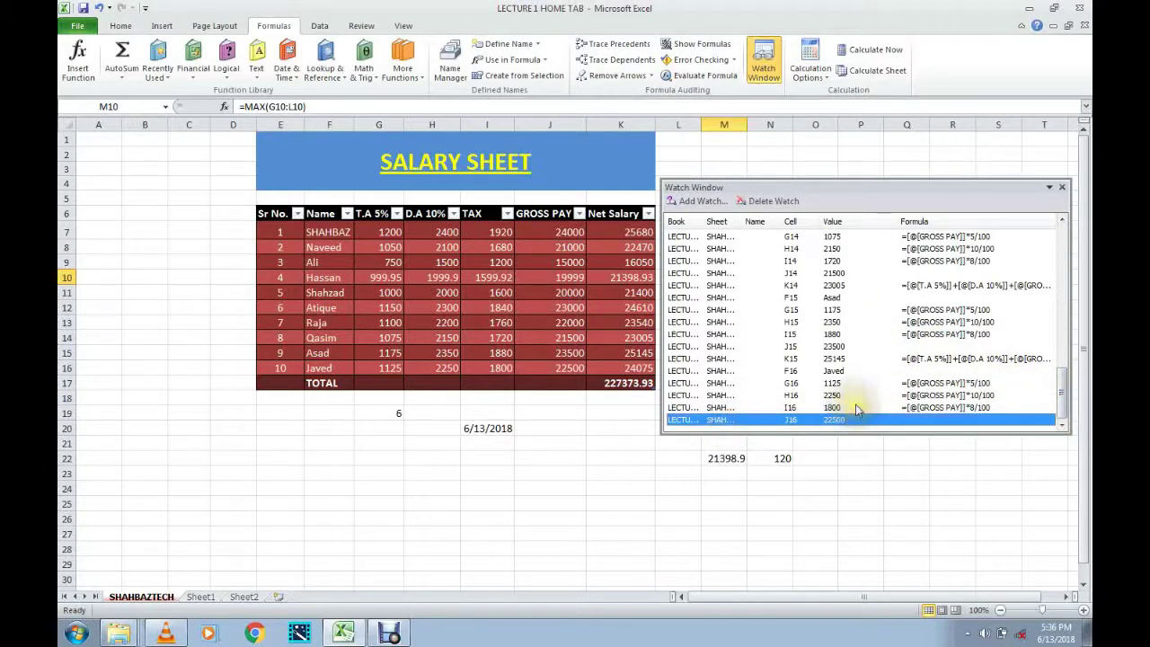
click(818, 420)
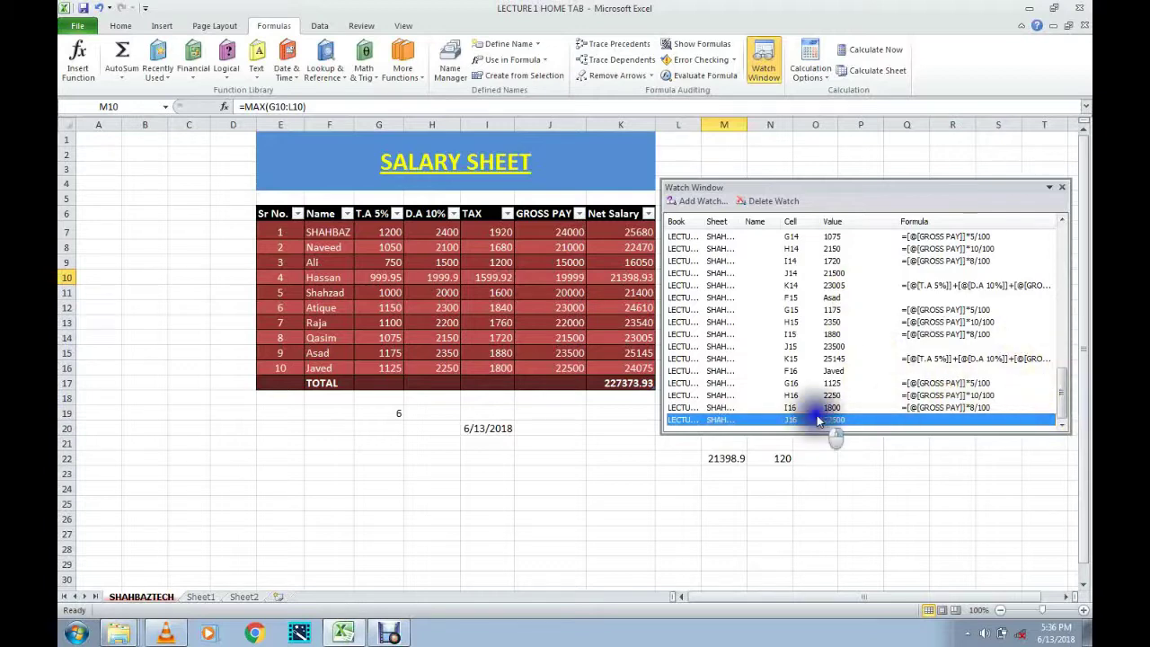
click(771, 201)
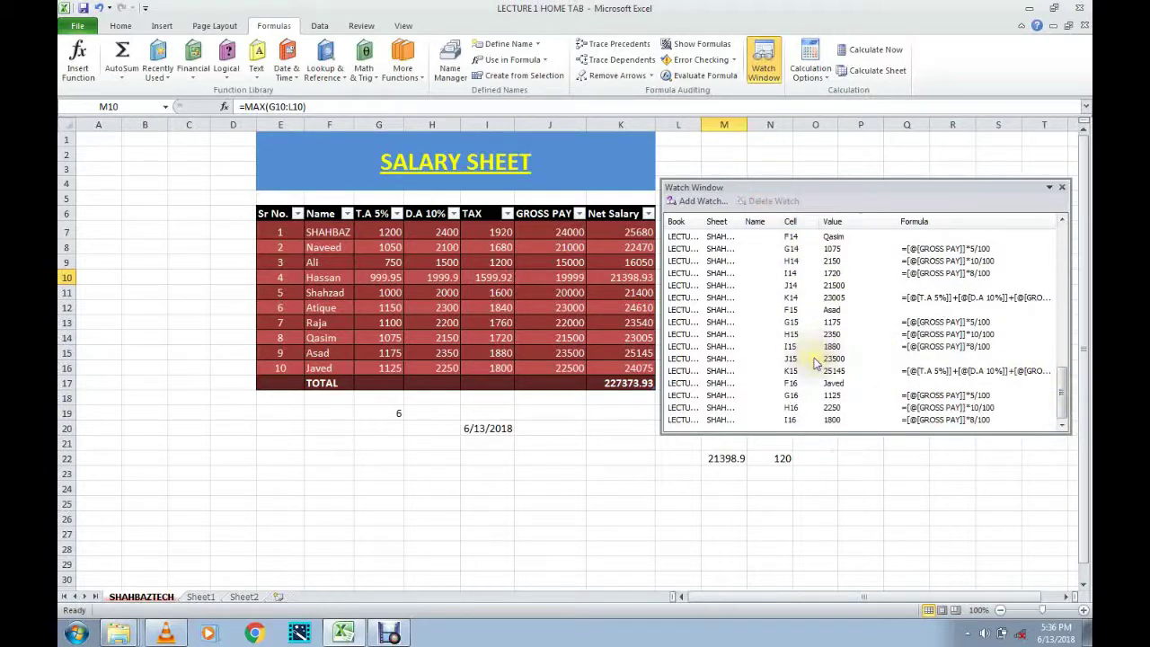
click(809, 358)
click(771, 202)
click(802, 312)
click(770, 201)
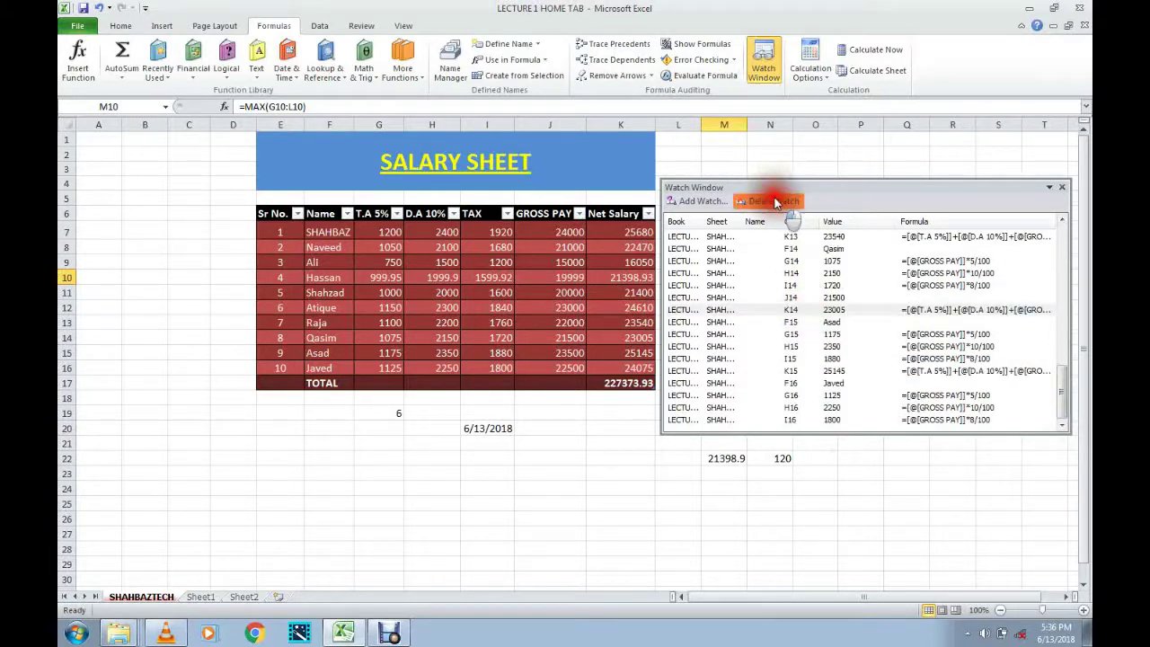
click(821, 318)
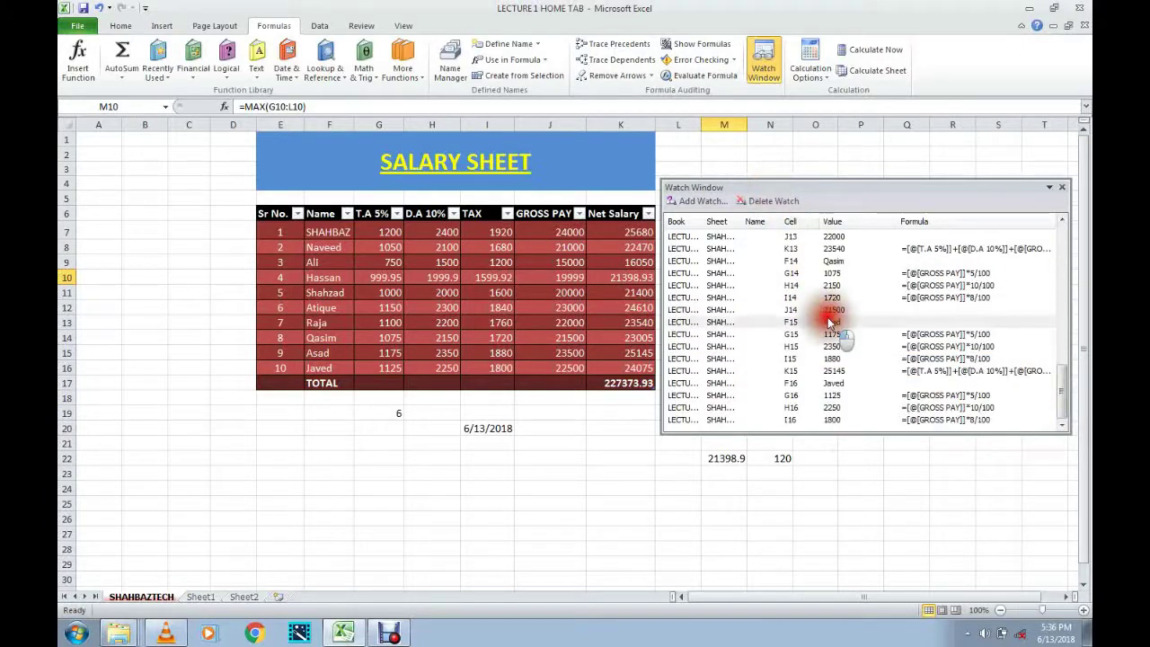
click(778, 202)
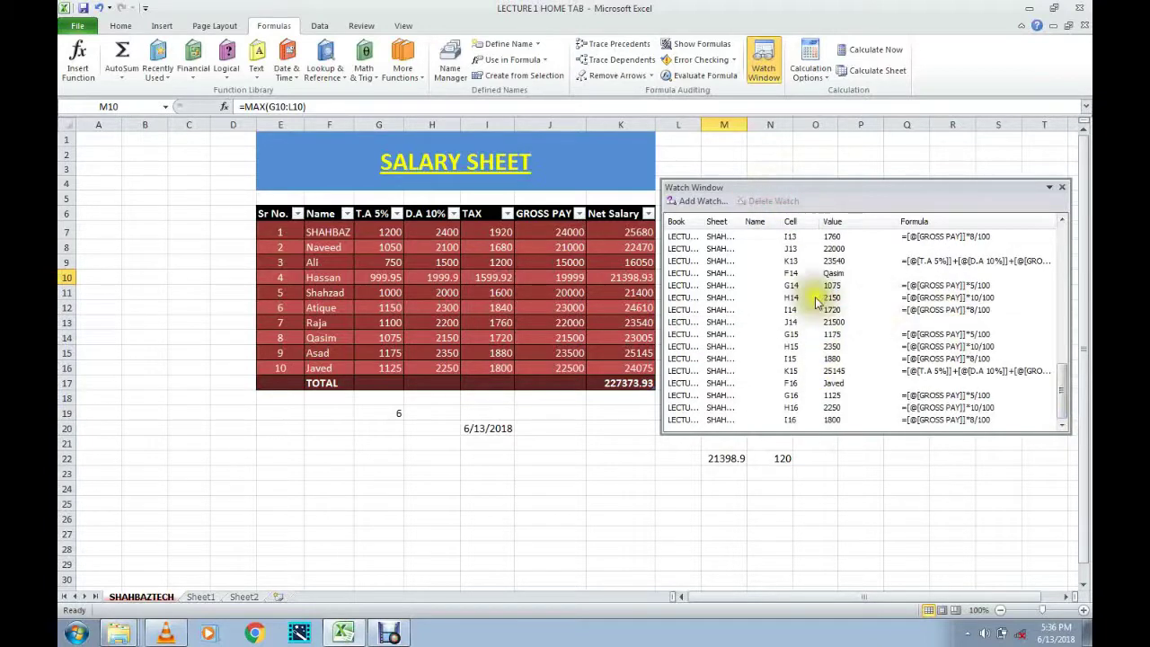
- Add a watch on the Net Salary total in K17, check its entry in the list, and close the Watch Window
click(791, 286)
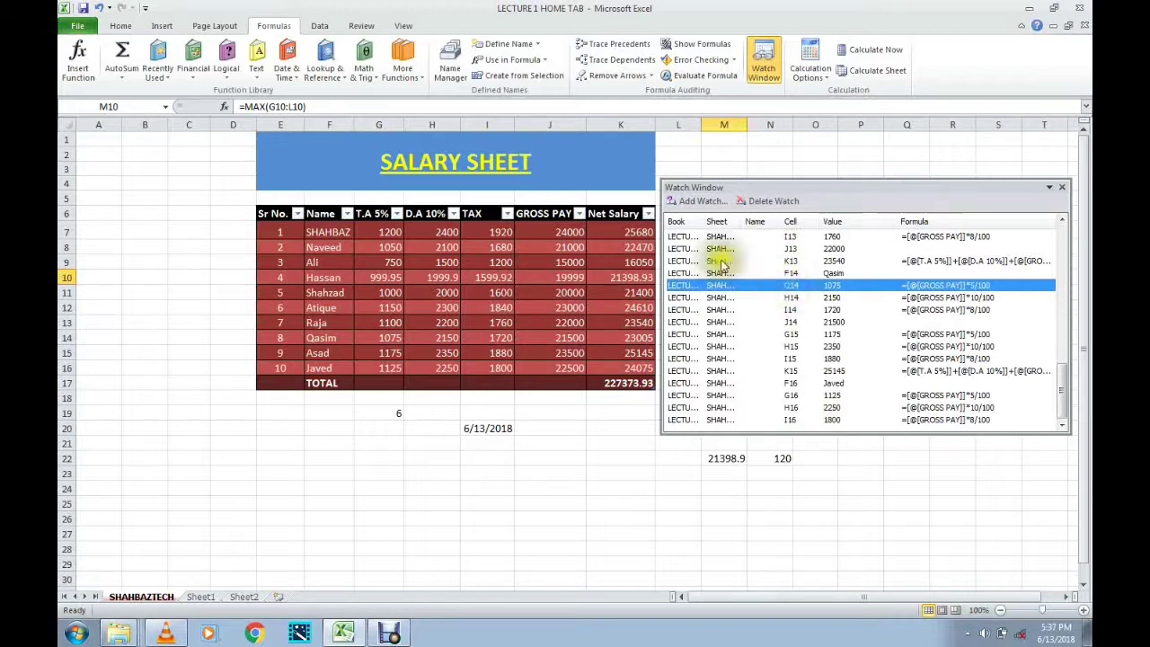
click(703, 201)
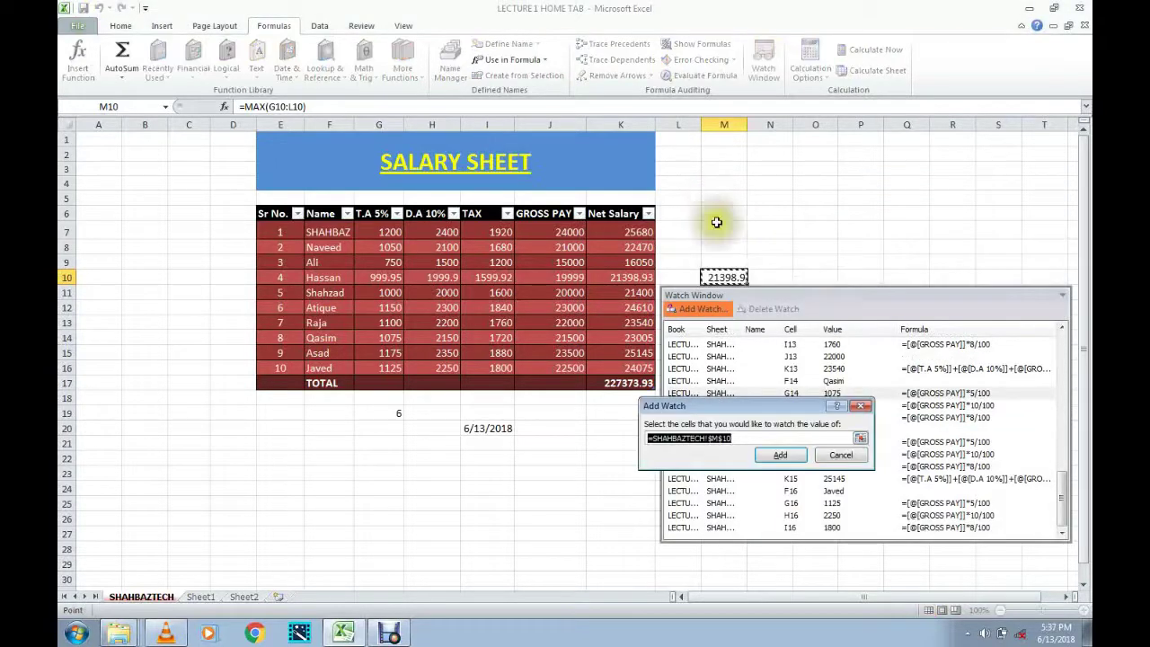
click(634, 383)
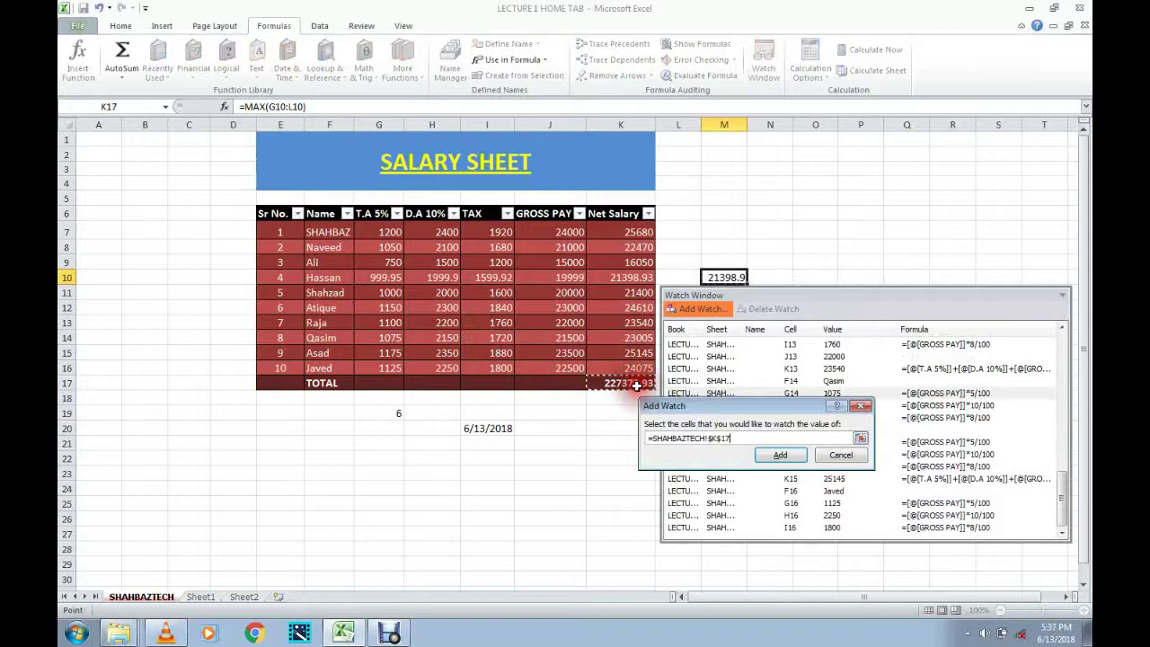
click(794, 454)
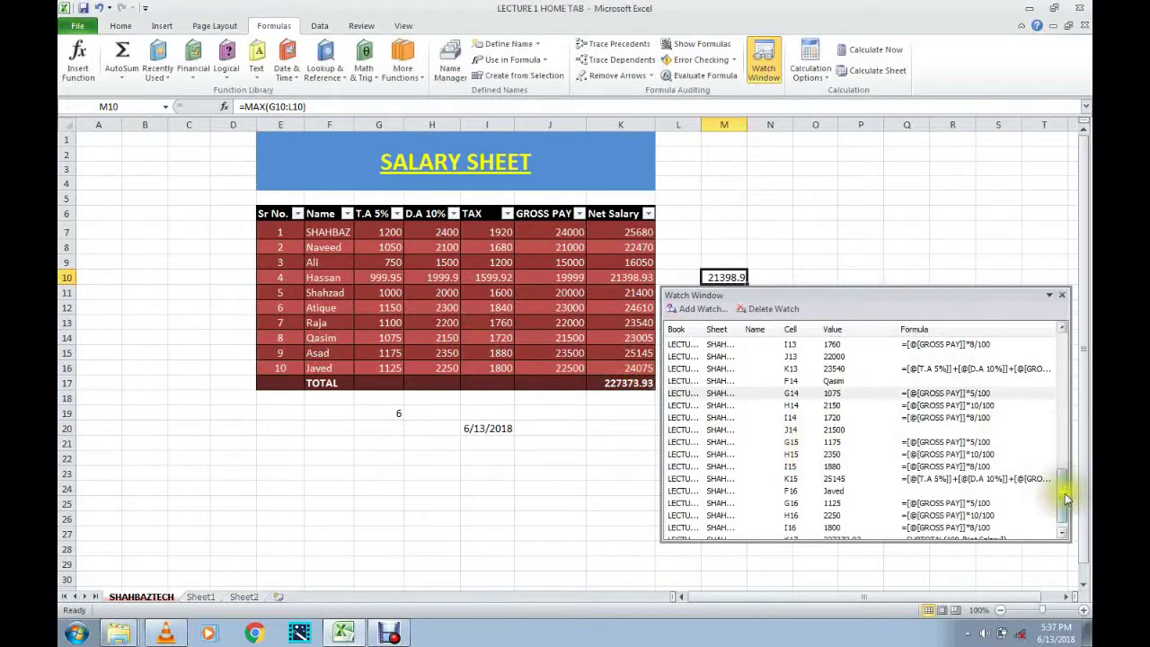
click(1062, 534)
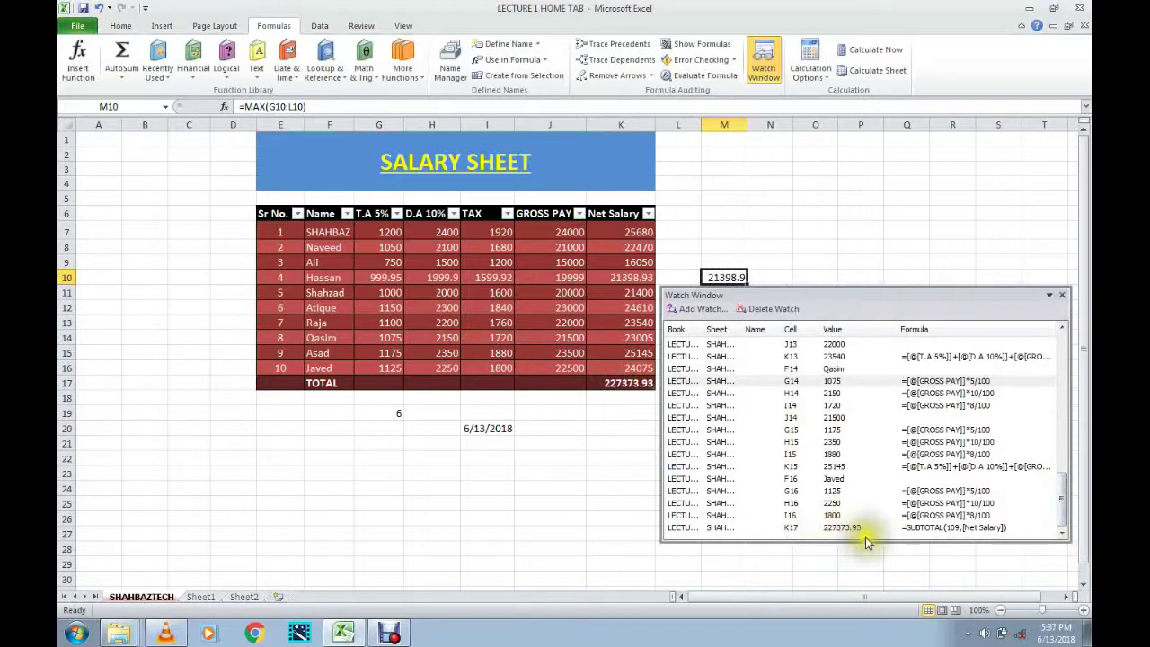
click(1065, 299)
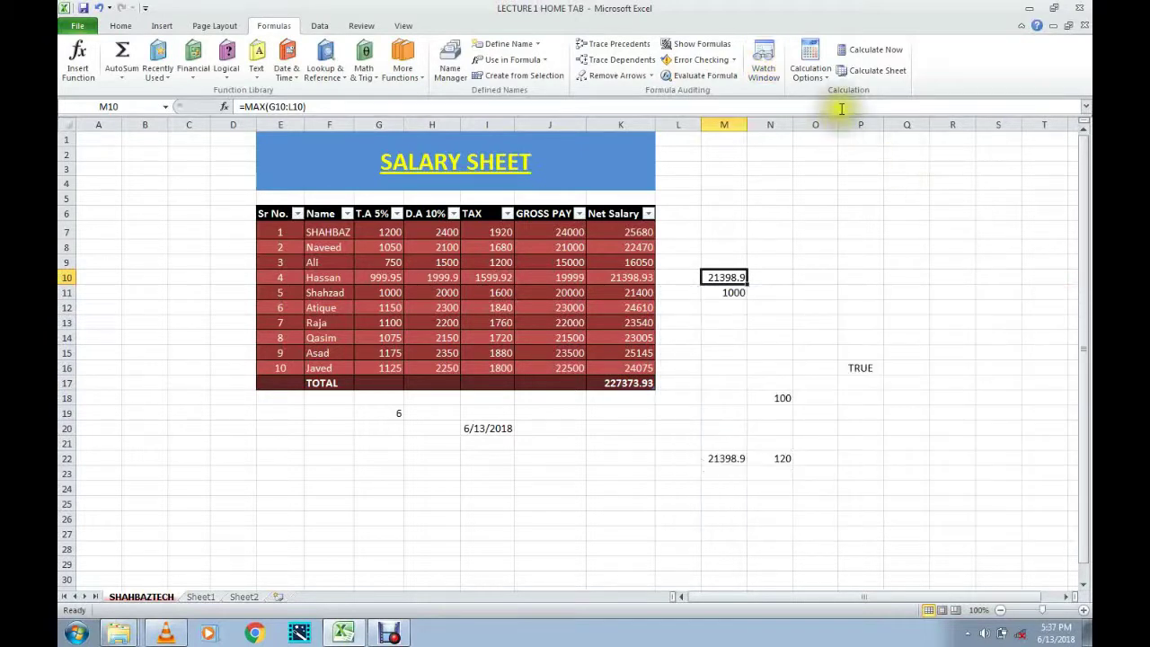
click(822, 81)
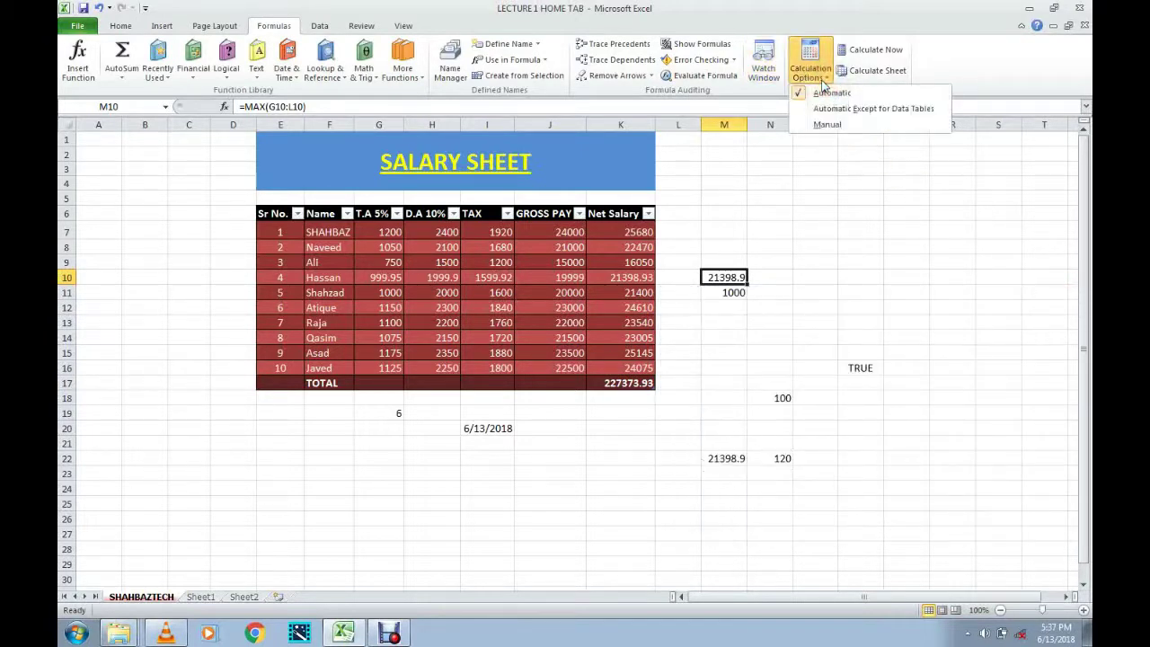
click(758, 293)
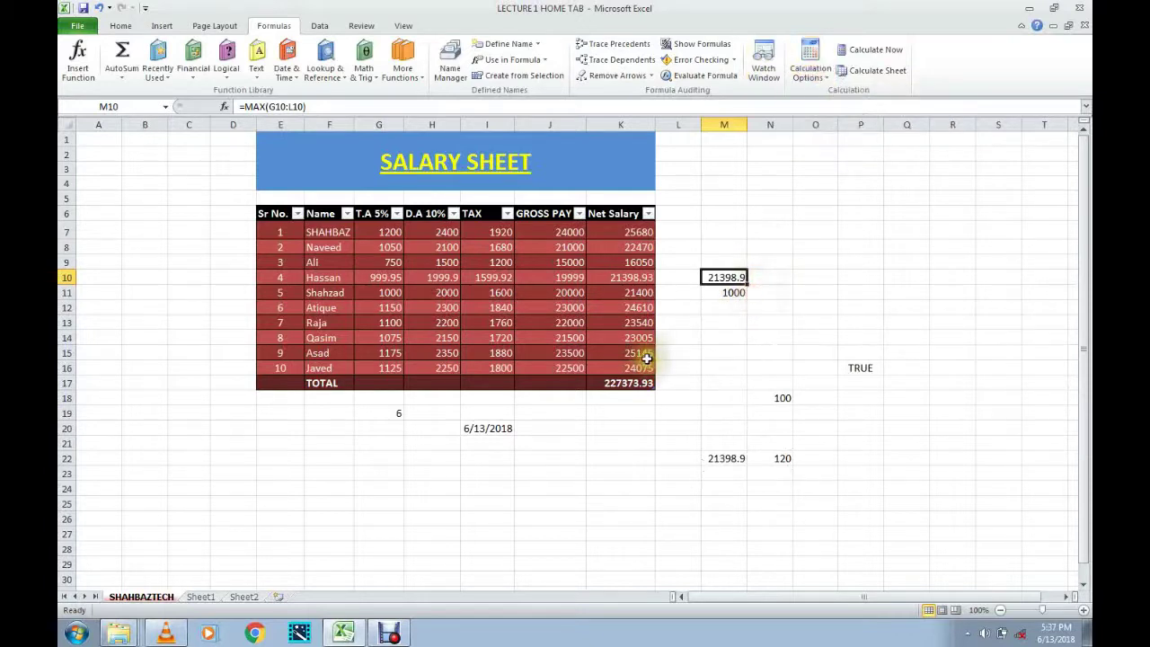
click(628, 383)
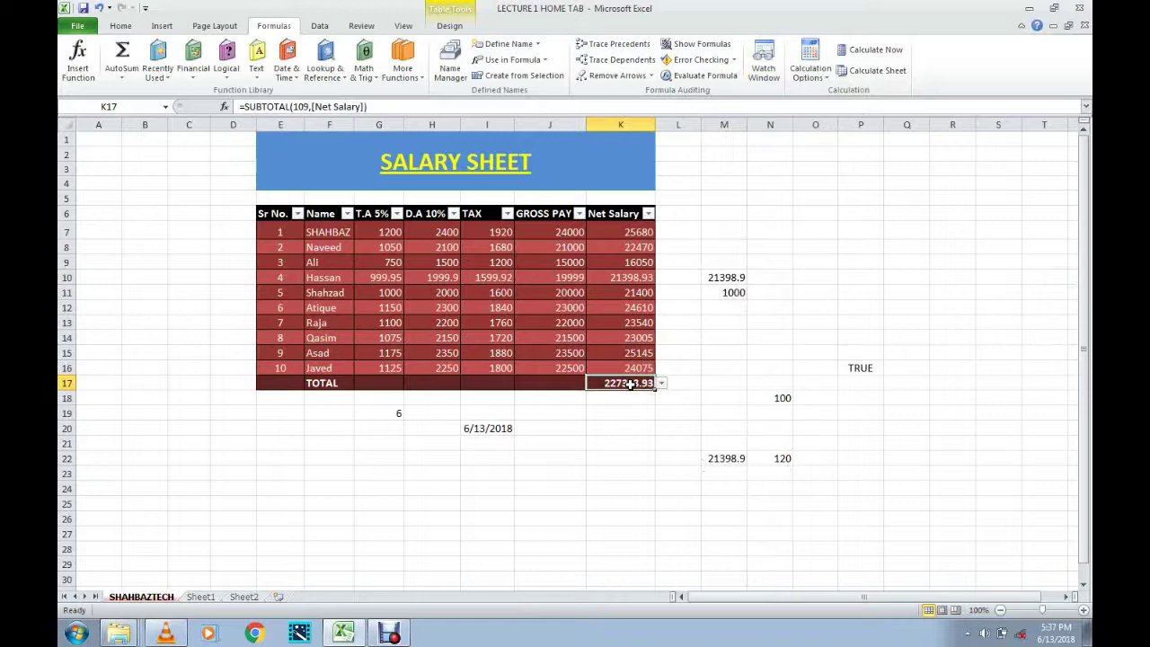
click(732, 278)
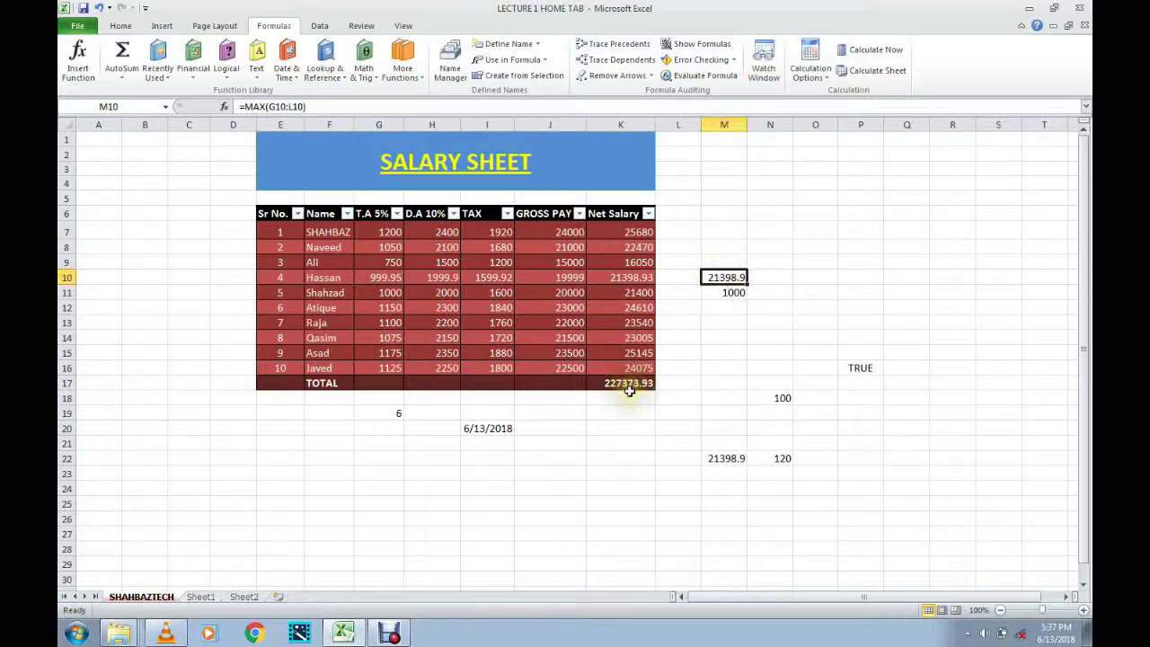
click(629, 397)
- Set the workbook's calculation mode to Manual
click(812, 70)
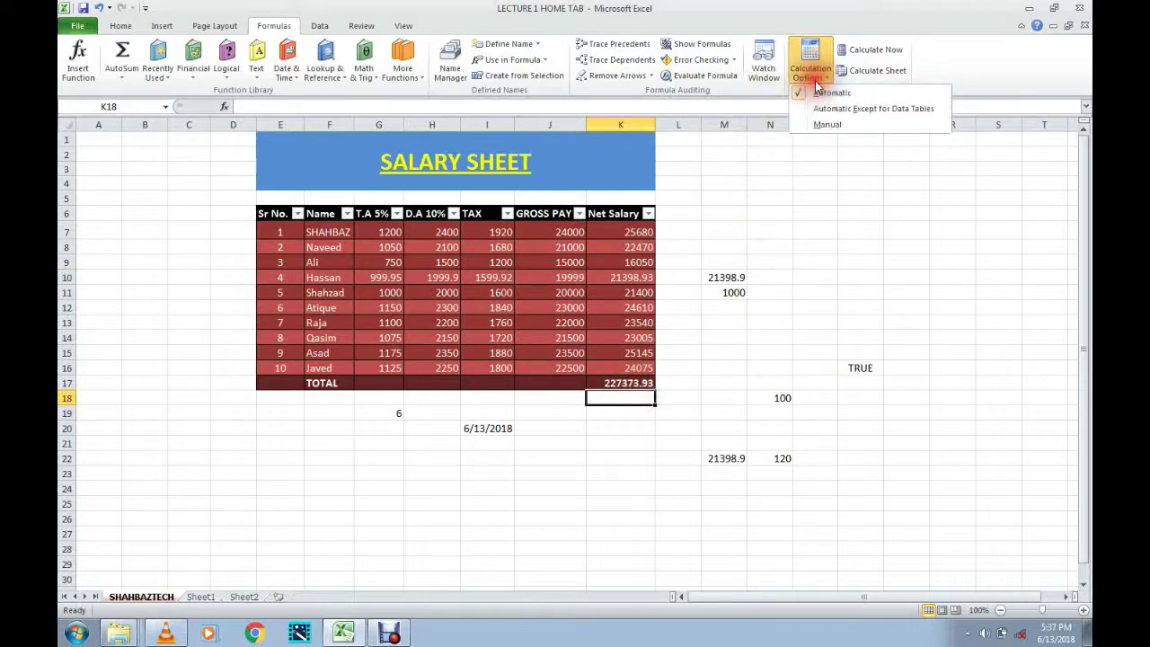
click(823, 123)
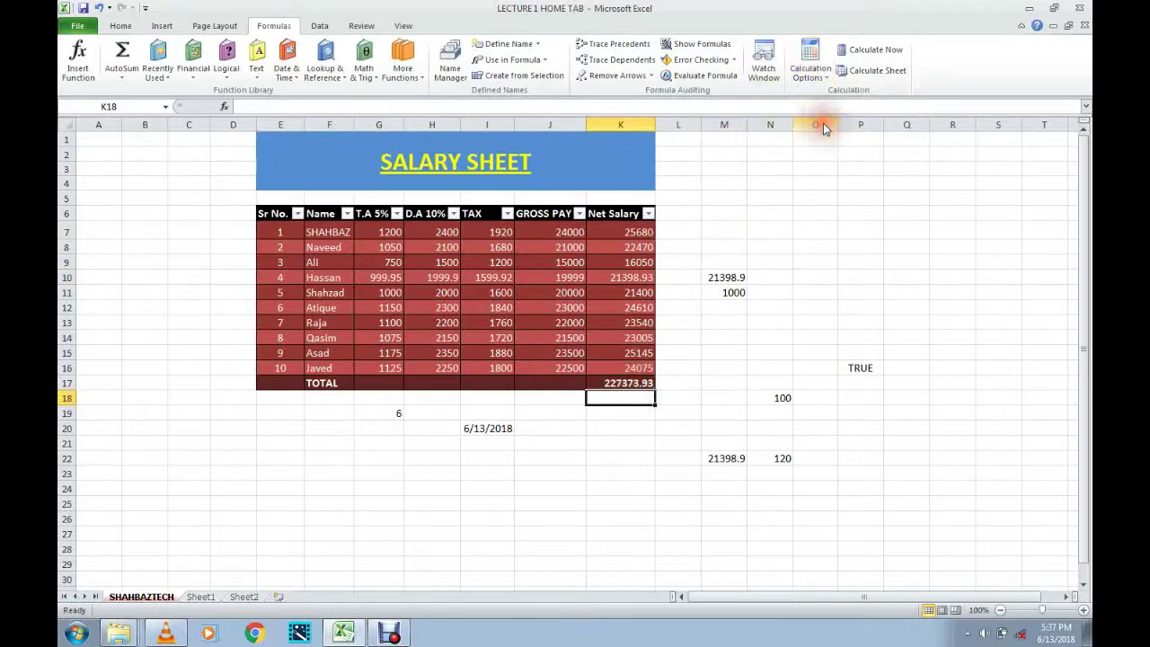
- Inspect the formulas behind the Net Salary total in K17, net salaries K7 and K15, and the sum in N18
click(619, 383)
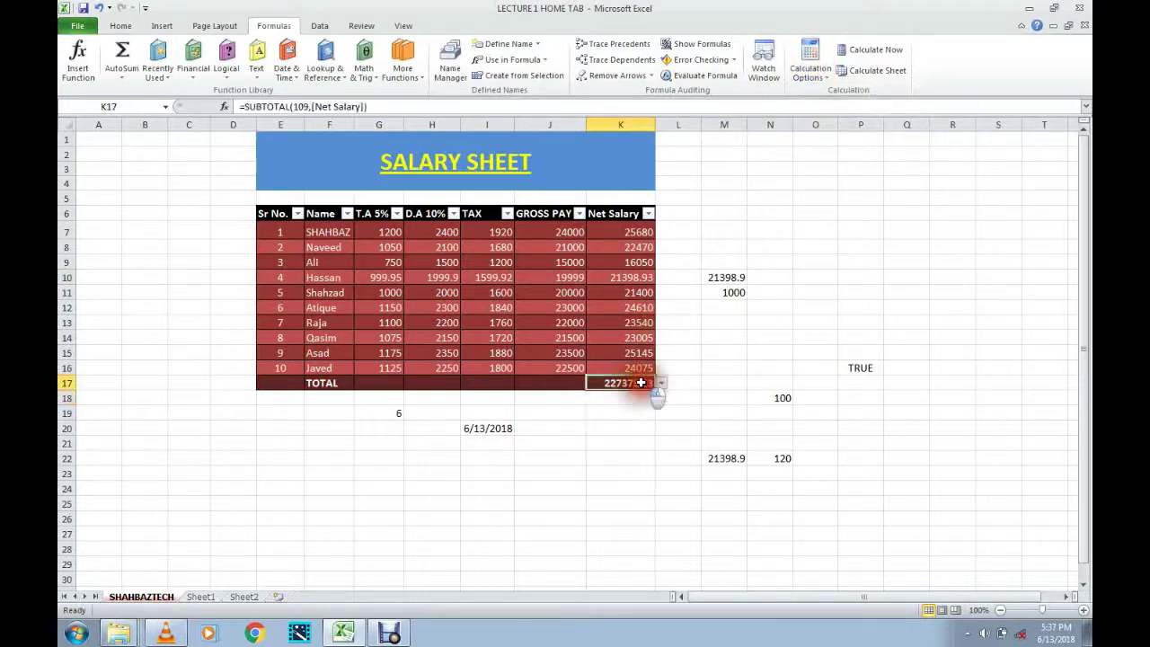
double_click(644, 232)
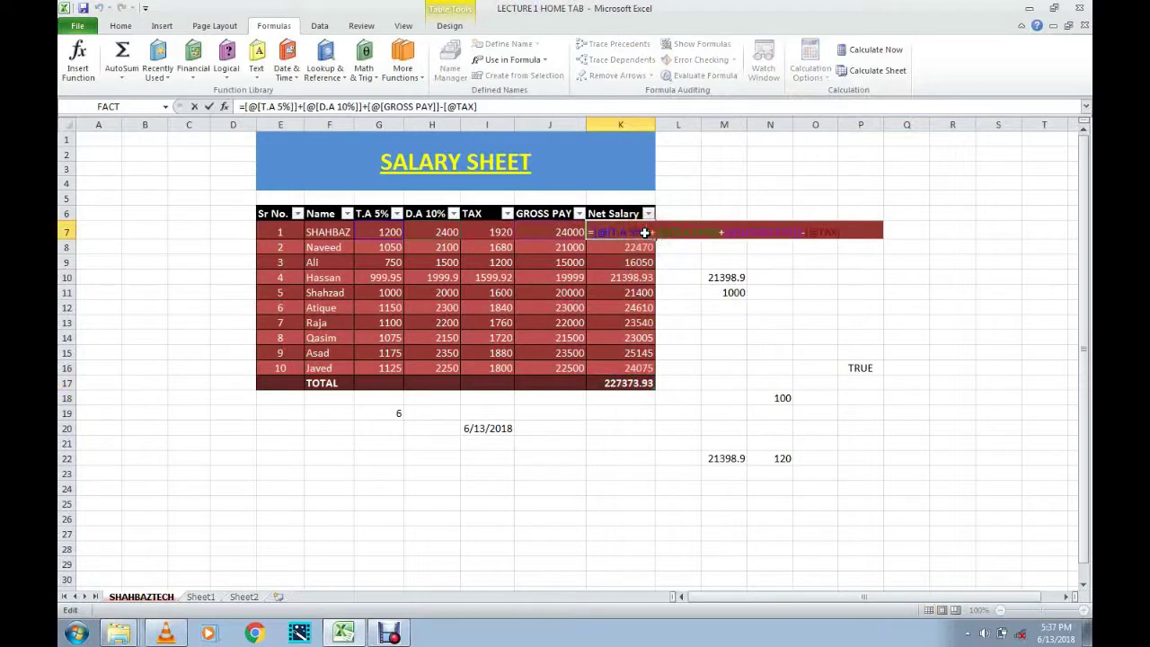
click(694, 278)
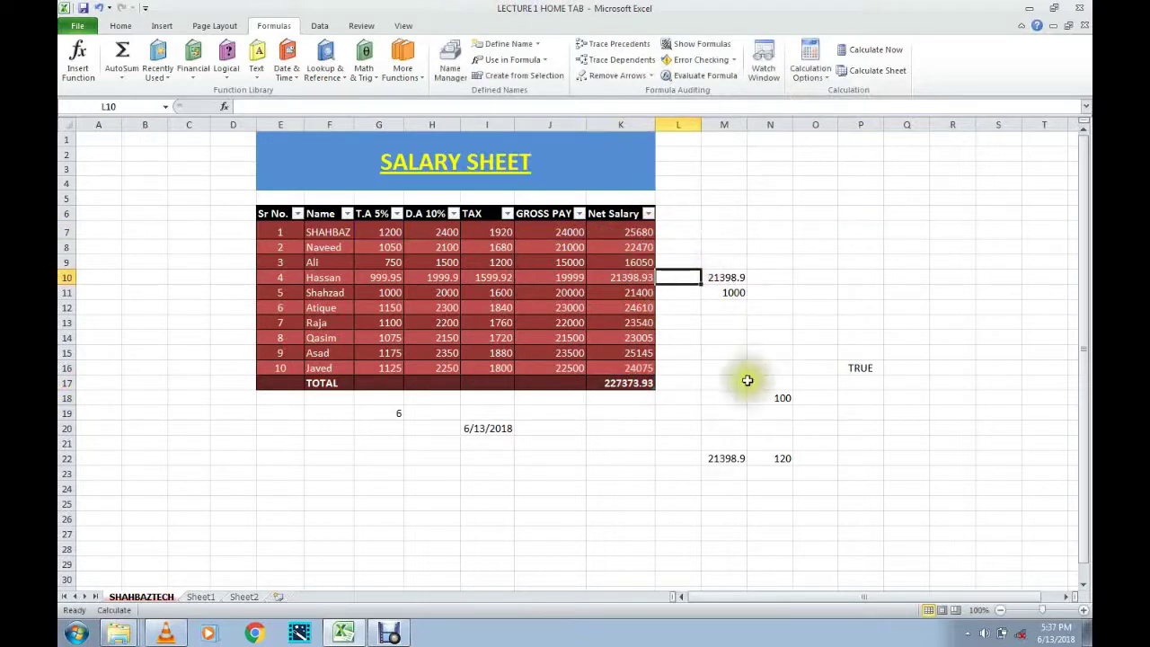
click(789, 399)
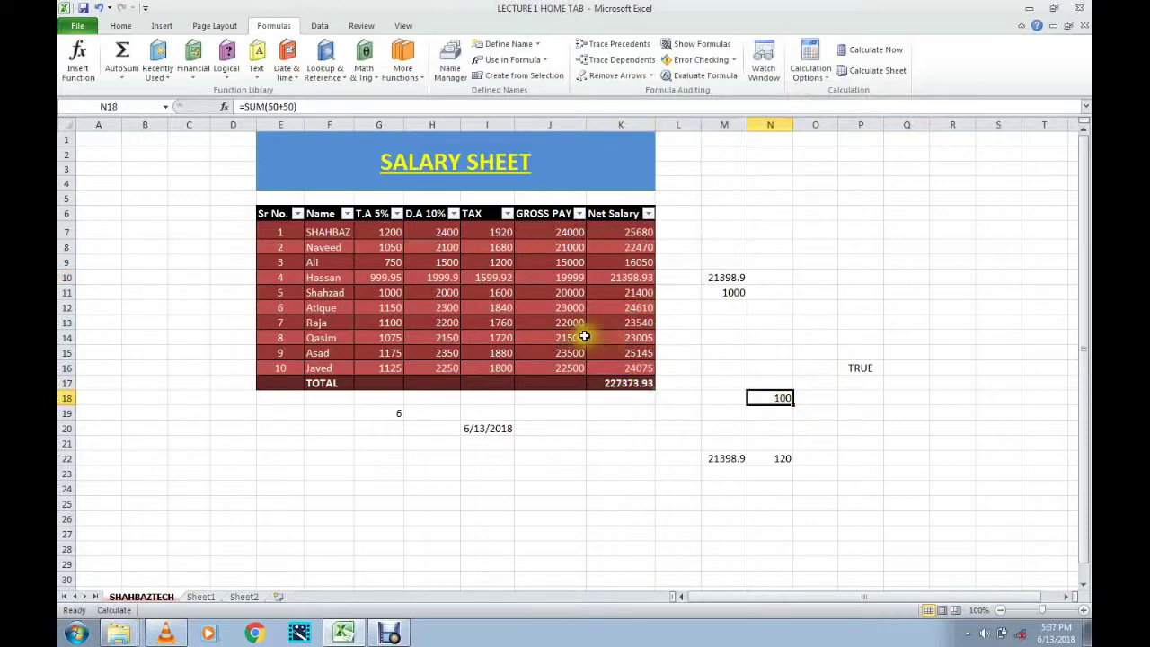
click(647, 354)
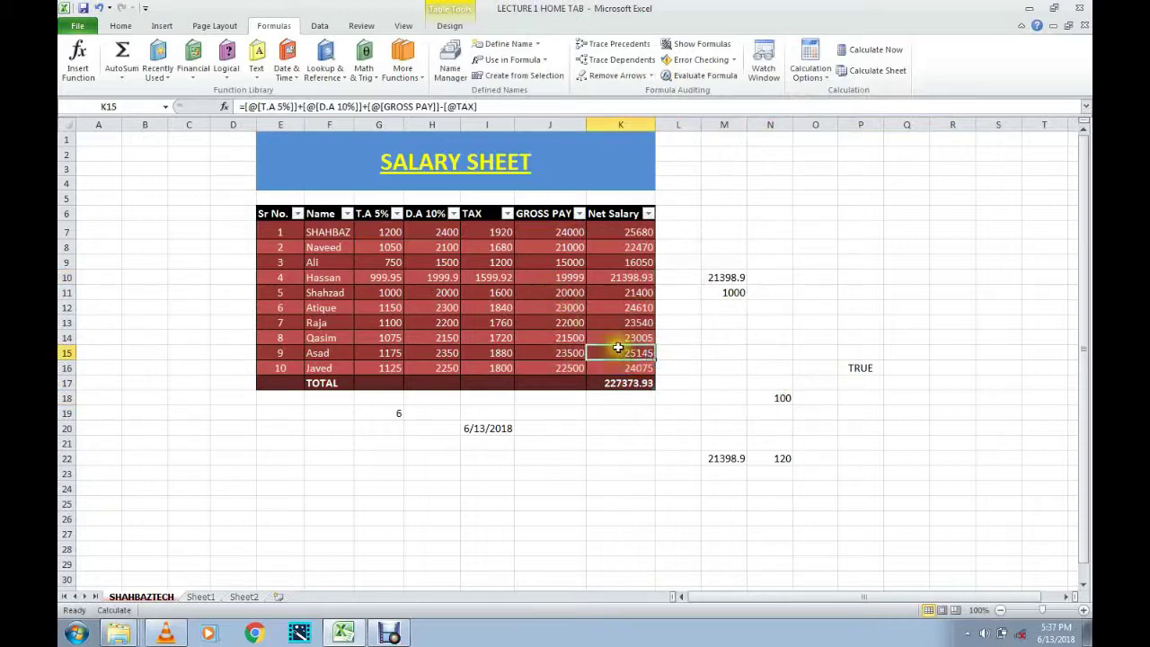
- Change the TAX column formula to =[@[GROSS PAY]]*5/100 through cell I7 and check the Net Salary total in K17
click(501, 231)
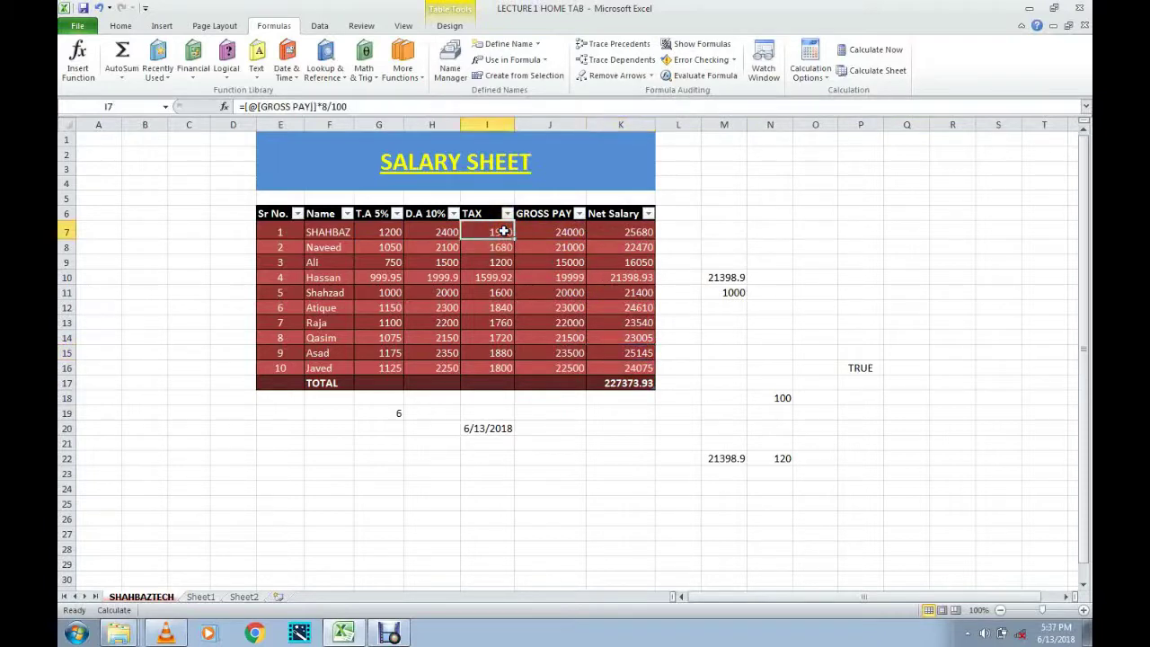
double_click(503, 231)
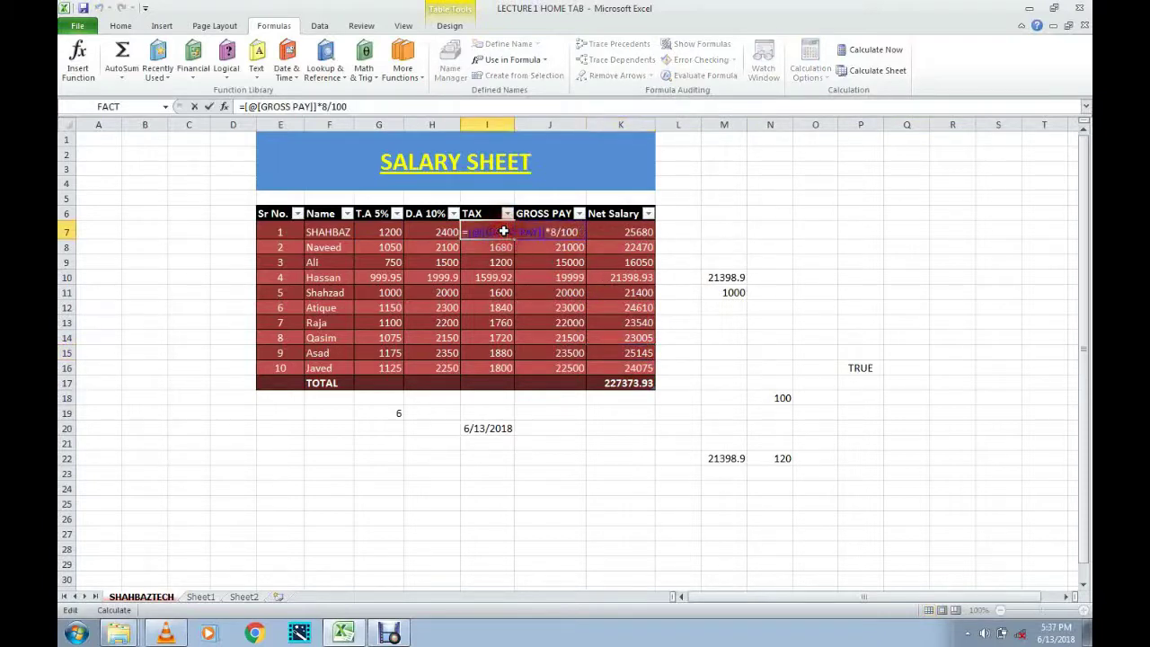
click(557, 231)
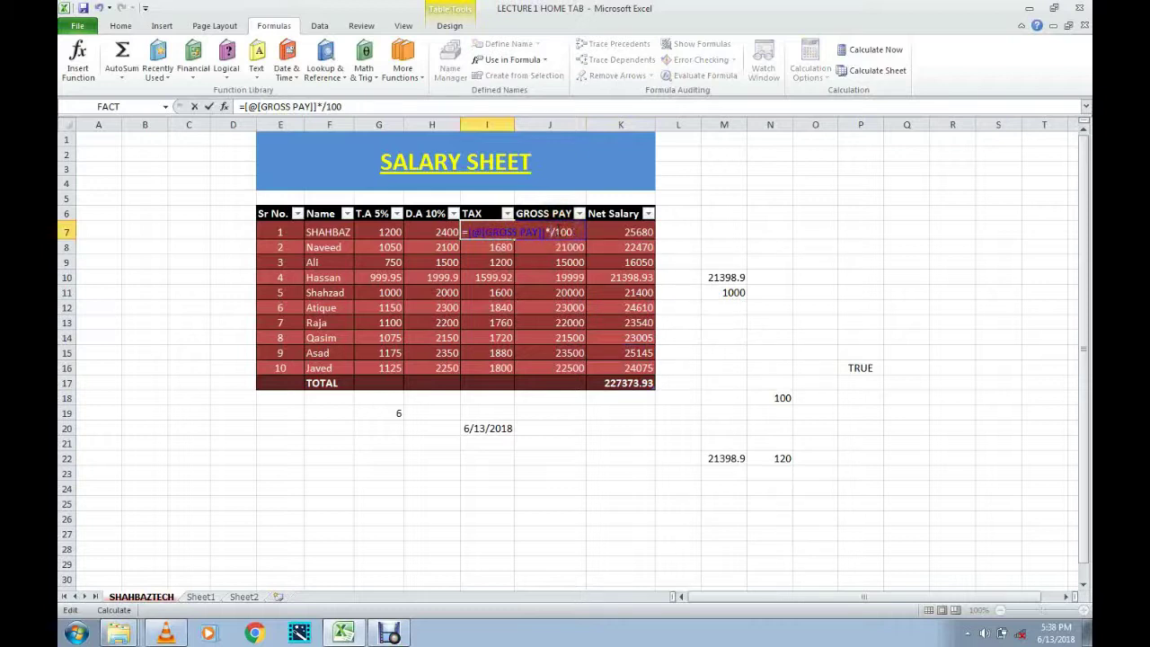
click(712, 196)
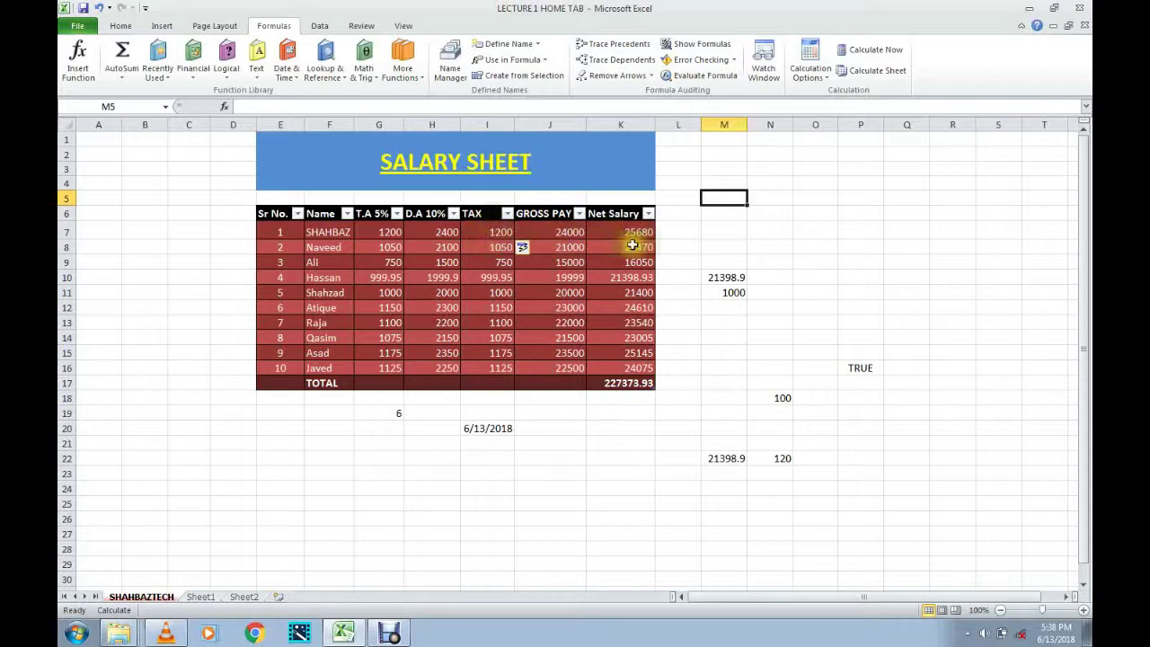
click(626, 385)
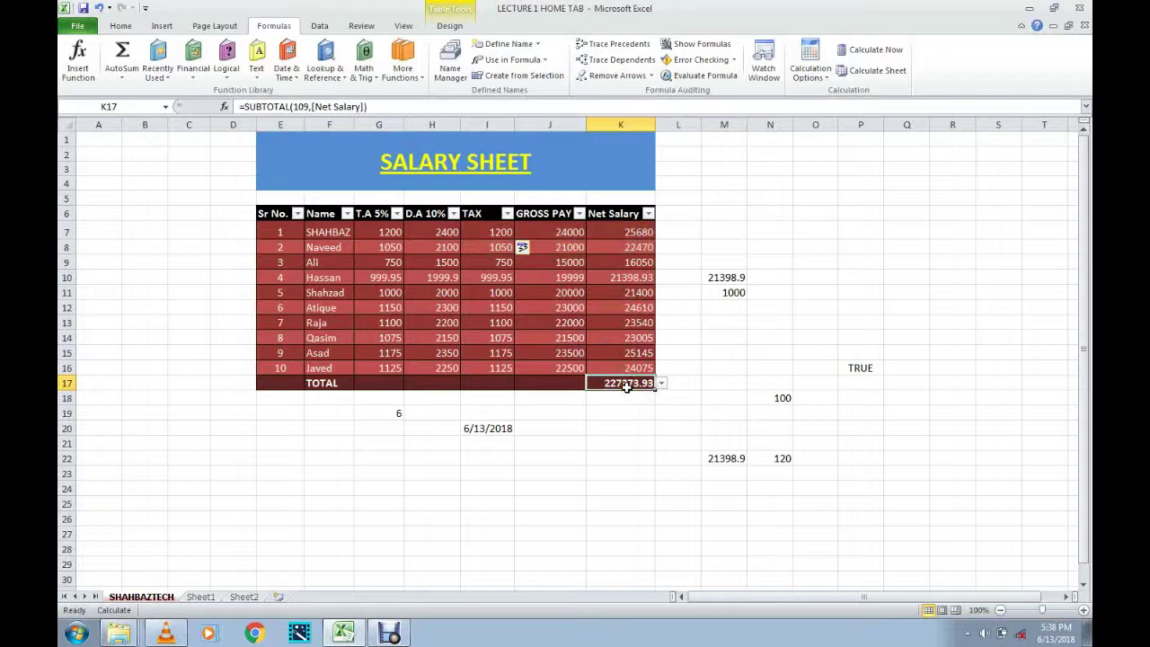
- Restore the TAX column formula to =[@[GROSS PAY]]*8/100 through cell I7
double_click(500, 232)
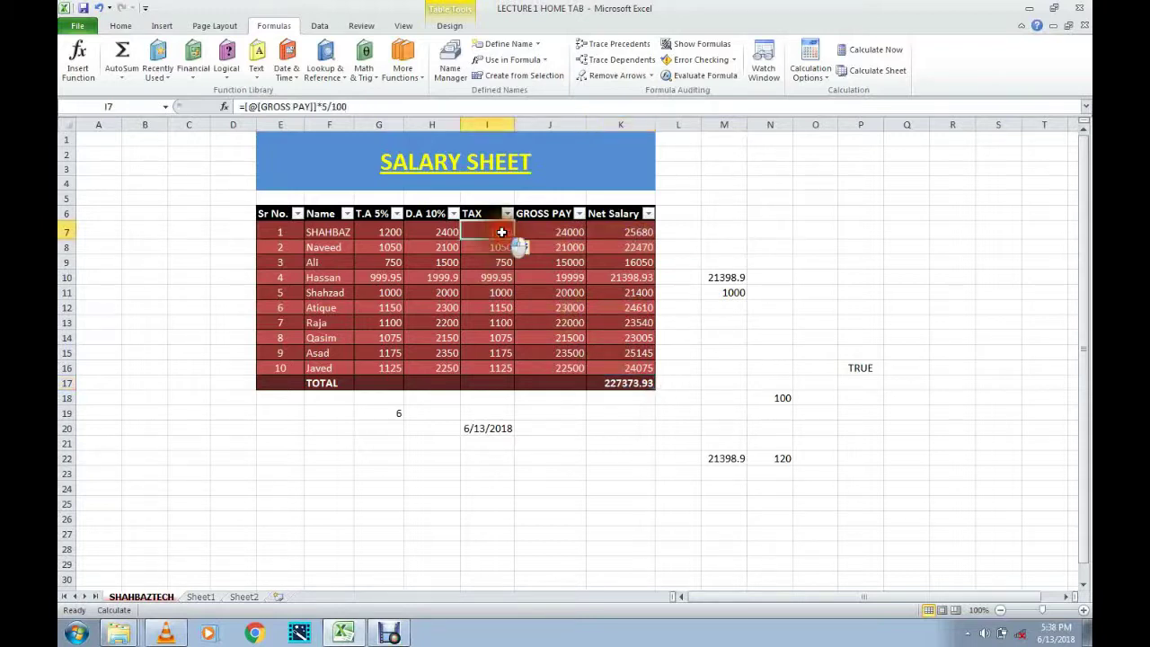
click(555, 235)
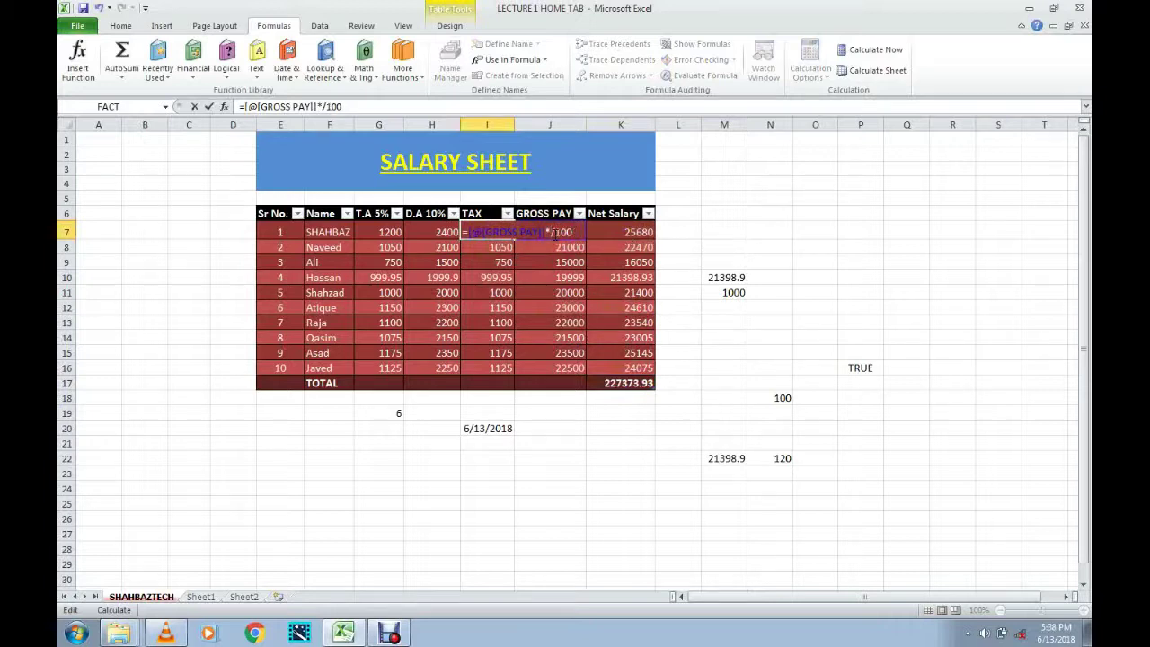
key(Return)
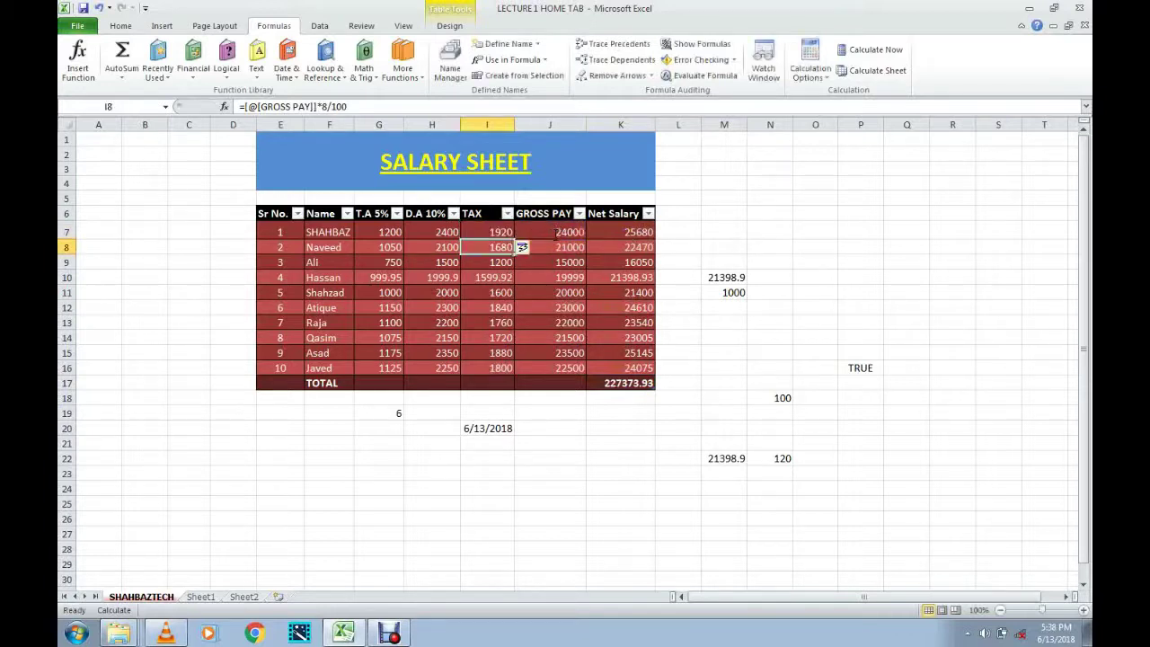
click(727, 212)
- Set the workbook's calculation mode to Automatic
click(810, 67)
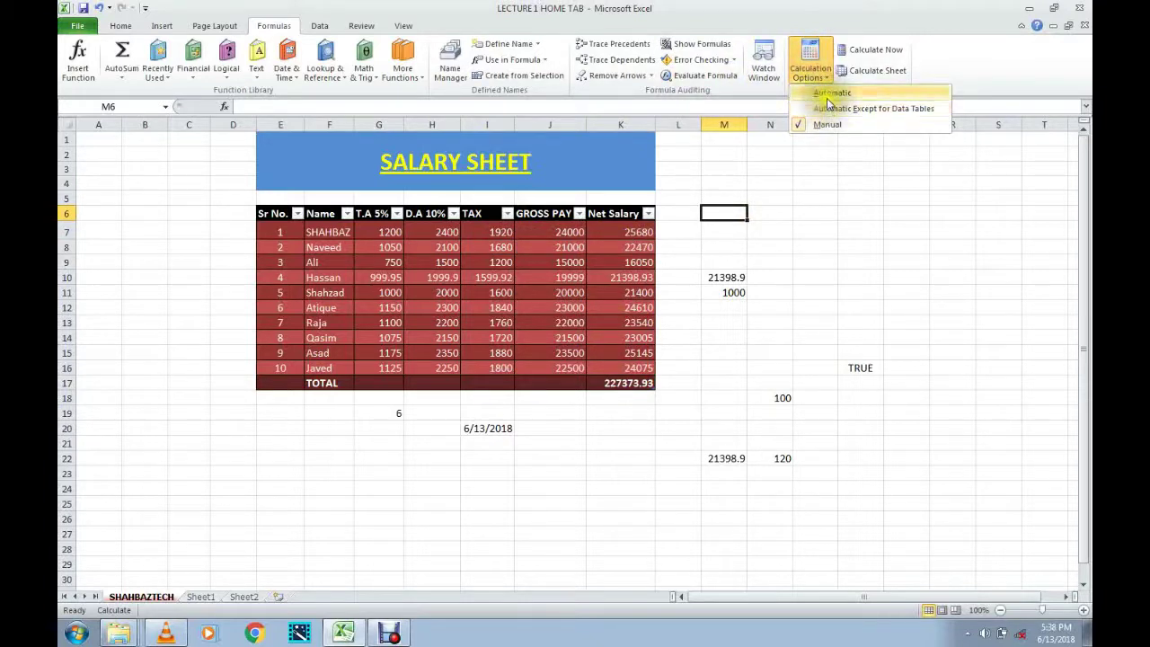
click(827, 93)
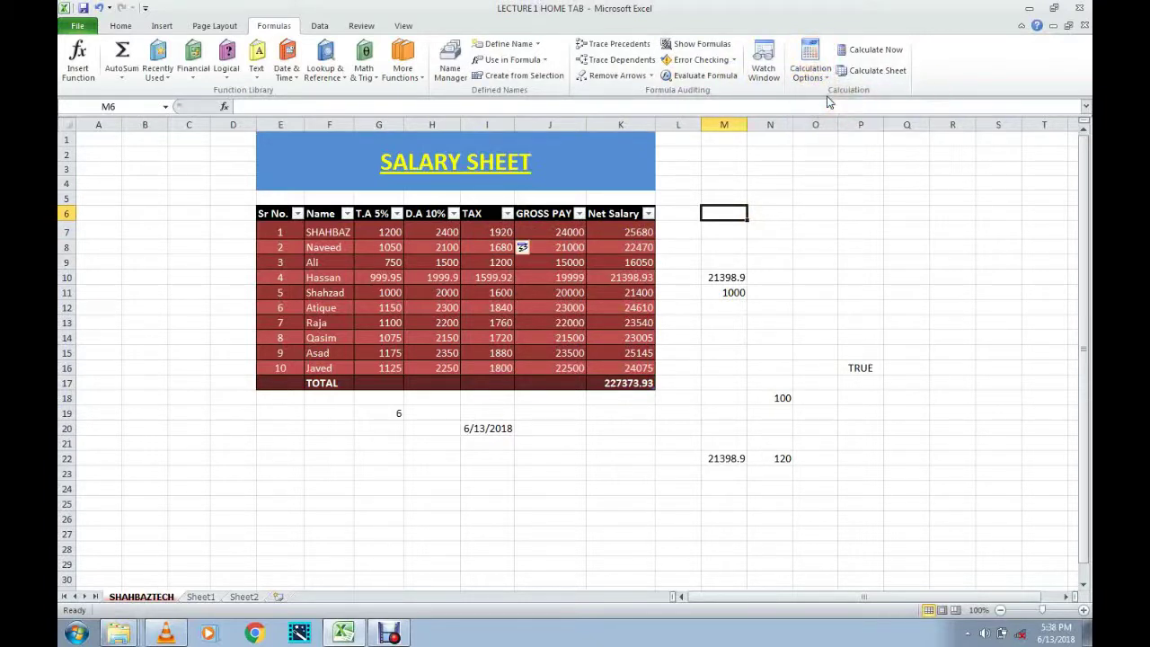
click(787, 232)
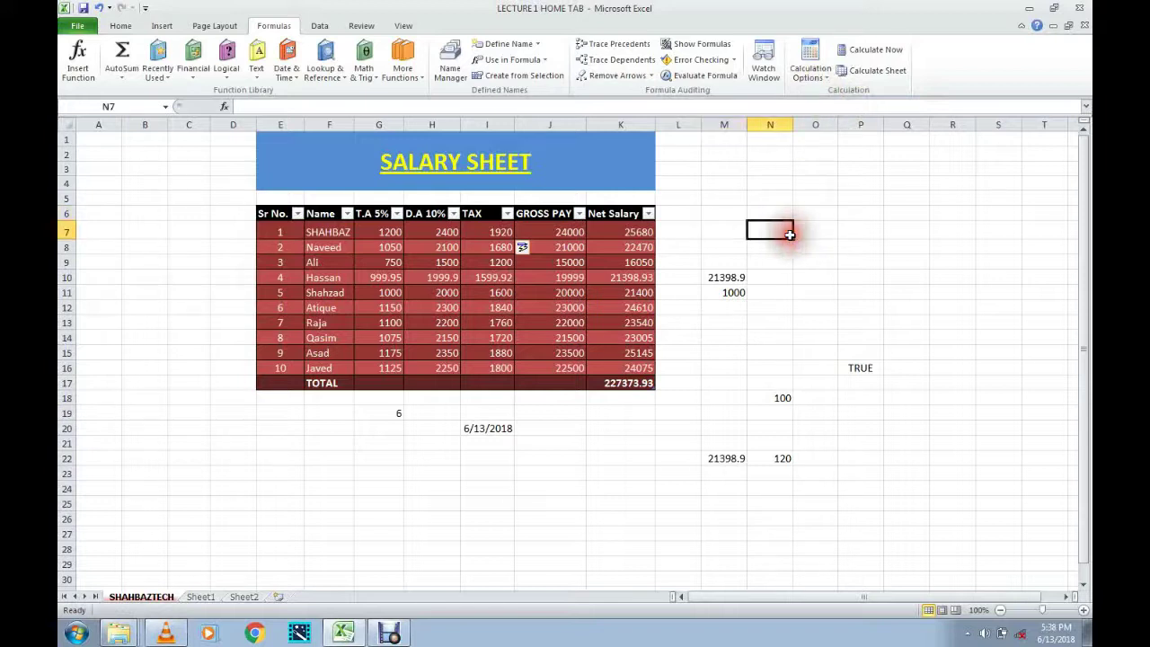
click(881, 78)
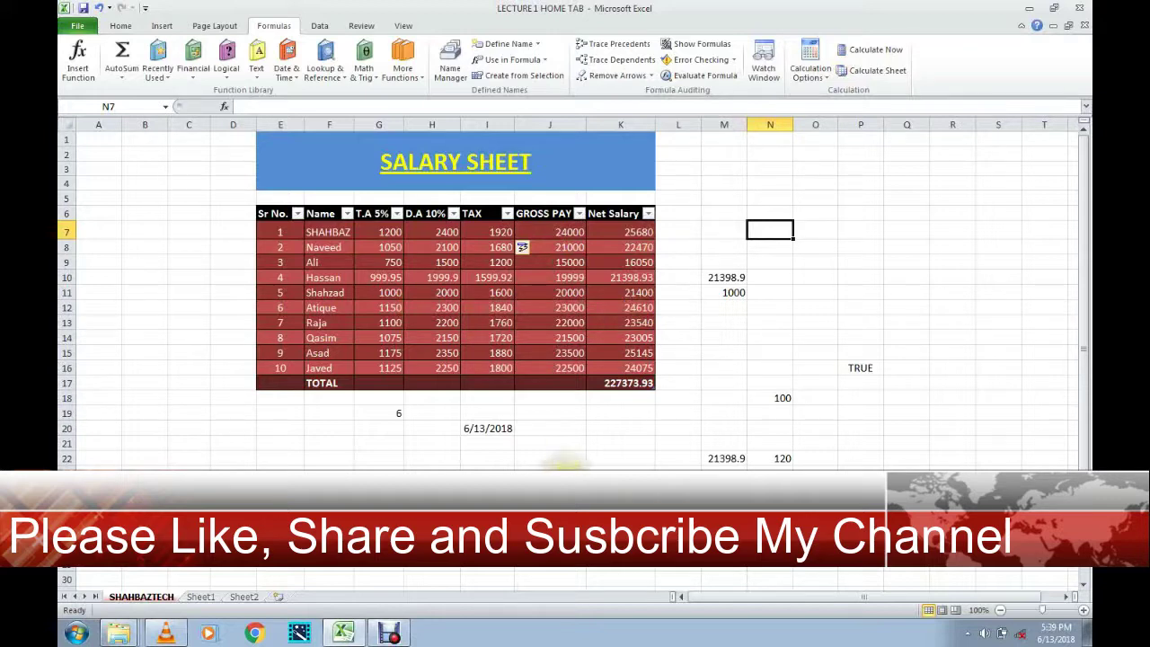
click(388, 634)
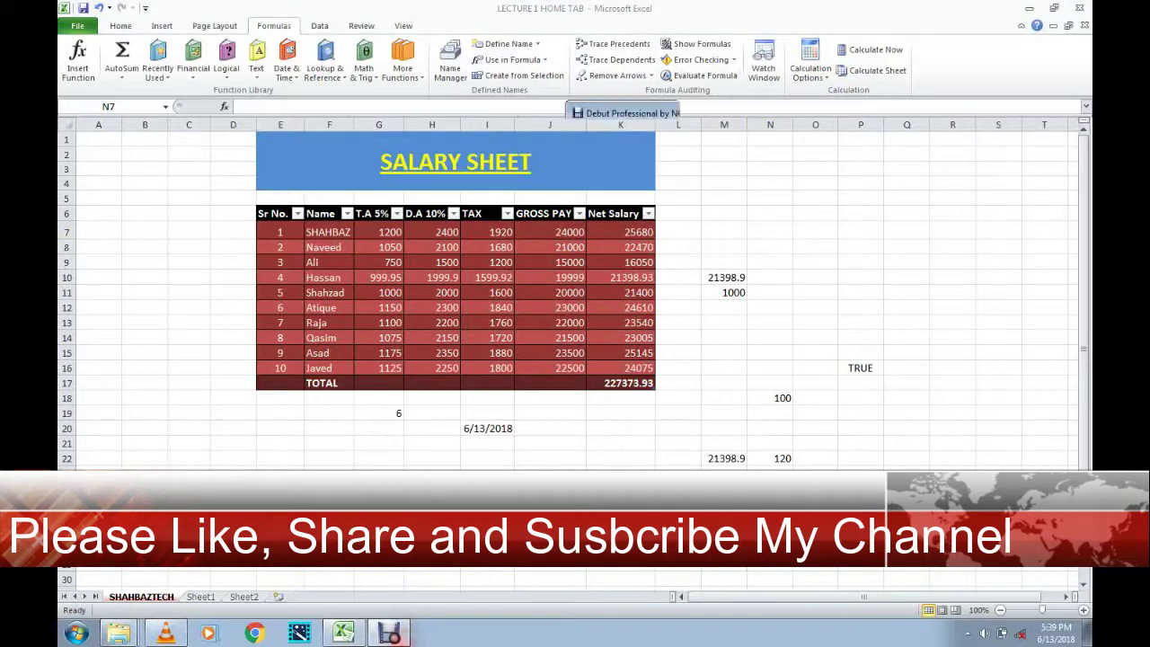
click(748, 428)
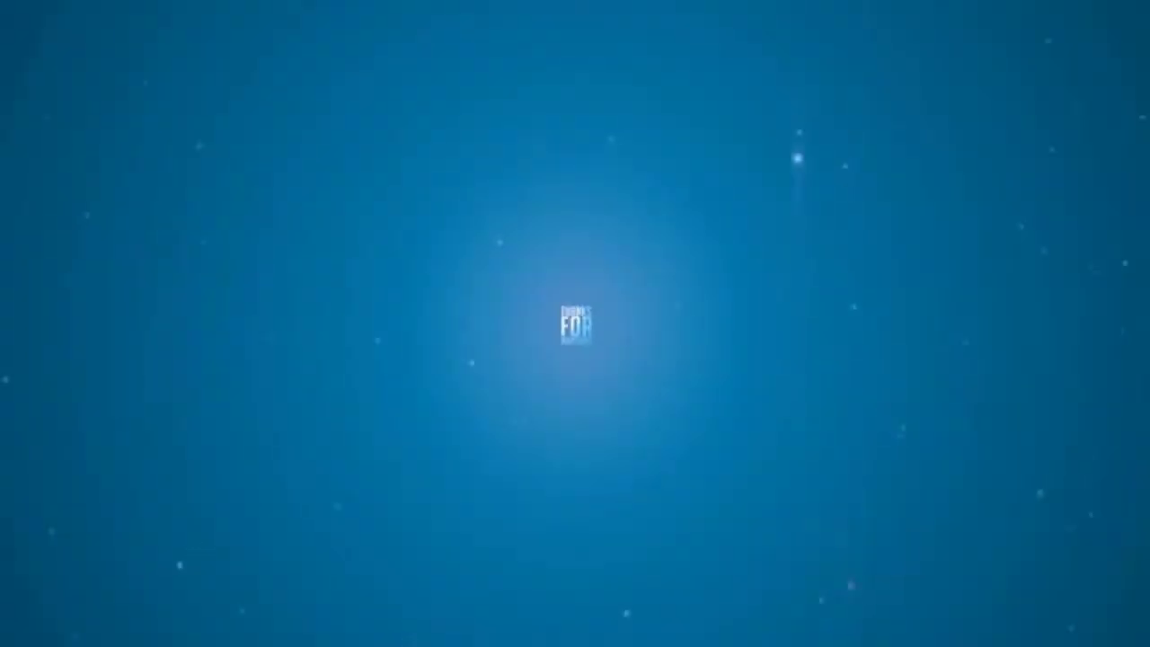